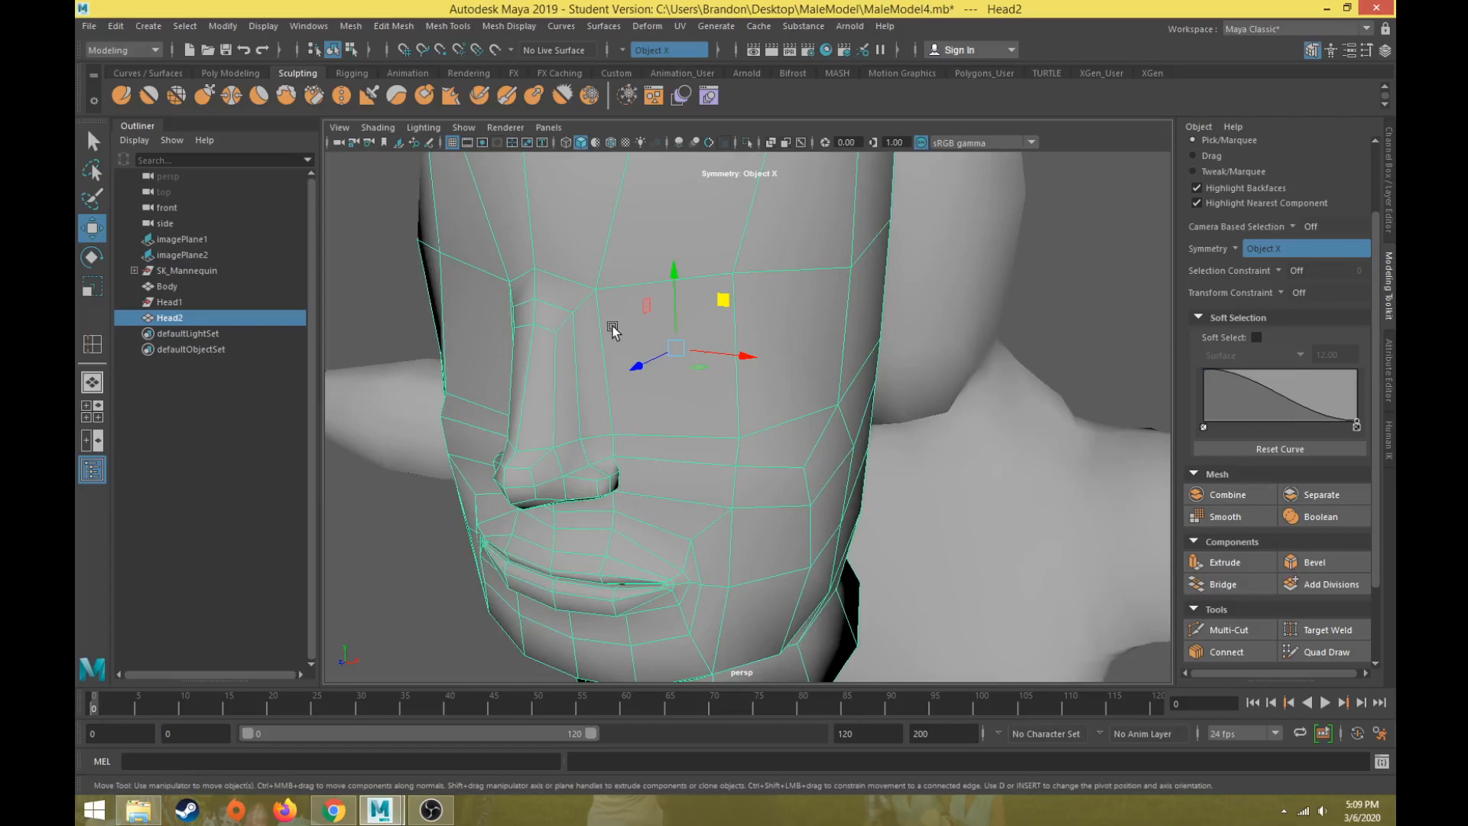
- Select the head faces covering the eye areas and the adjoining sides of the nose bridge, mirrored on both sides
alt+drag(730, 352, 672, 288)
right_drag(672, 288, 672, 327)
click(791, 325)
click(791, 325)
shift+click(663, 342)
scroll(675, 364, down, 5)
mouse_move(675, 364)
alt+mouse_down()
mouse_move(770, 374)
mouse_move(681, 402)
mouse_move(656, 384)
alt+mouse_up()
scroll(727, 392, up, 5)
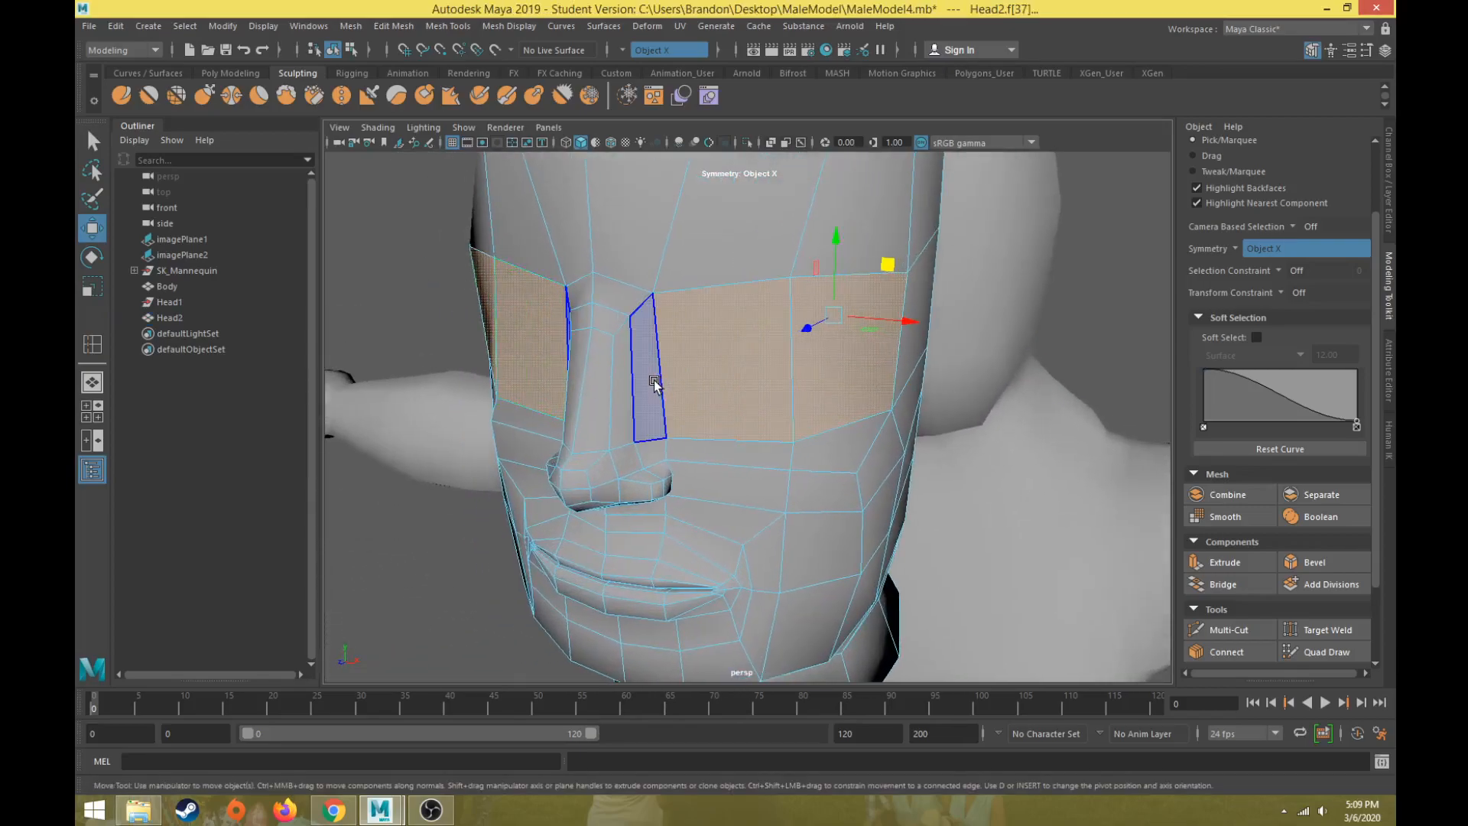
shift+click(646, 408)
- In the side view, move the front vertices of the row just above the nose tip up and back
mouse_move(664, 411)
alt+mouse_down()
mouse_move(700, 412)
mouse_move(543, 439)
mouse_move(580, 406)
mouse_move(627, 422)
mouse_move(551, 429)
mouse_move(655, 429)
mouse_move(639, 436)
mouse_move(632, 410)
mouse_move(704, 413)
mouse_move(645, 419)
alt+mouse_up()
right_drag(654, 376, 592, 380)
alt+drag(592, 394, 626, 400)
scroll(626, 399, up, 3)
key(space)
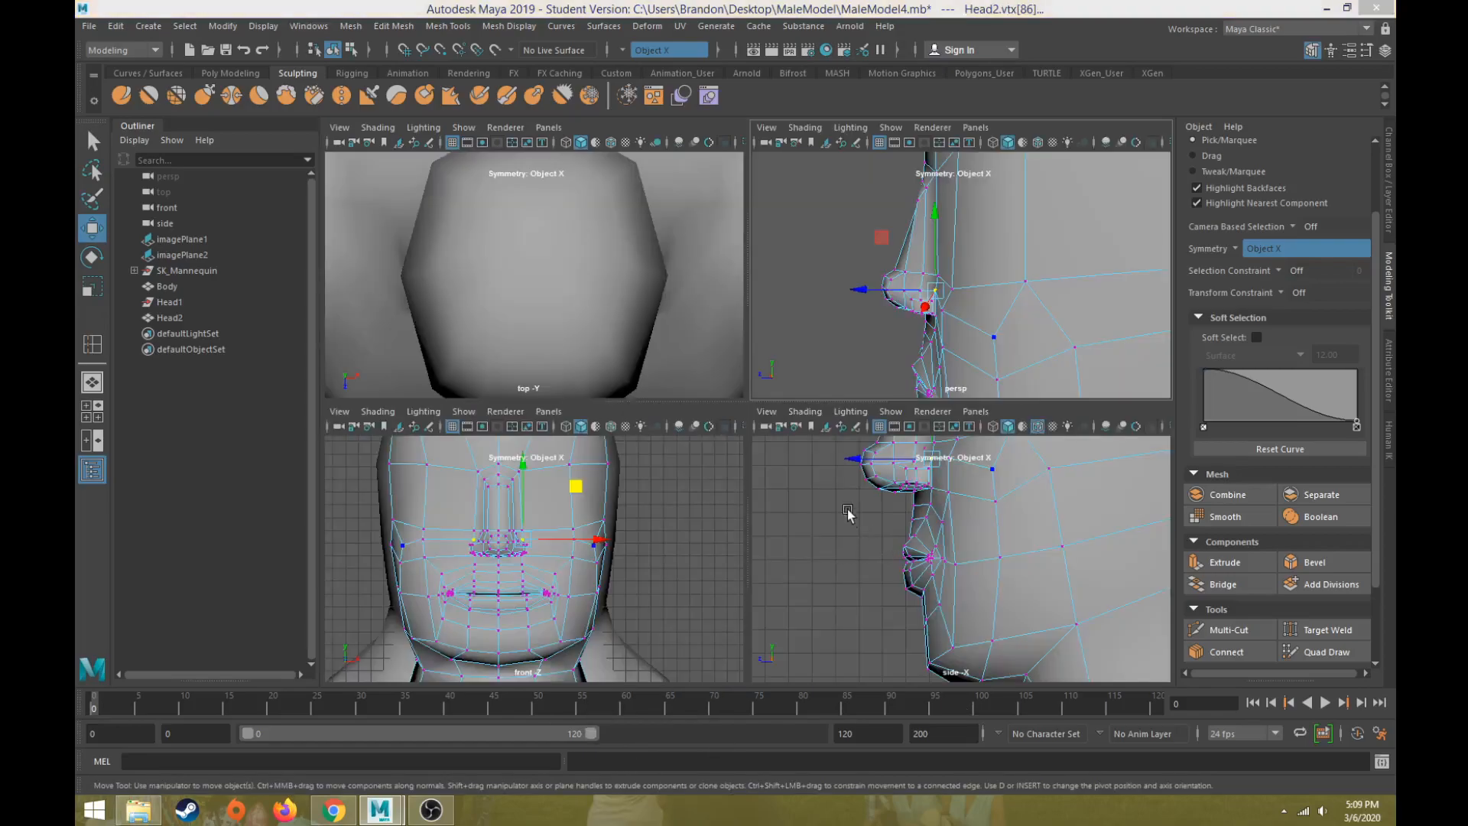
key(space)
drag(640, 398, 634, 387)
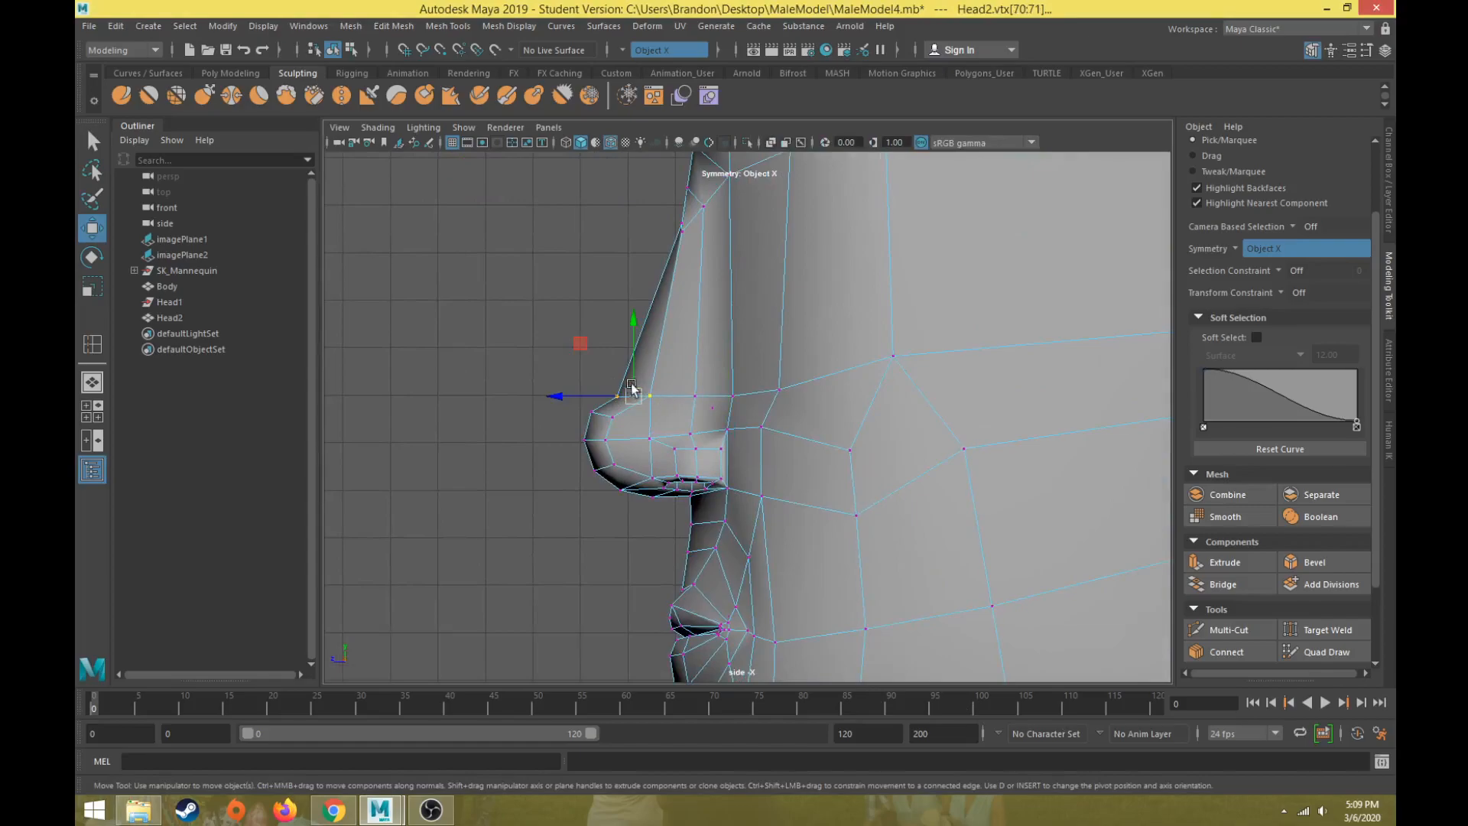
middle_drag(585, 349, 600, 326)
- Raise the remaining vertices of that row along the side of the nose so it slopes evenly toward the cheek
drag(686, 404, 714, 384)
drag(639, 345, 648, 328)
click(732, 383)
drag(580, 335, 584, 304)
click(667, 372)
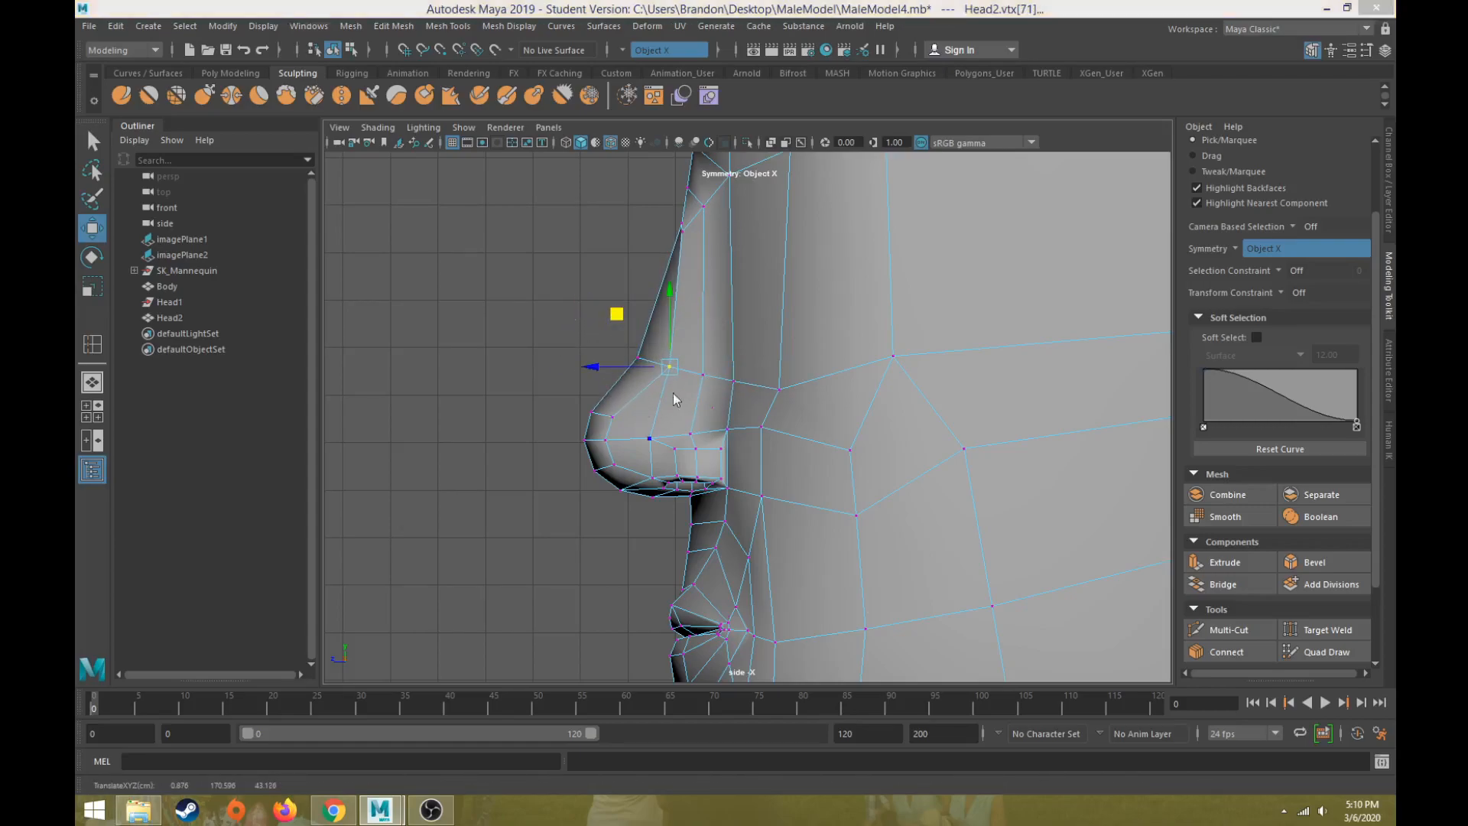
- Extrude the band of faces across both eyes and the nose bridge inward with an offset of 0.5
key(space)
key(space)
alt+drag(818, 336, 610, 261)
right_drag(630, 313, 631, 315)
alt+drag(647, 345, 741, 403)
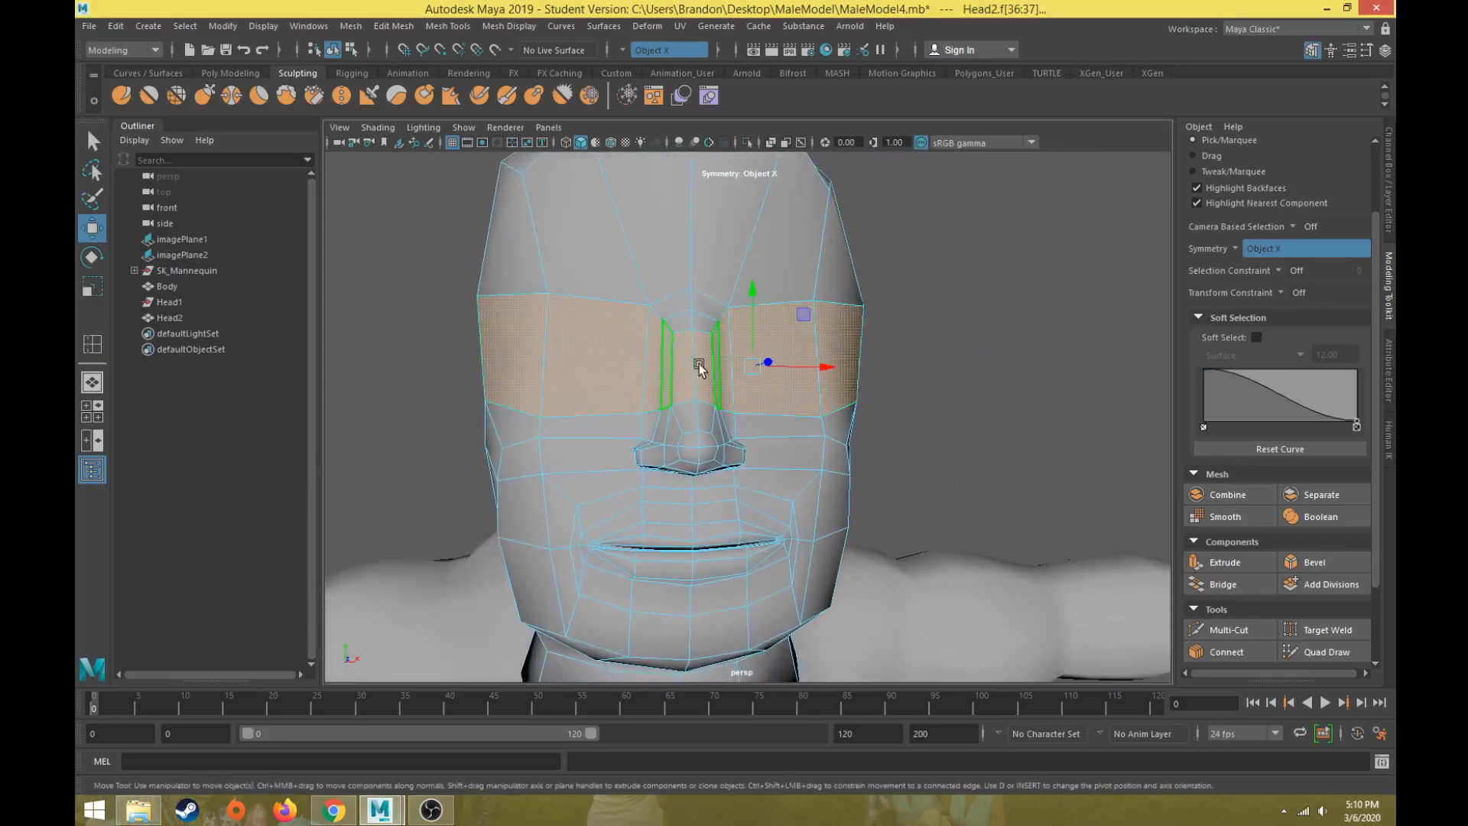
click(1230, 564)
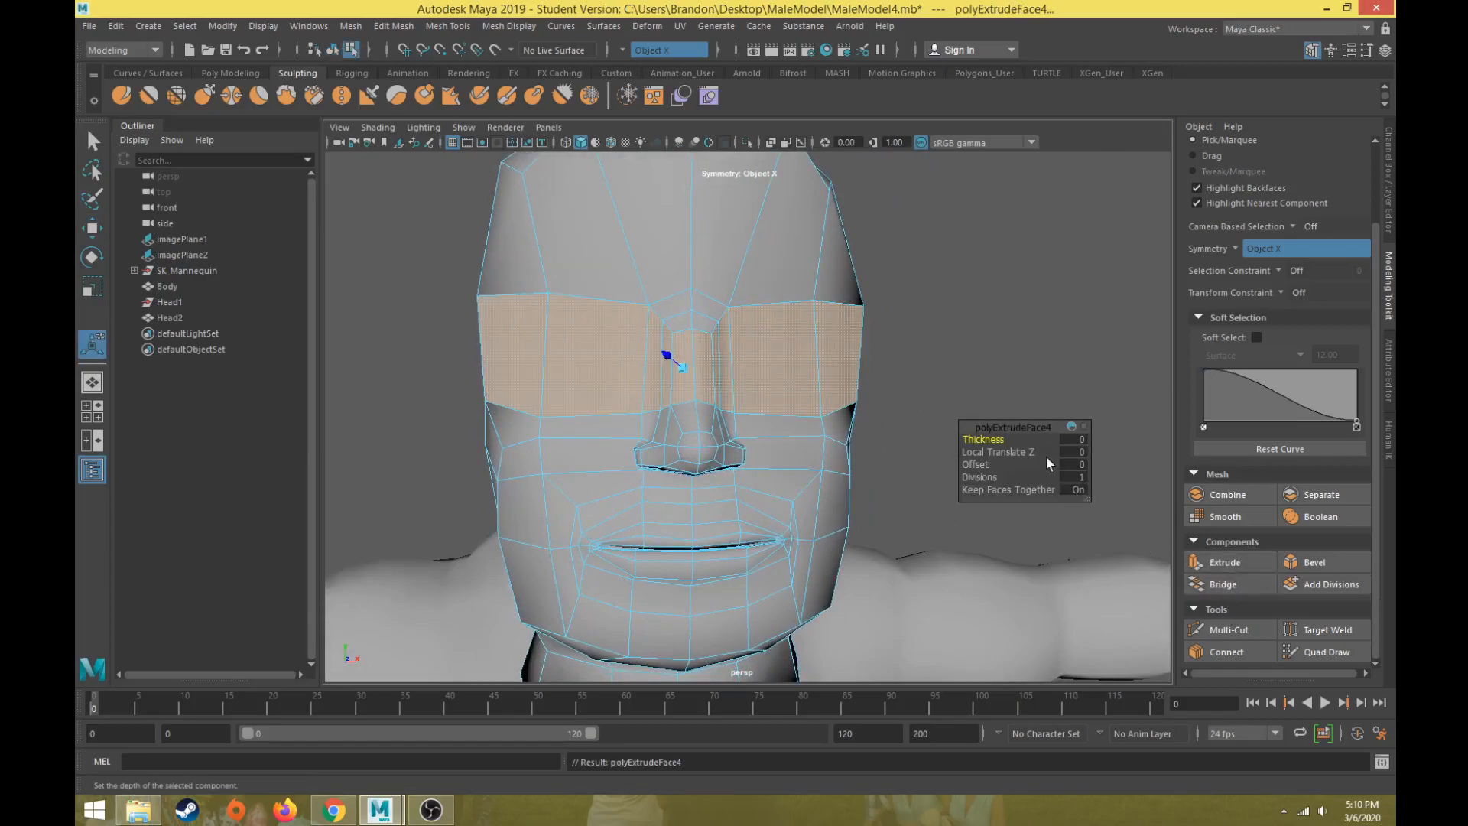
click(1071, 464)
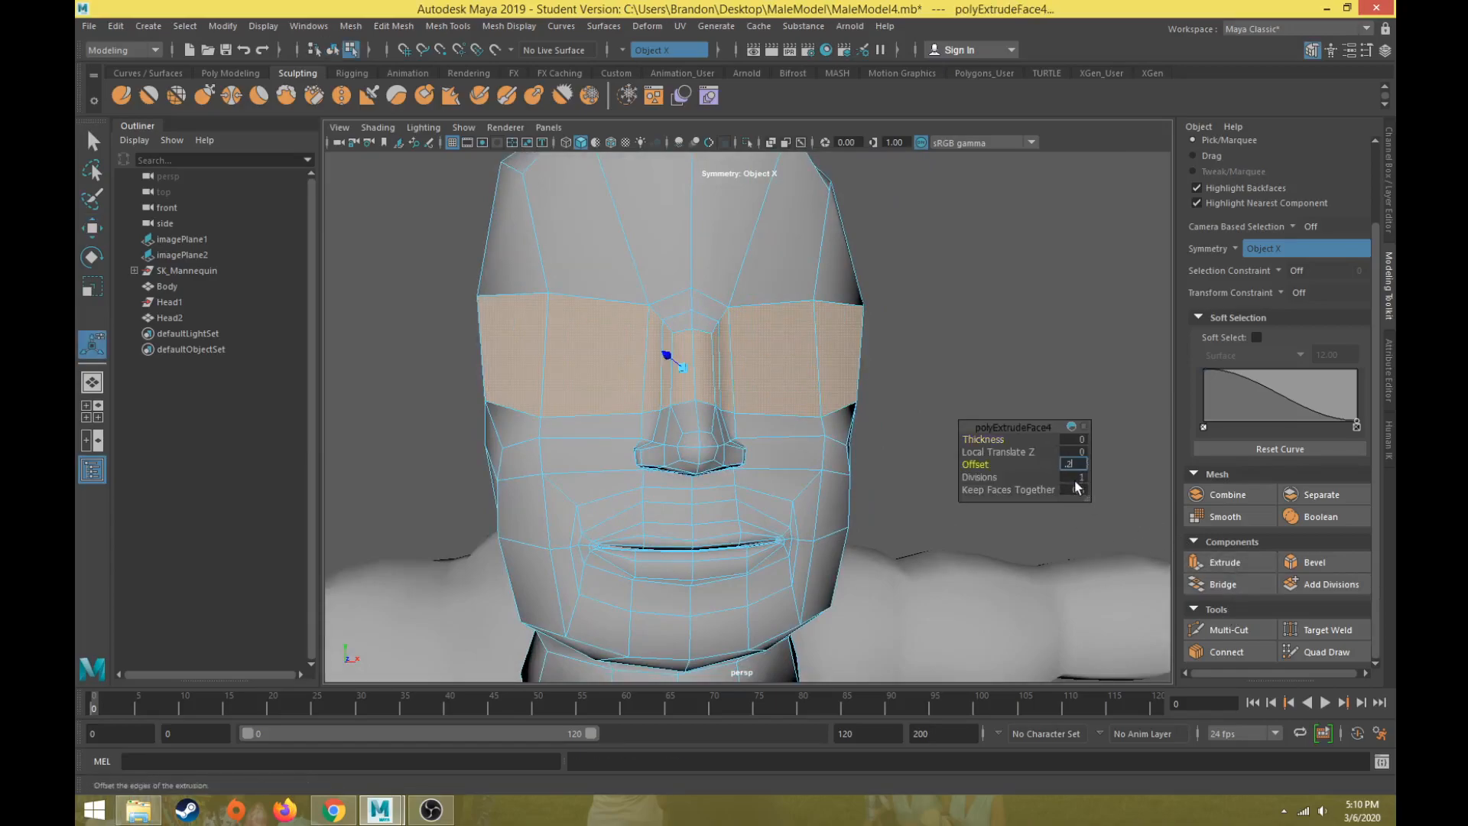
key(Return)
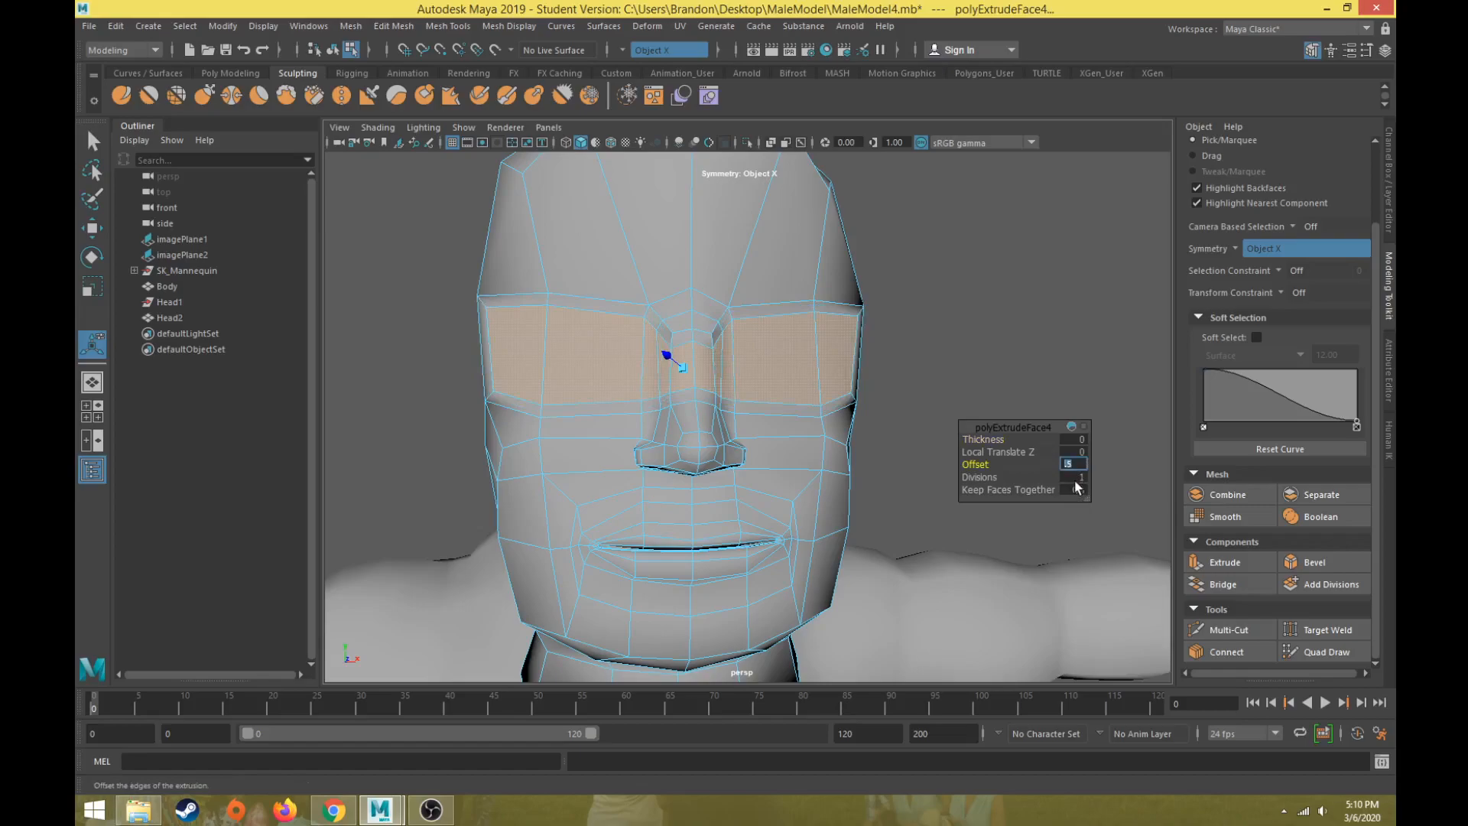
alt+drag(622, 400, 711, 365)
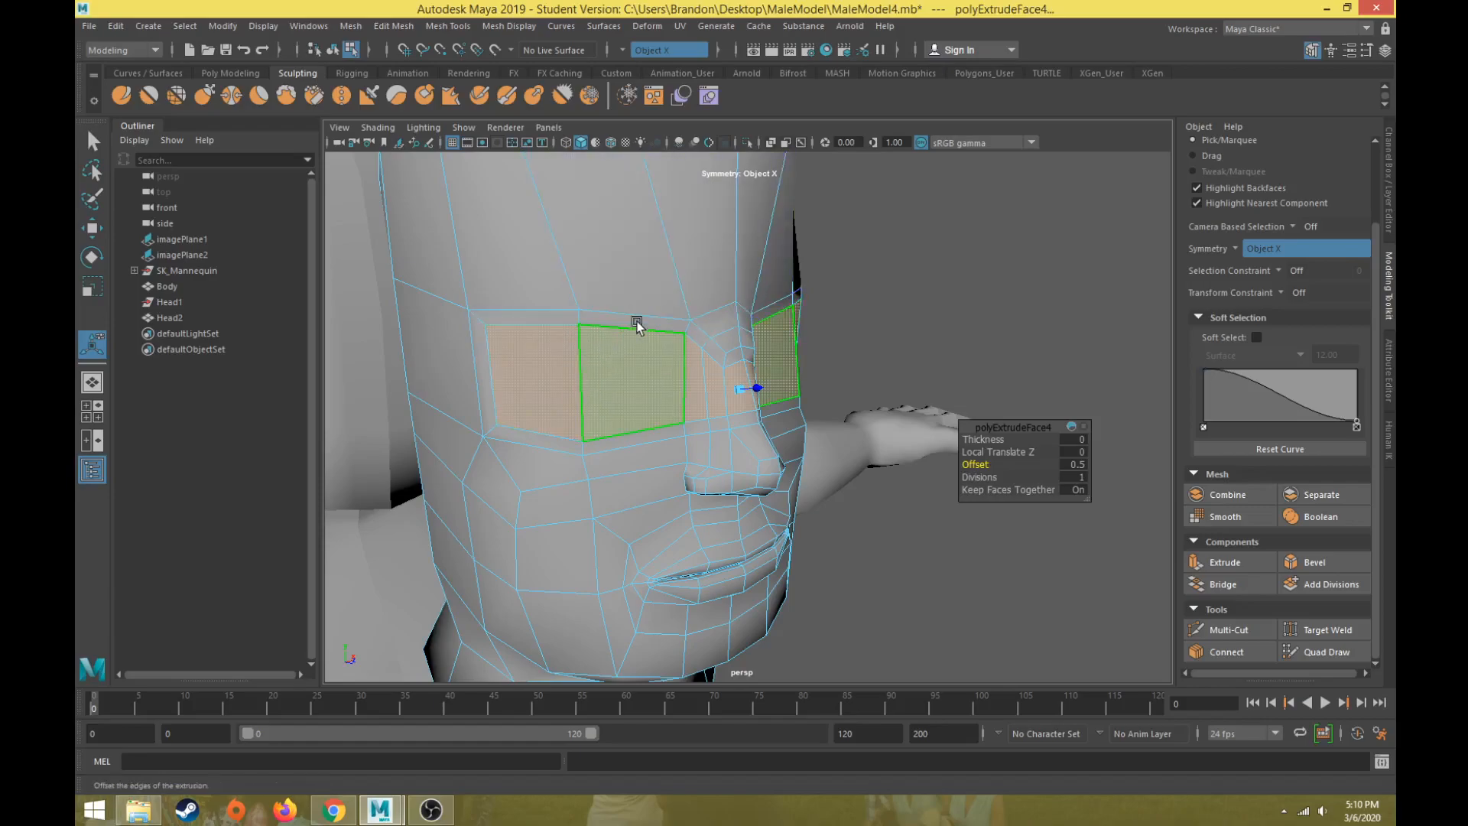
alt+drag(633, 324, 601, 364)
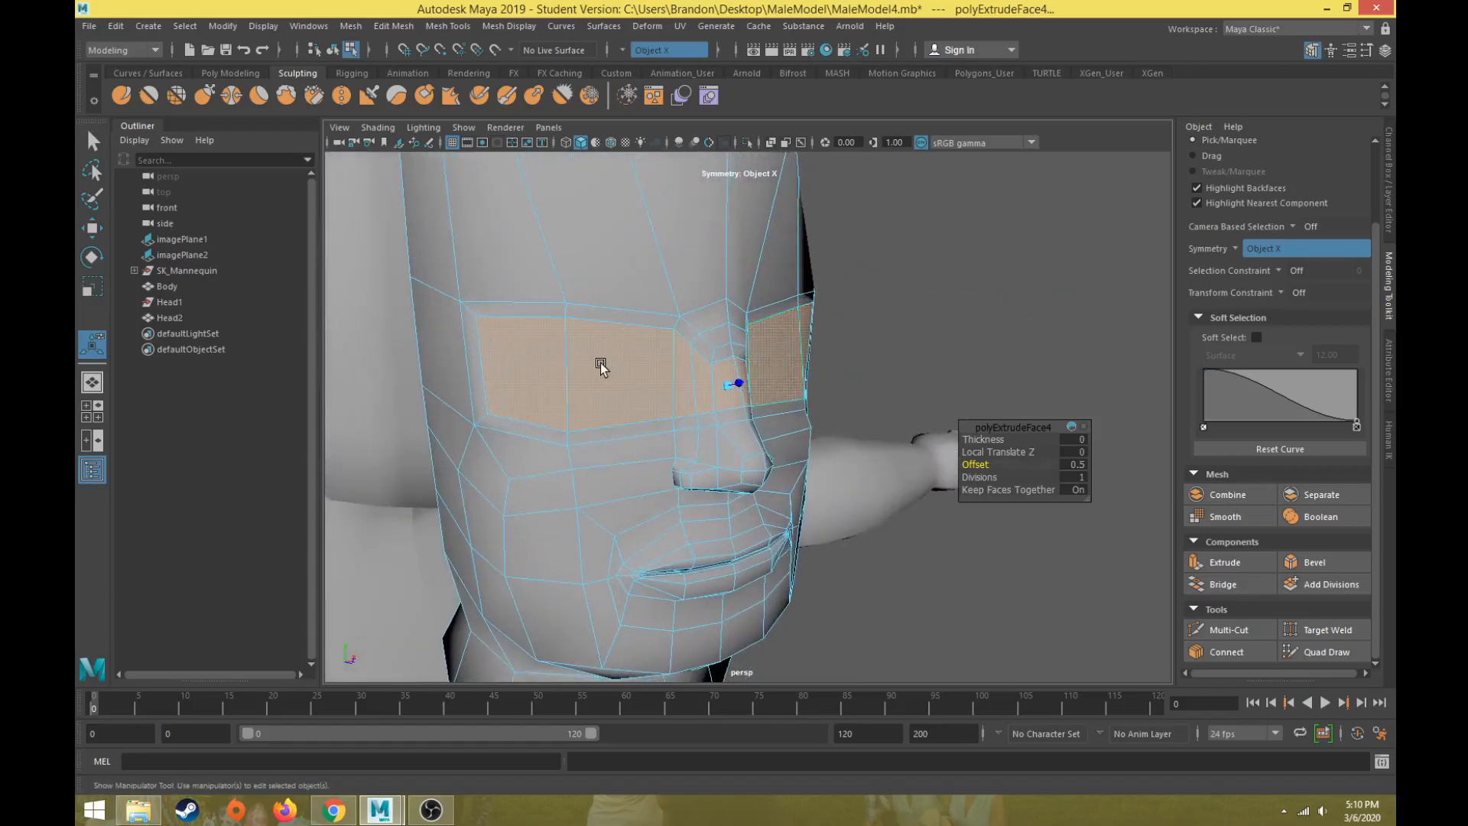
- Move the outer and middle vertices of the inset eye loop to start rounding the eye socket outline
right_drag(538, 349, 480, 313)
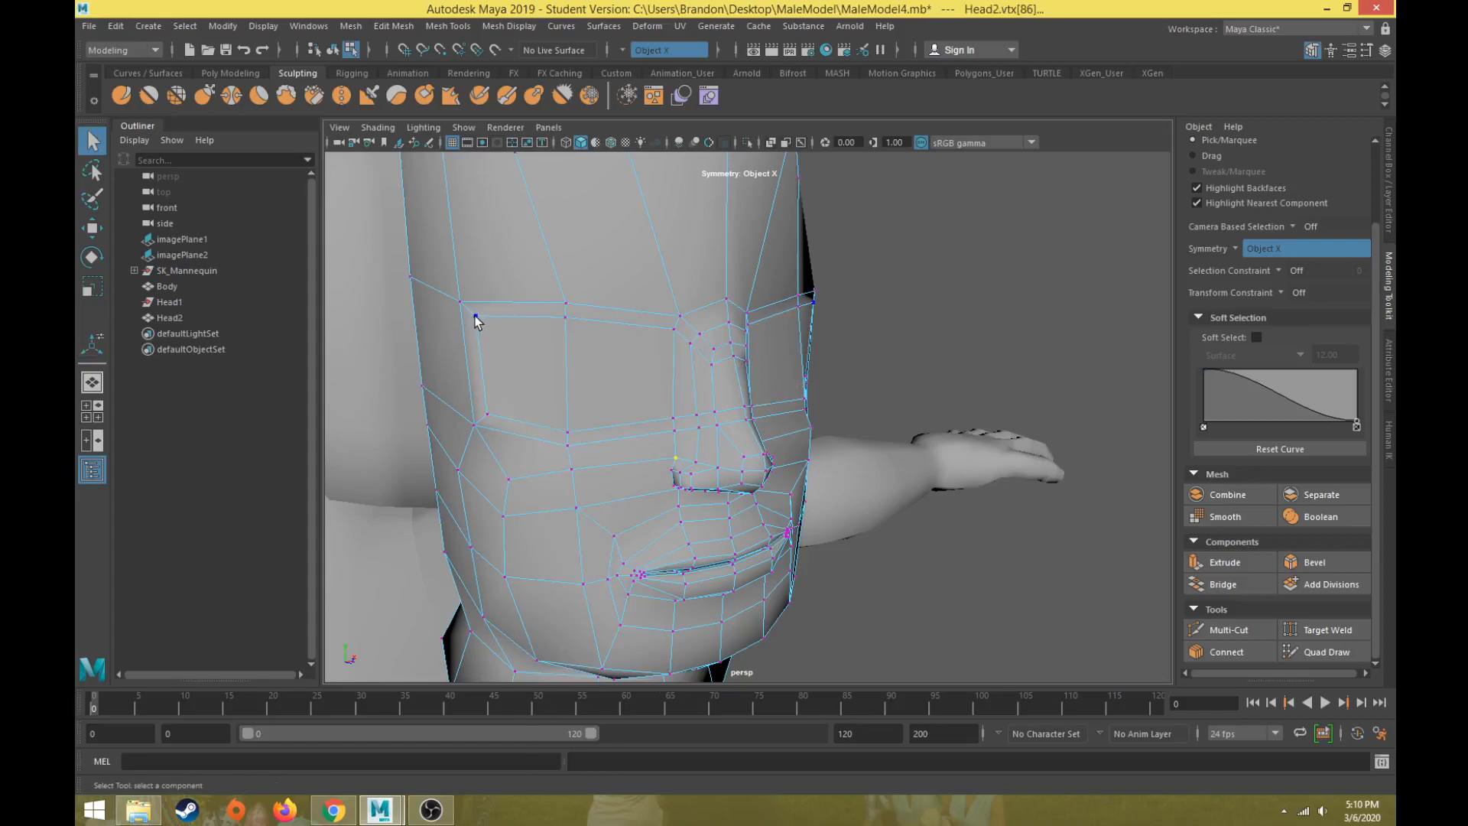
click(475, 317)
key(w)
alt+drag(524, 357, 552, 267)
alt+drag(552, 269, 609, 356)
click(485, 401)
click(548, 420)
click(540, 324)
drag(596, 255, 568, 329)
- Reposition the inner upper and lower vertices of the inset eye loop near the nose to round the socket
click(640, 405)
drag(686, 356, 667, 344)
click(640, 329)
drag(695, 272, 668, 280)
click(627, 391)
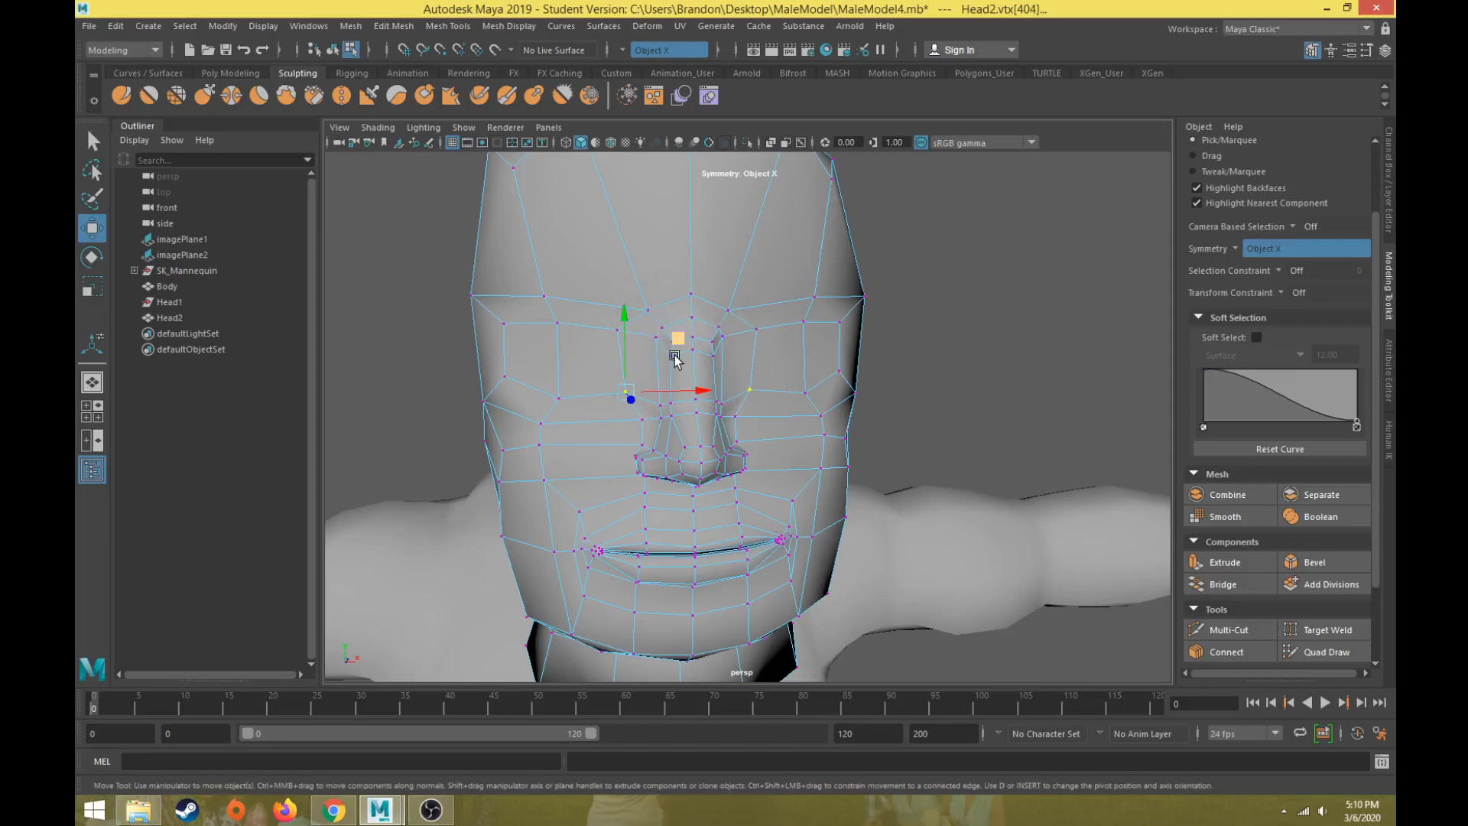
drag(677, 344, 673, 337)
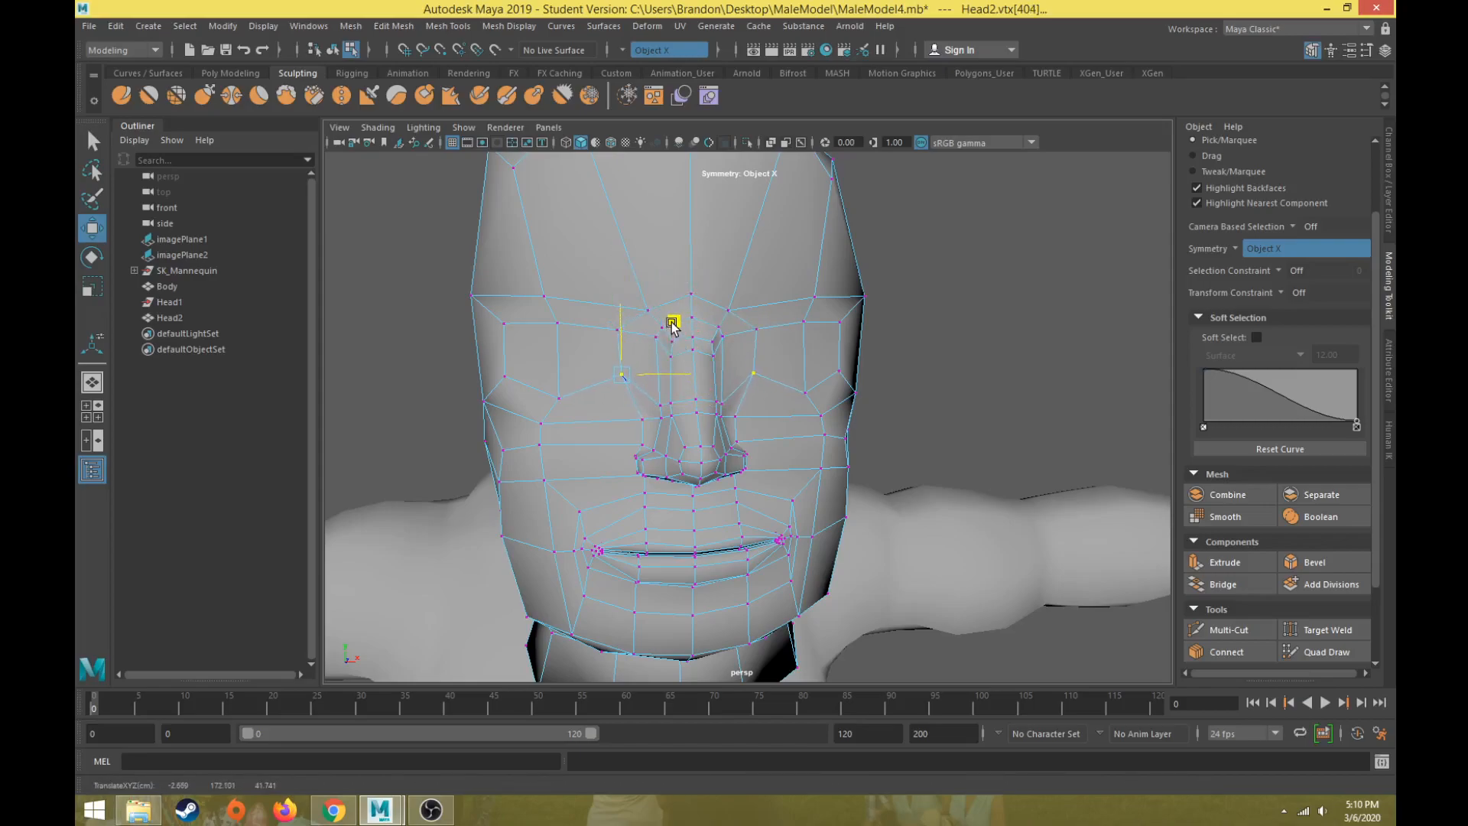
click(616, 337)
drag(668, 284, 665, 292)
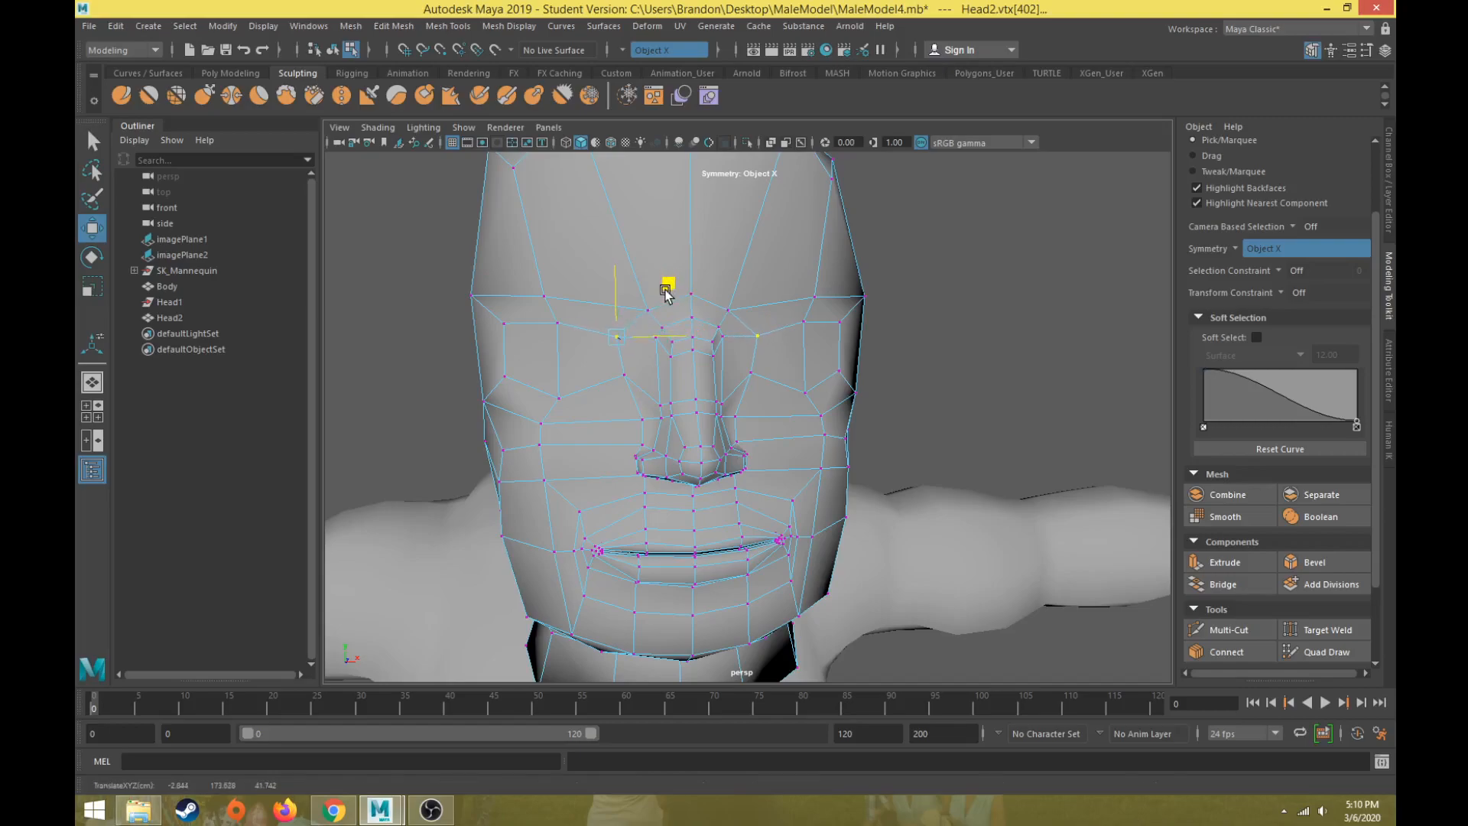
- Lower the inset loop vertex beside the top of the nose bridge and adjust its neighbours
scroll(650, 335, up, 3)
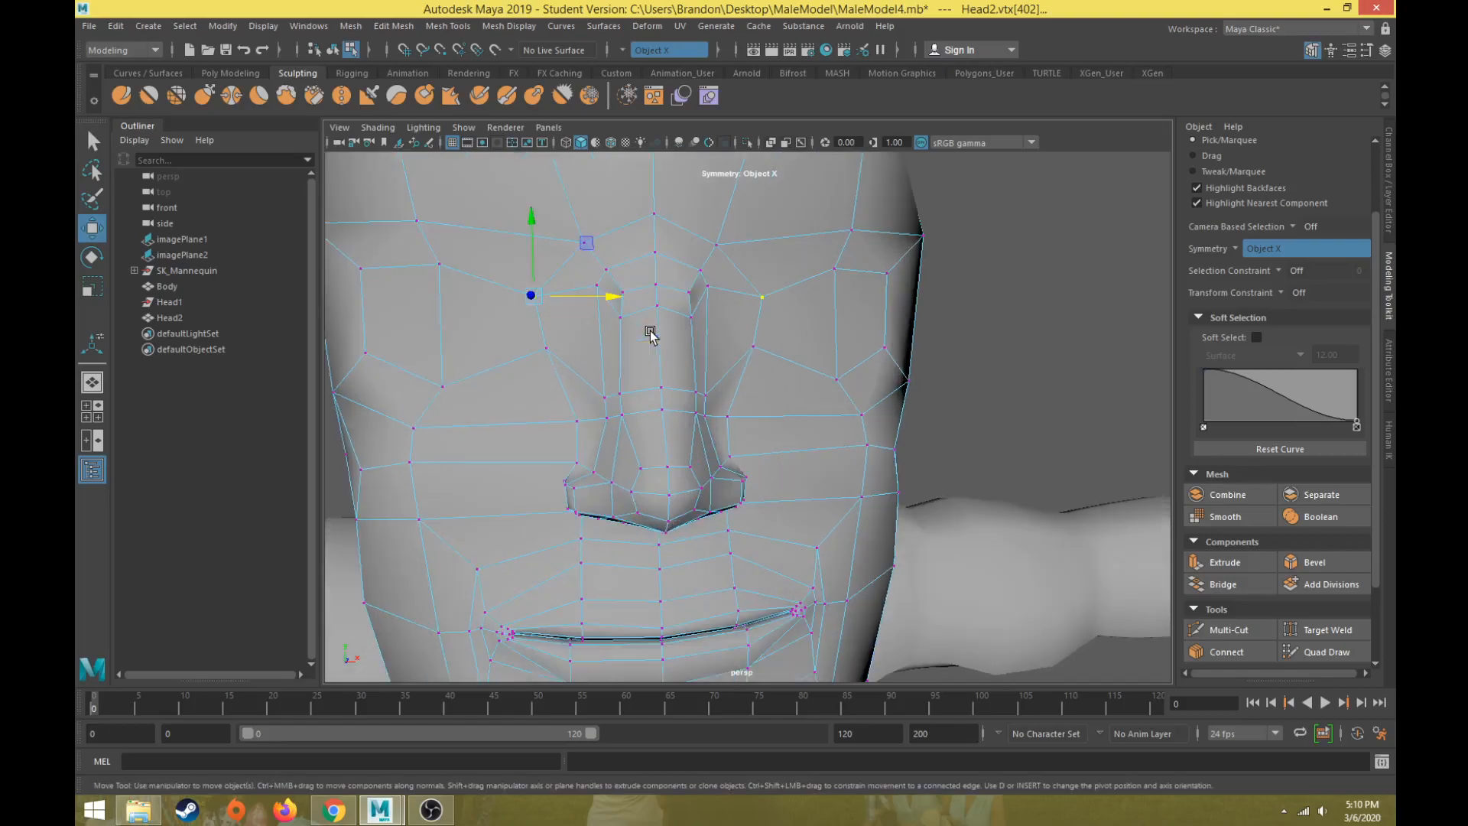
click(709, 291)
drag(707, 236, 707, 255)
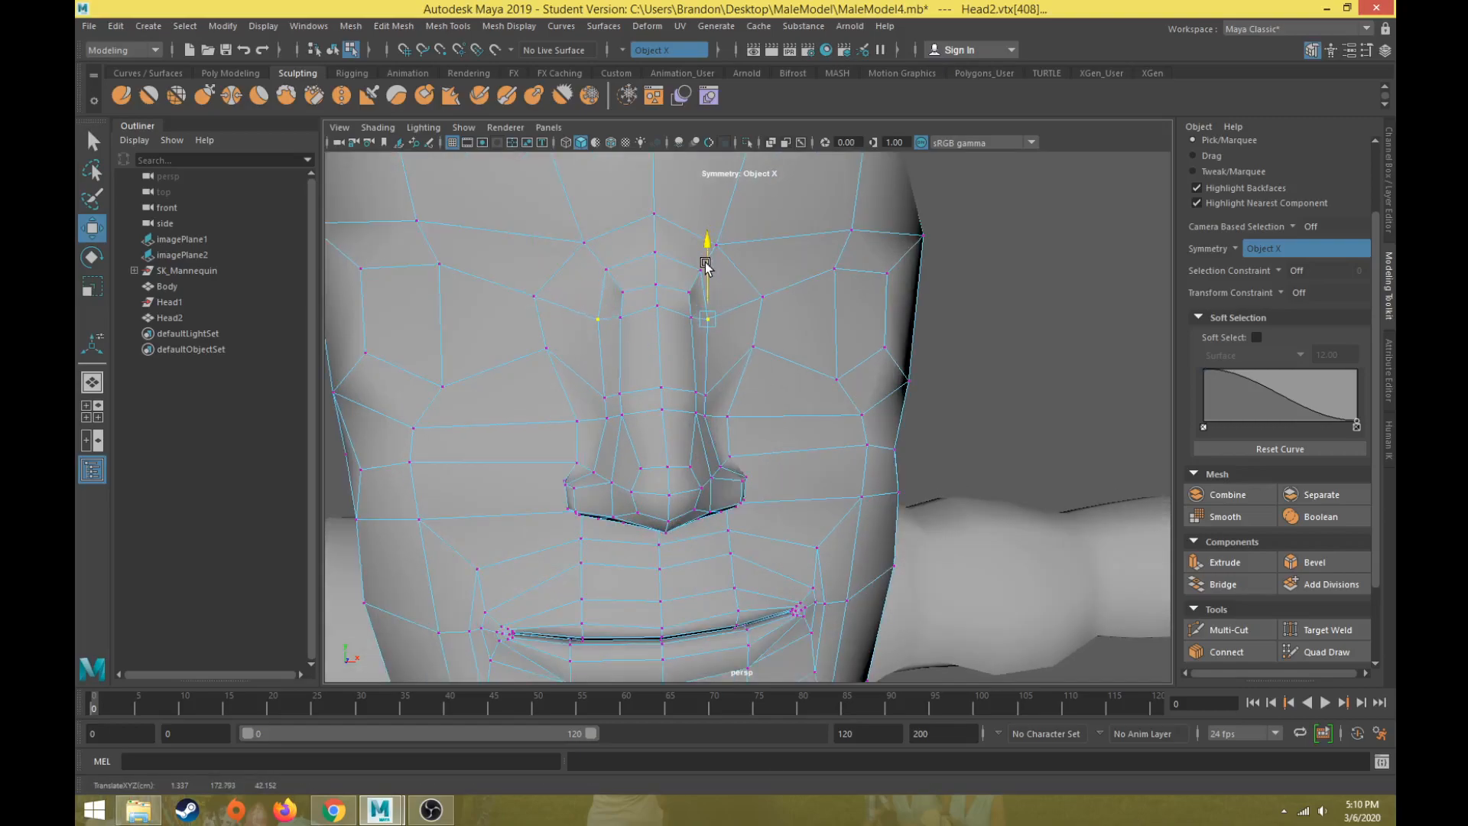
click(652, 312)
alt+drag(669, 369, 764, 420)
click(762, 420)
drag(707, 373, 768, 442)
- Fine-tune the vertices around the inner corner of the eye socket, including its lower inner vertex
click(734, 414)
click(701, 404)
click(751, 321)
click(709, 417)
drag(754, 364, 753, 361)
click(810, 397)
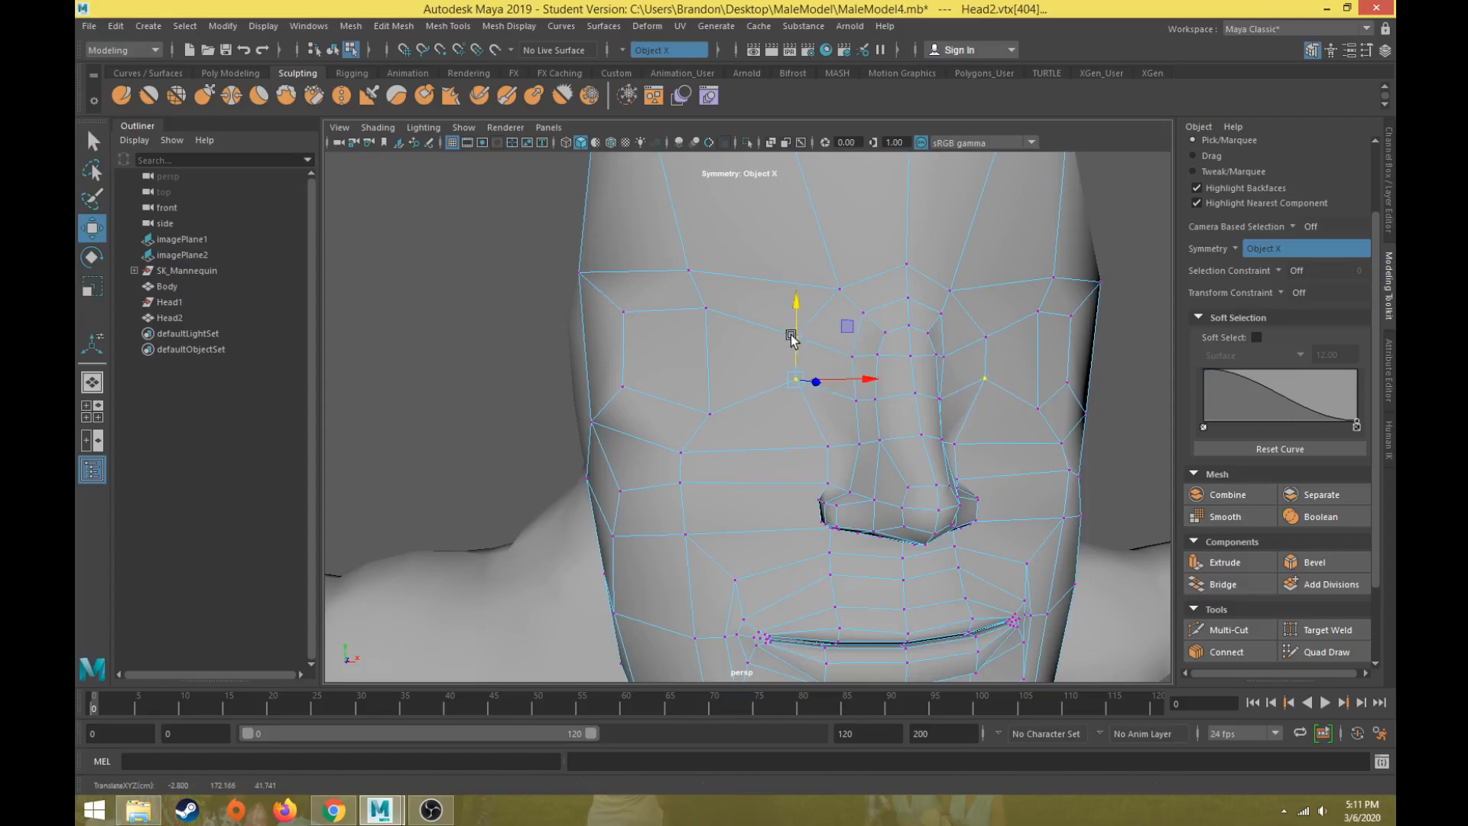
- Shift the inner and middle vertical edges of the eye socket horizontally to follow the curvature of the face
right_drag(793, 348, 796, 307)
click(796, 349)
alt+drag(796, 353, 796, 426)
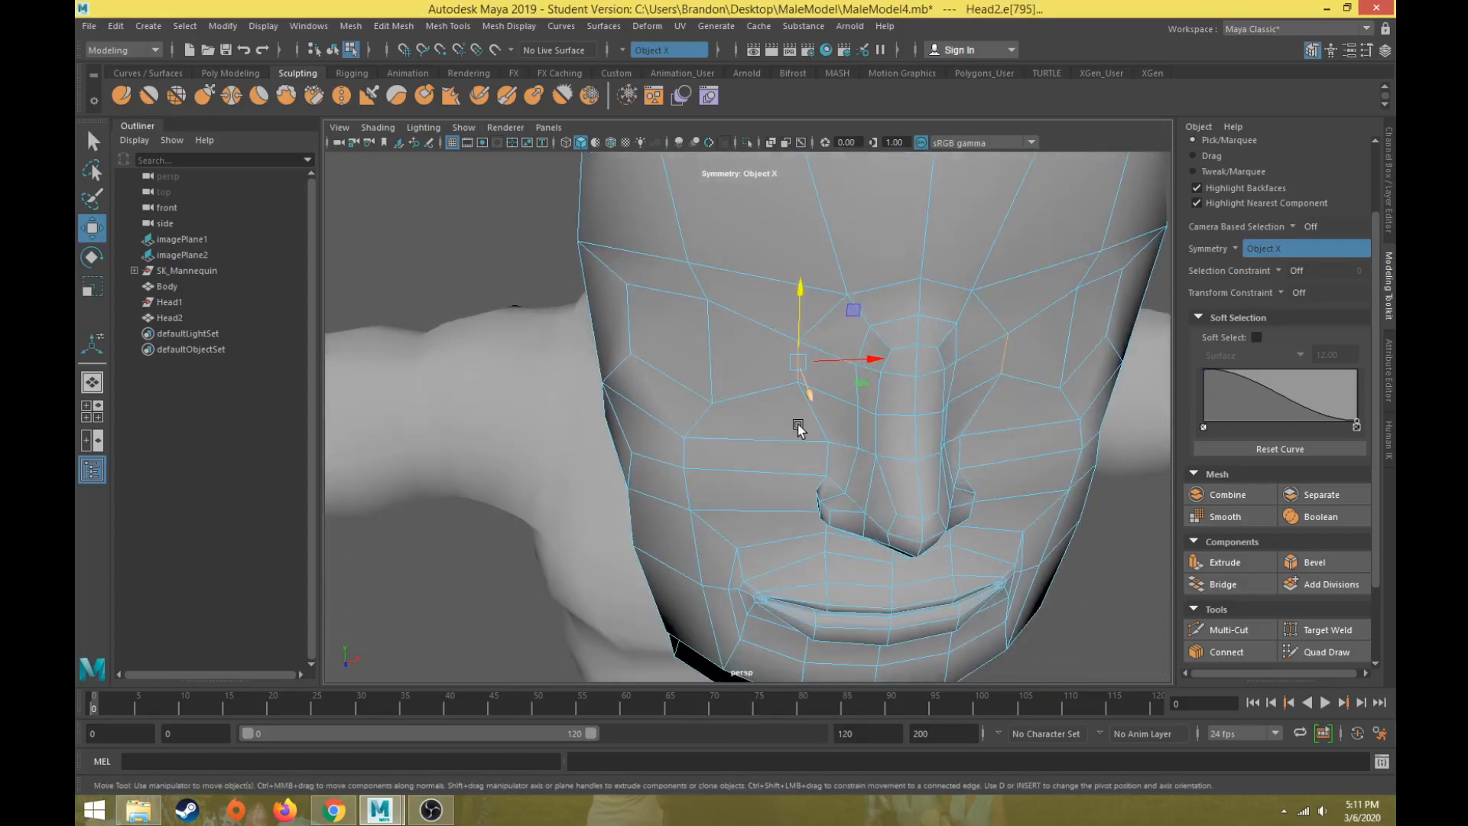
drag(853, 388, 867, 388)
click(717, 349)
drag(768, 368, 724, 364)
- Adjust the upper inner vertex of the eye socket and lower its upper outer vertex to even out the outline
right_drag(795, 345, 711, 338)
click(753, 336)
click(802, 338)
drag(855, 285, 855, 282)
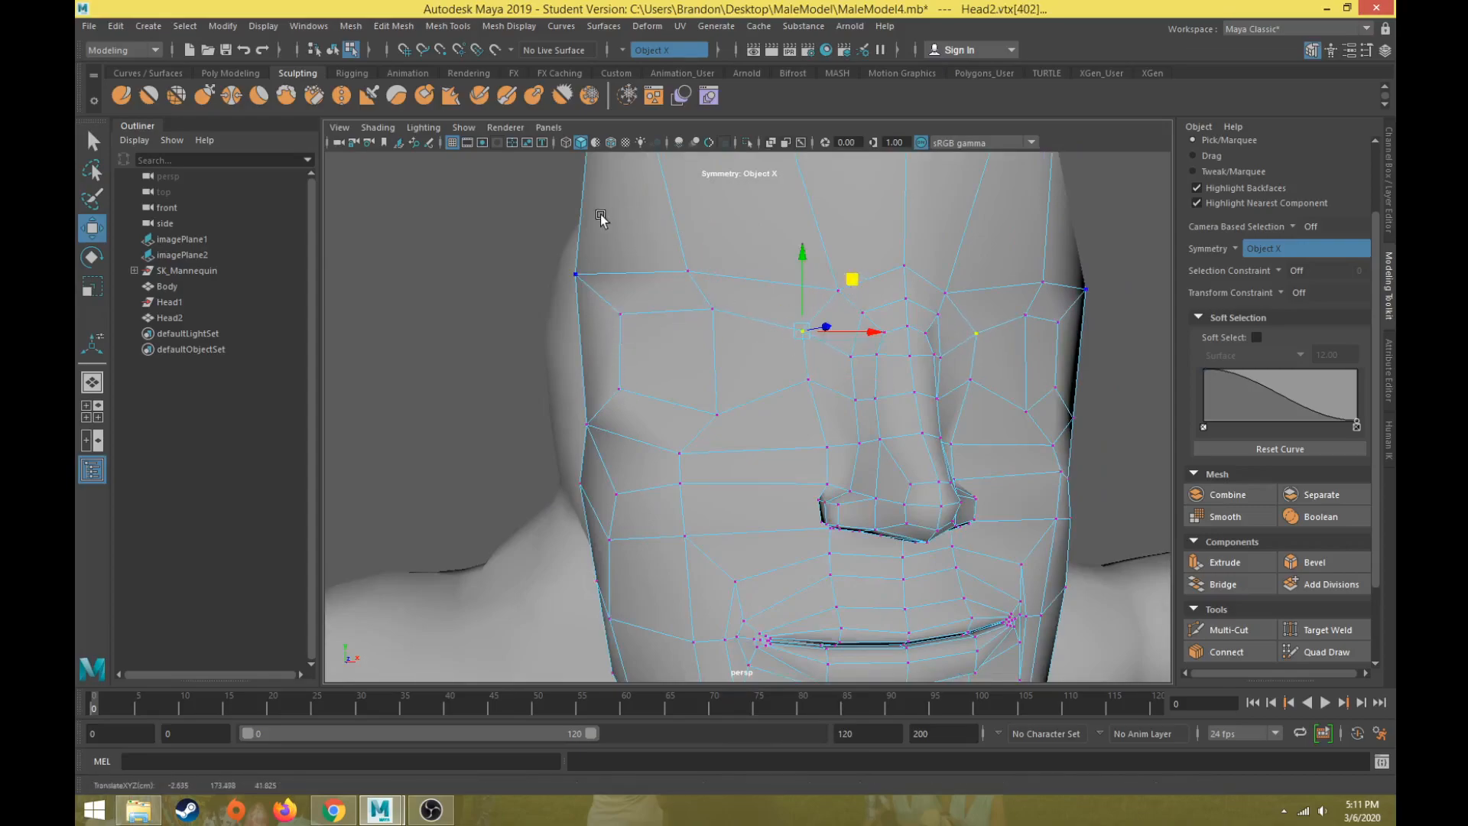
click(619, 316)
drag(672, 269, 670, 277)
- Reposition the outer vertical edge of the eye socket in depth so the side of the face curves smoothly
click(622, 393)
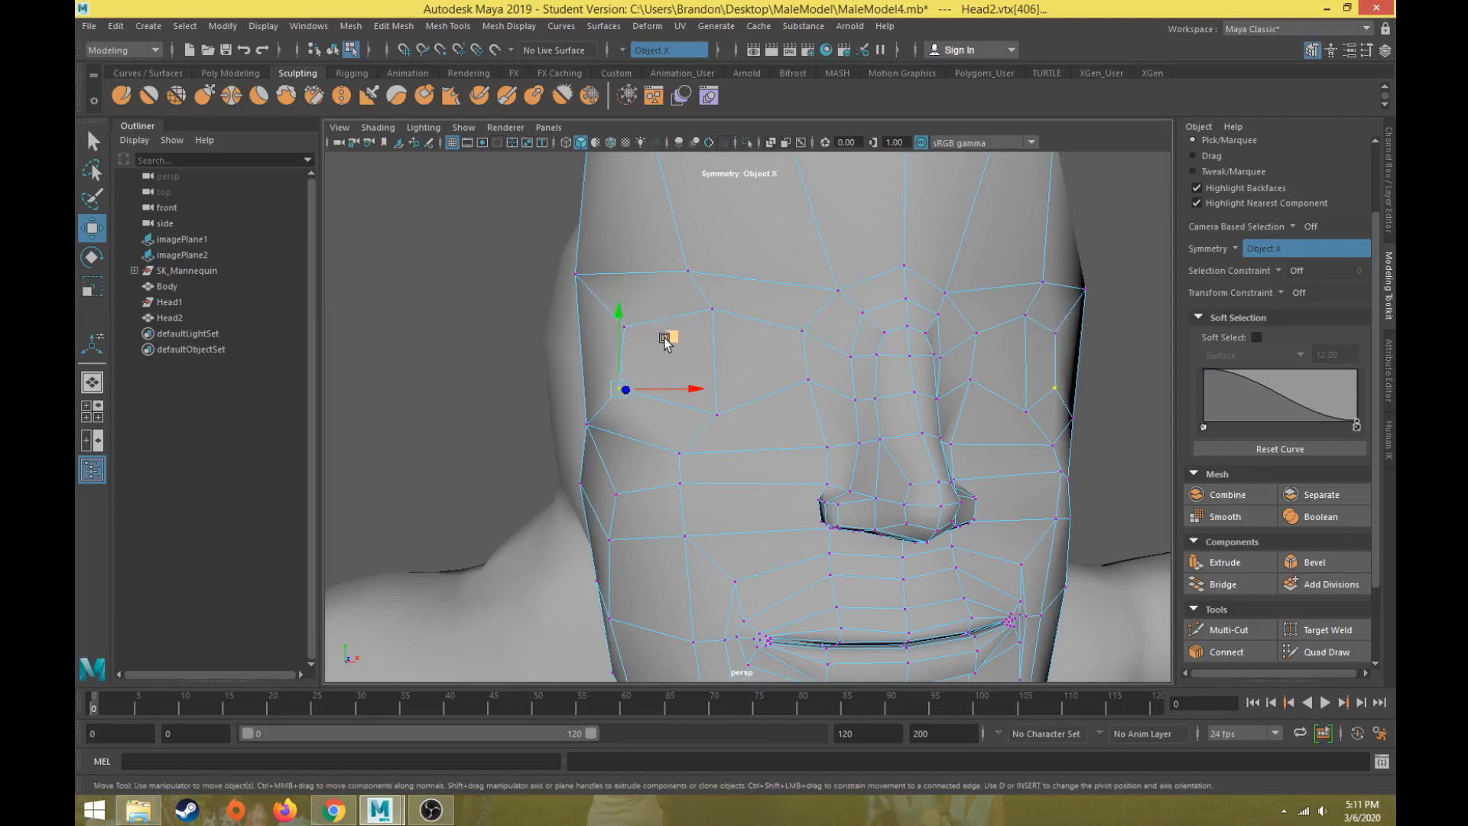
alt+drag(672, 328, 638, 317)
right_drag(609, 334, 605, 281)
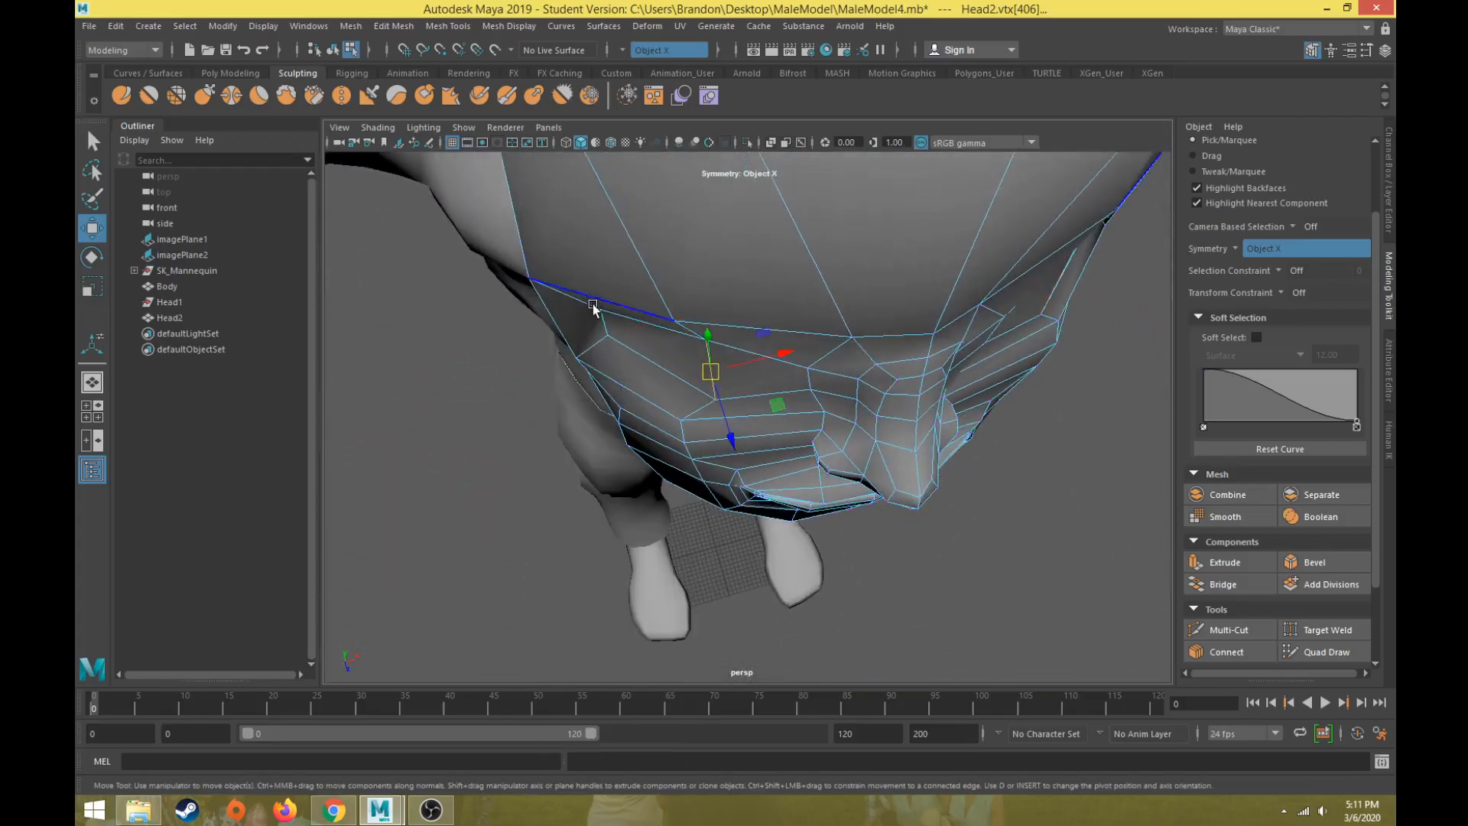
click(606, 325)
drag(670, 356, 767, 416)
click(711, 379)
- Shift the short vertical cheek edge directly below the eye socket horizontally to smooth the cheek's curve
mouse_move(698, 377)
right_down()
mouse_move(694, 428)
mouse_move(685, 364)
right_up()
click(680, 426)
click(685, 426)
alt+drag(686, 427, 687, 419)
drag(751, 456, 768, 460)
alt+drag(701, 419, 694, 343)
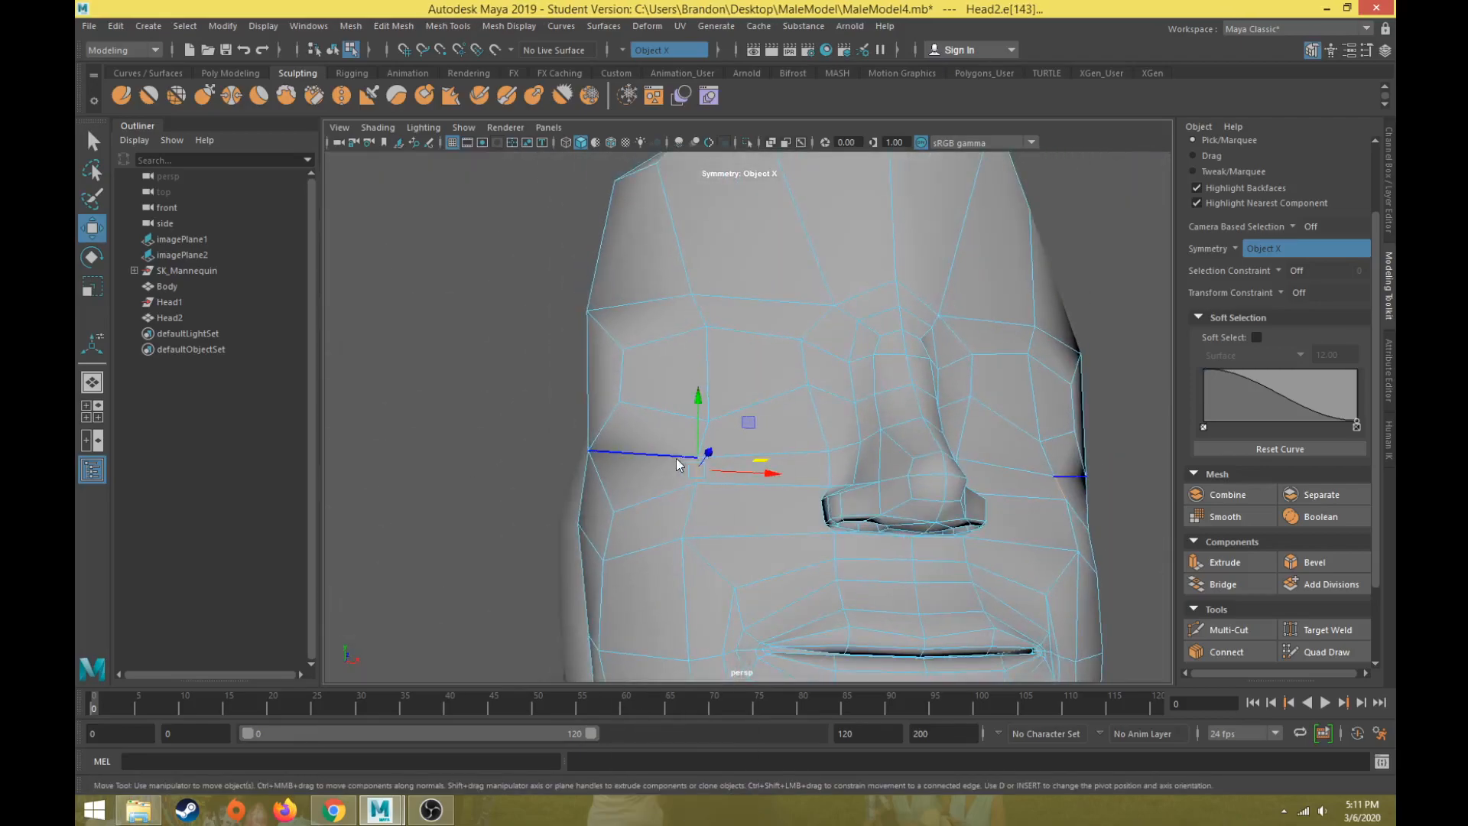
- Adjust the depth of the cheek vertices below the outer half of the eye socket
right_drag(595, 405, 561, 384)
alt+drag(600, 397, 615, 497)
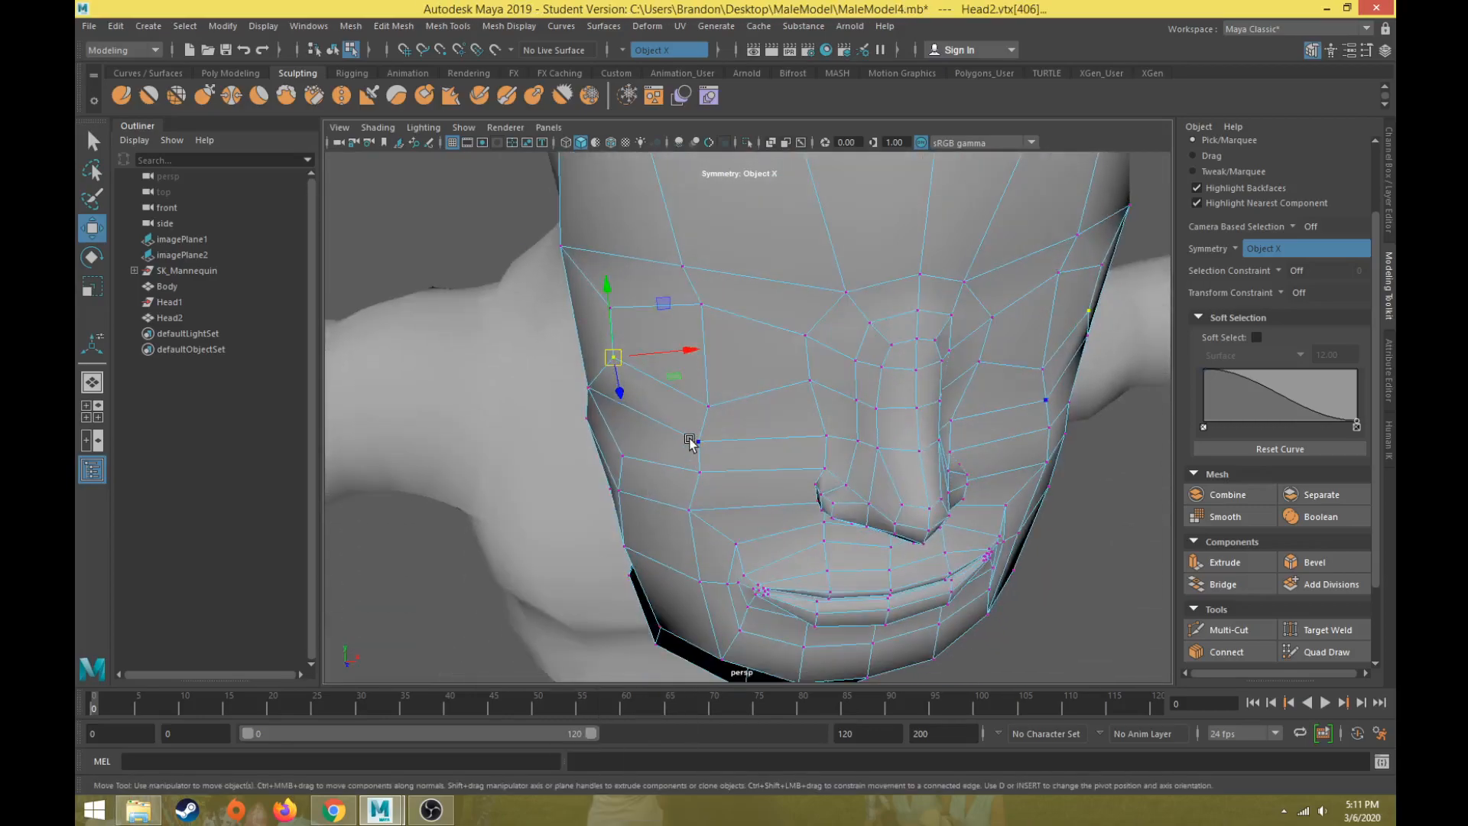
click(692, 441)
alt+drag(692, 441, 698, 495)
drag(762, 458, 765, 459)
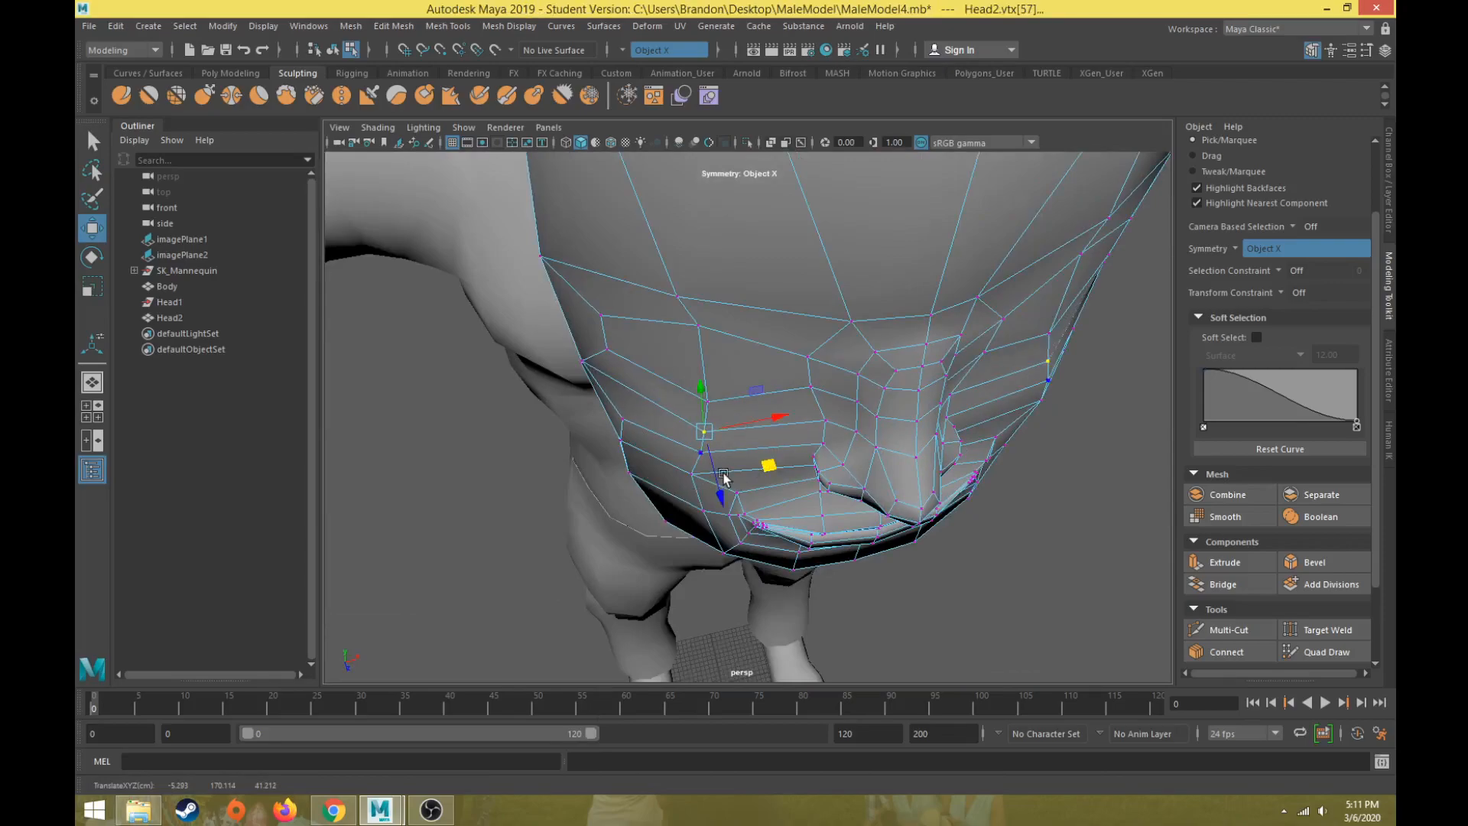
click(698, 457)
alt+drag(743, 465, 732, 372)
- Reposition the brow vertices above the eye socket horizontally to round the brow line
click(694, 293)
alt+drag(700, 302, 725, 379)
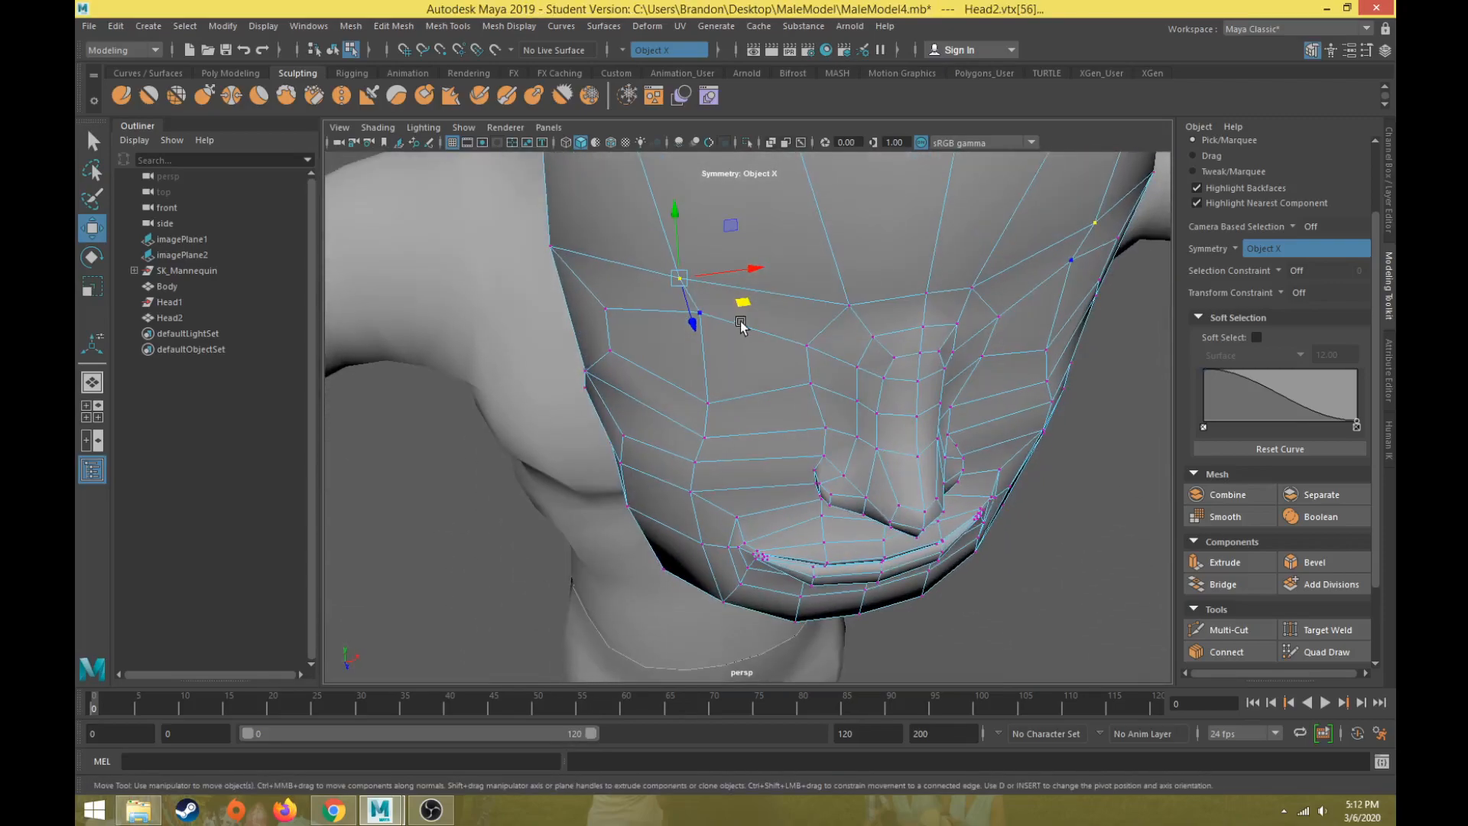
alt+drag(766, 308, 896, 303)
click(750, 281)
drag(784, 278, 849, 310)
click(709, 277)
alt+drag(701, 323, 610, 365)
click(736, 260)
click(553, 261)
right_drag(654, 321, 658, 367)
click(638, 325)
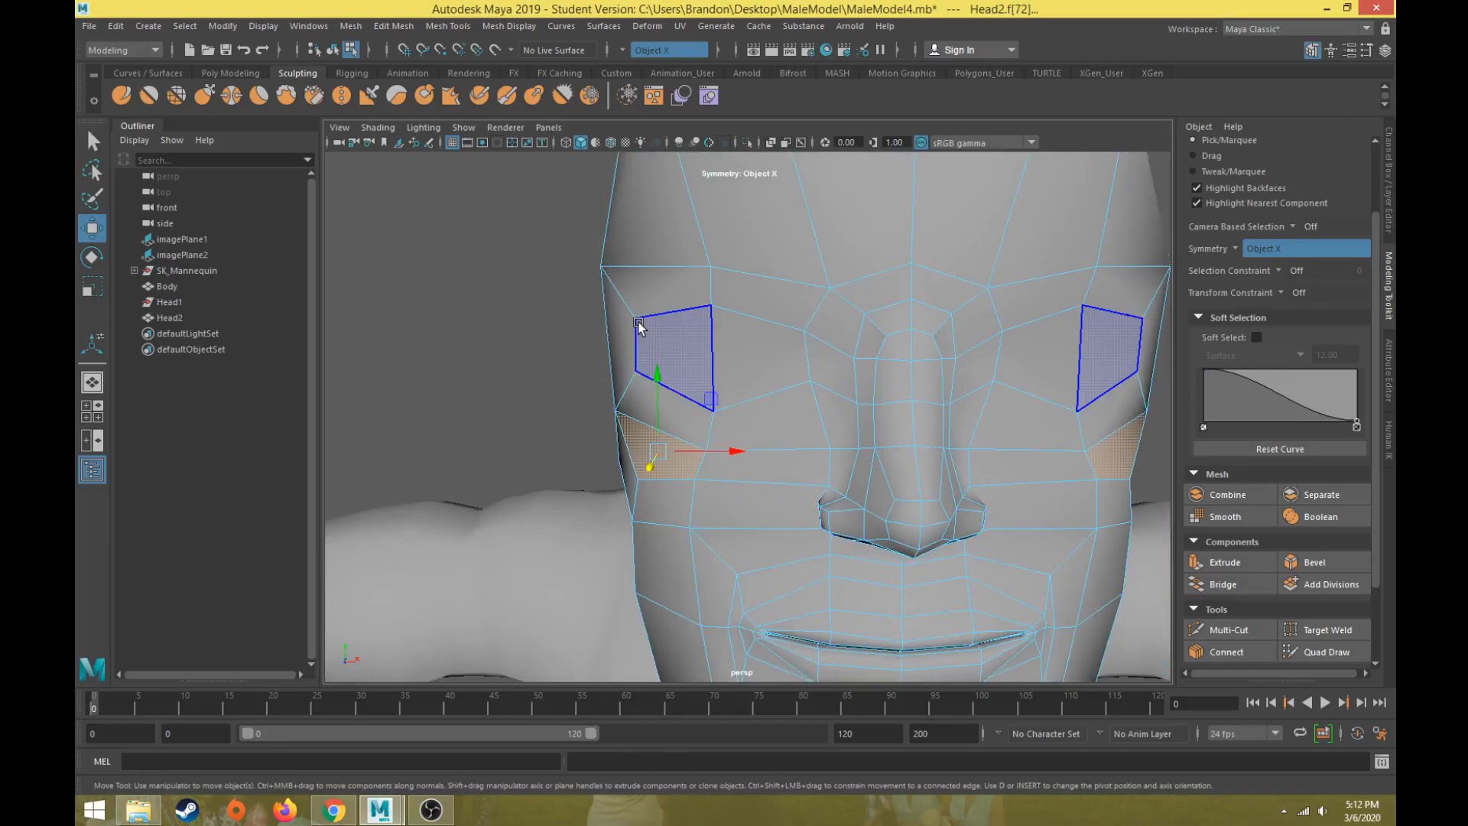
click(743, 336)
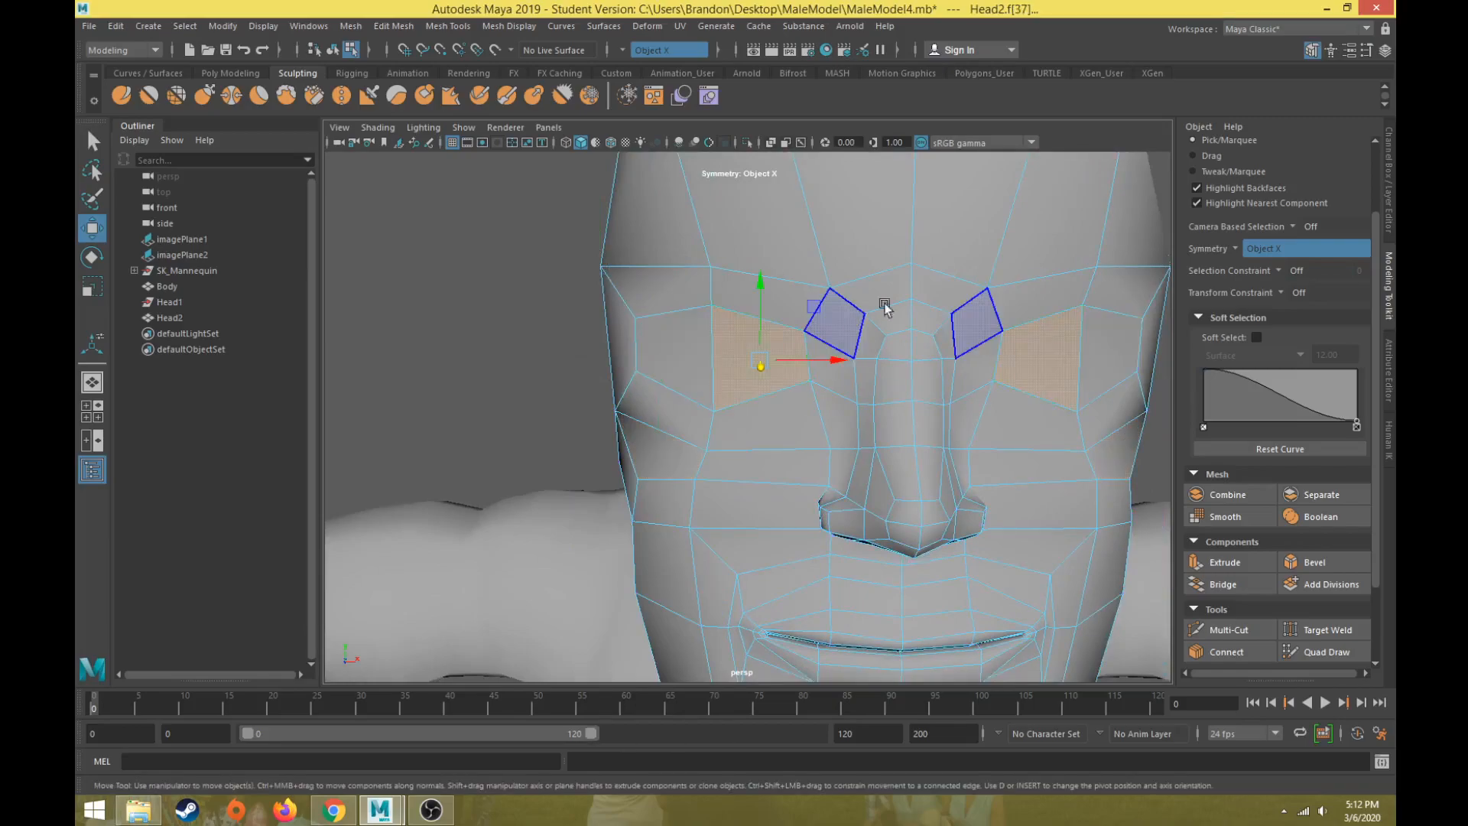
alt+middle_drag(985, 333, 859, 367)
alt+drag(859, 367, 799, 373)
click(1023, 380)
- Raise the inset loop vertices beside the middle of the nose bridge on both sides
alt+drag(892, 432, 862, 421)
right_drag(825, 415, 755, 374)
click(825, 425)
drag(837, 407, 827, 391)
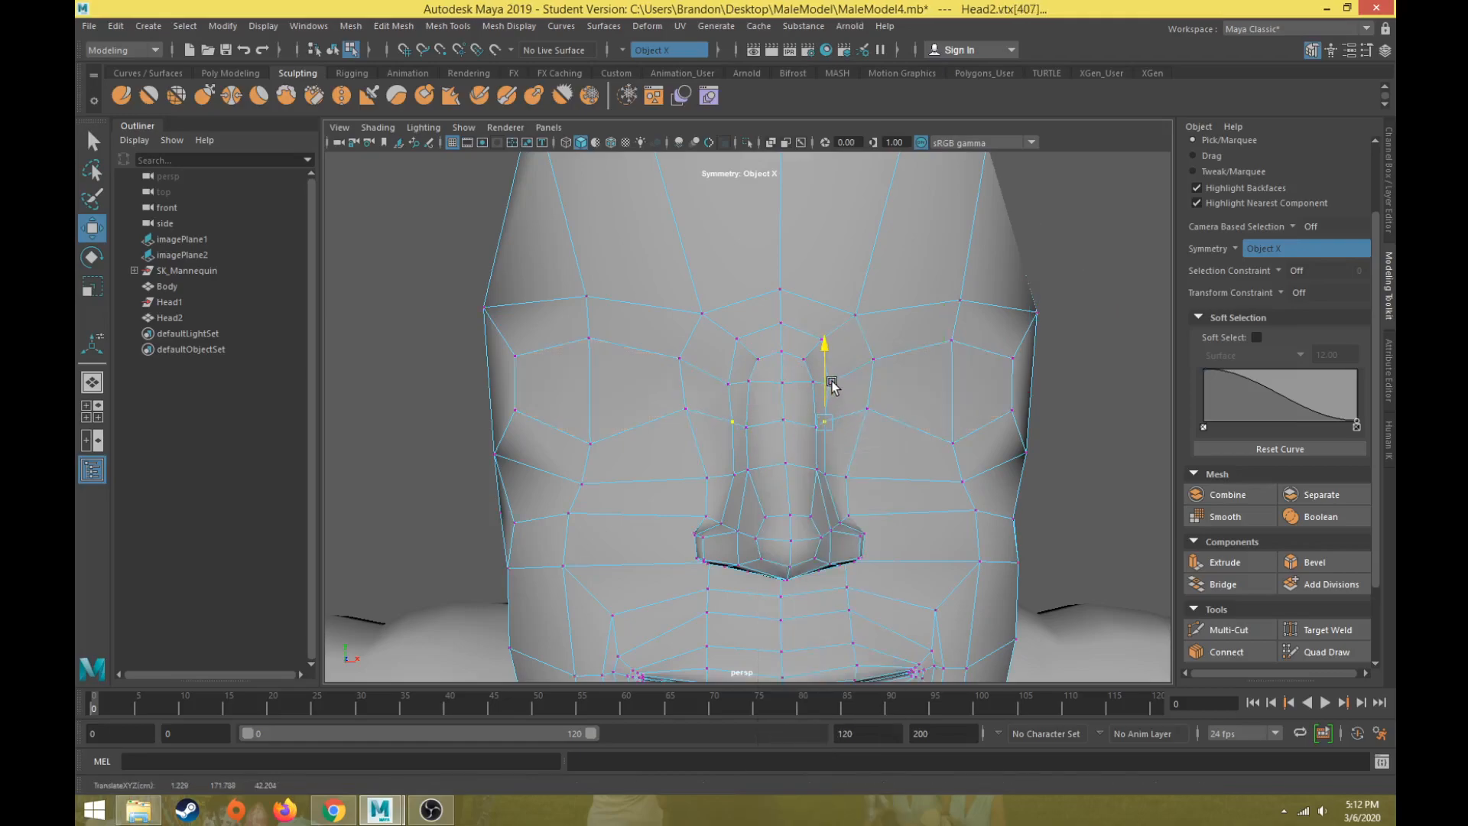
click(754, 429)
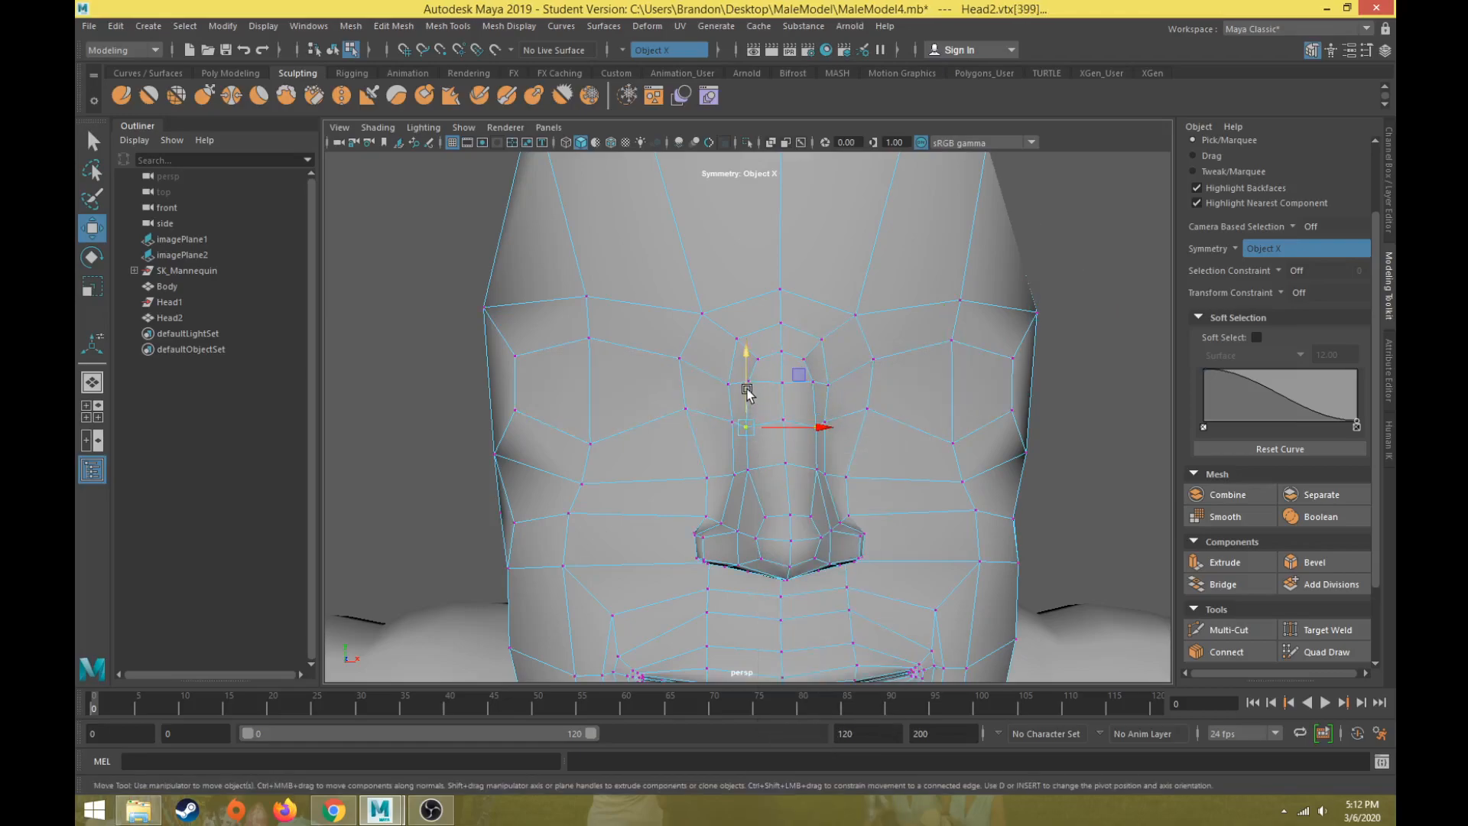
click(727, 425)
drag(732, 391, 735, 385)
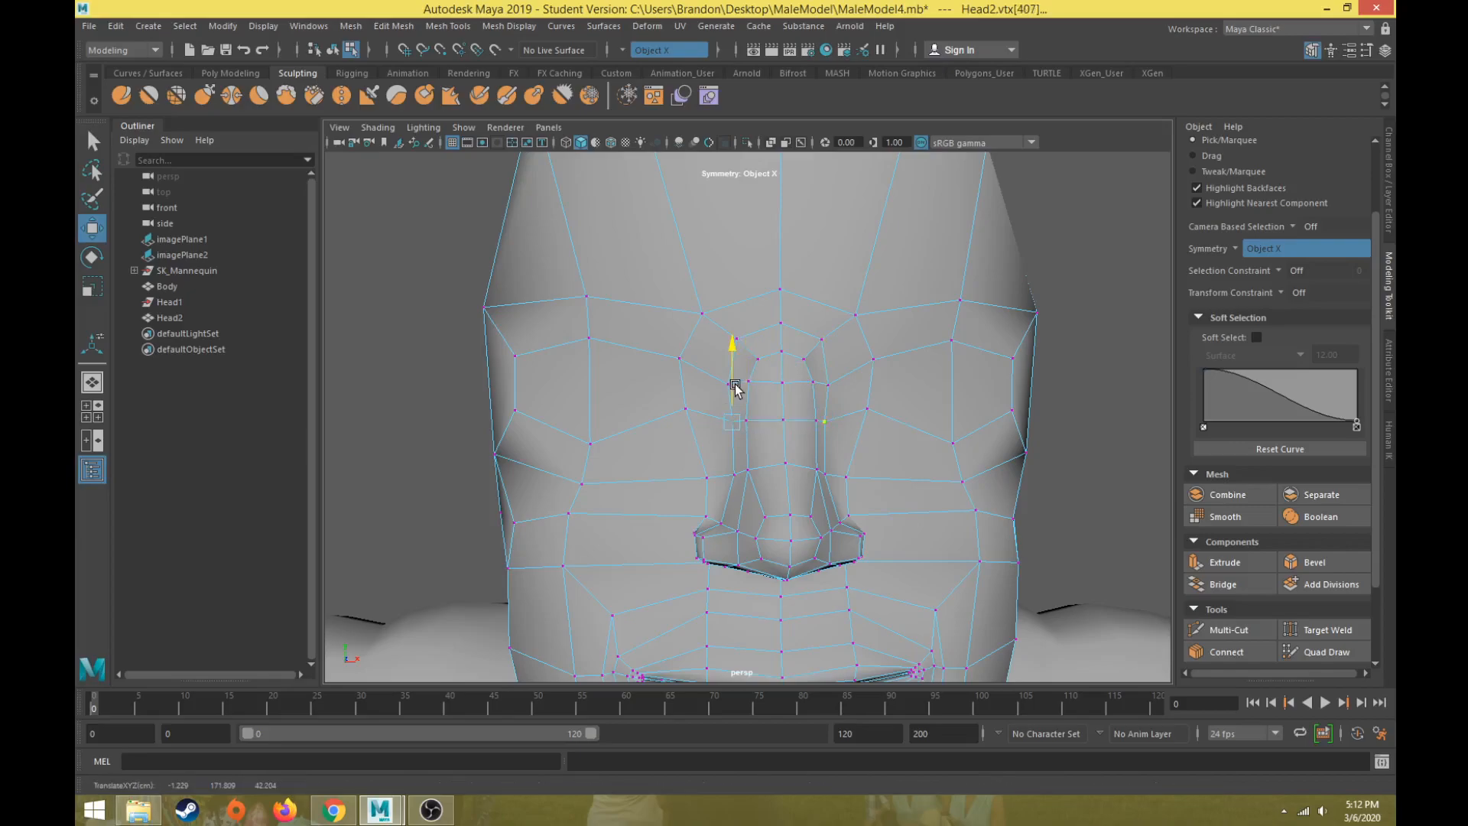
- Select the ring of vertical edges running through the eyes and nose bridge and connect them with a new horizontal edge loop
right_drag(833, 364, 832, 320)
click(952, 368)
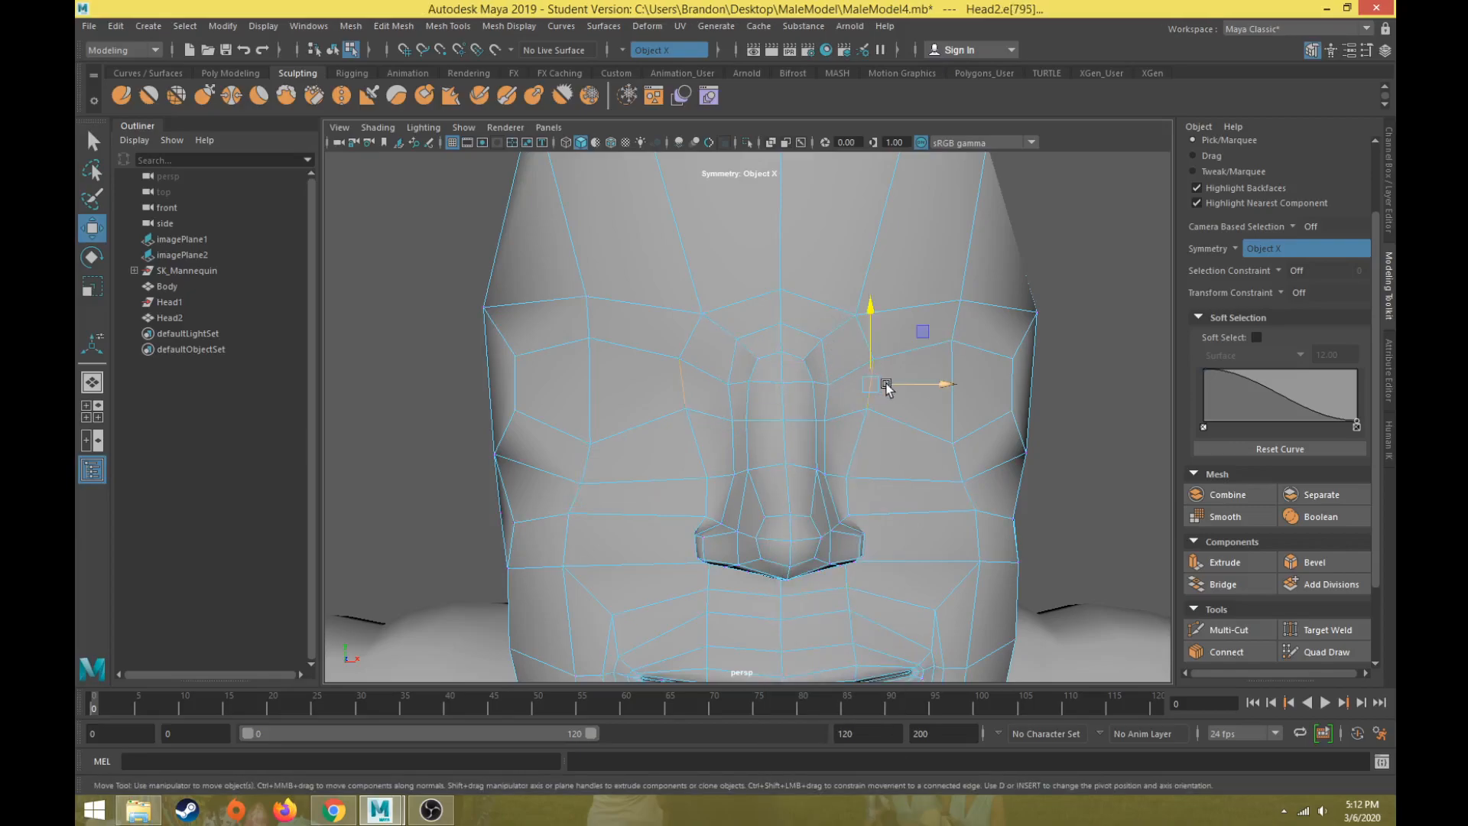
double_click(951, 368)
alt+drag(1143, 485, 963, 435)
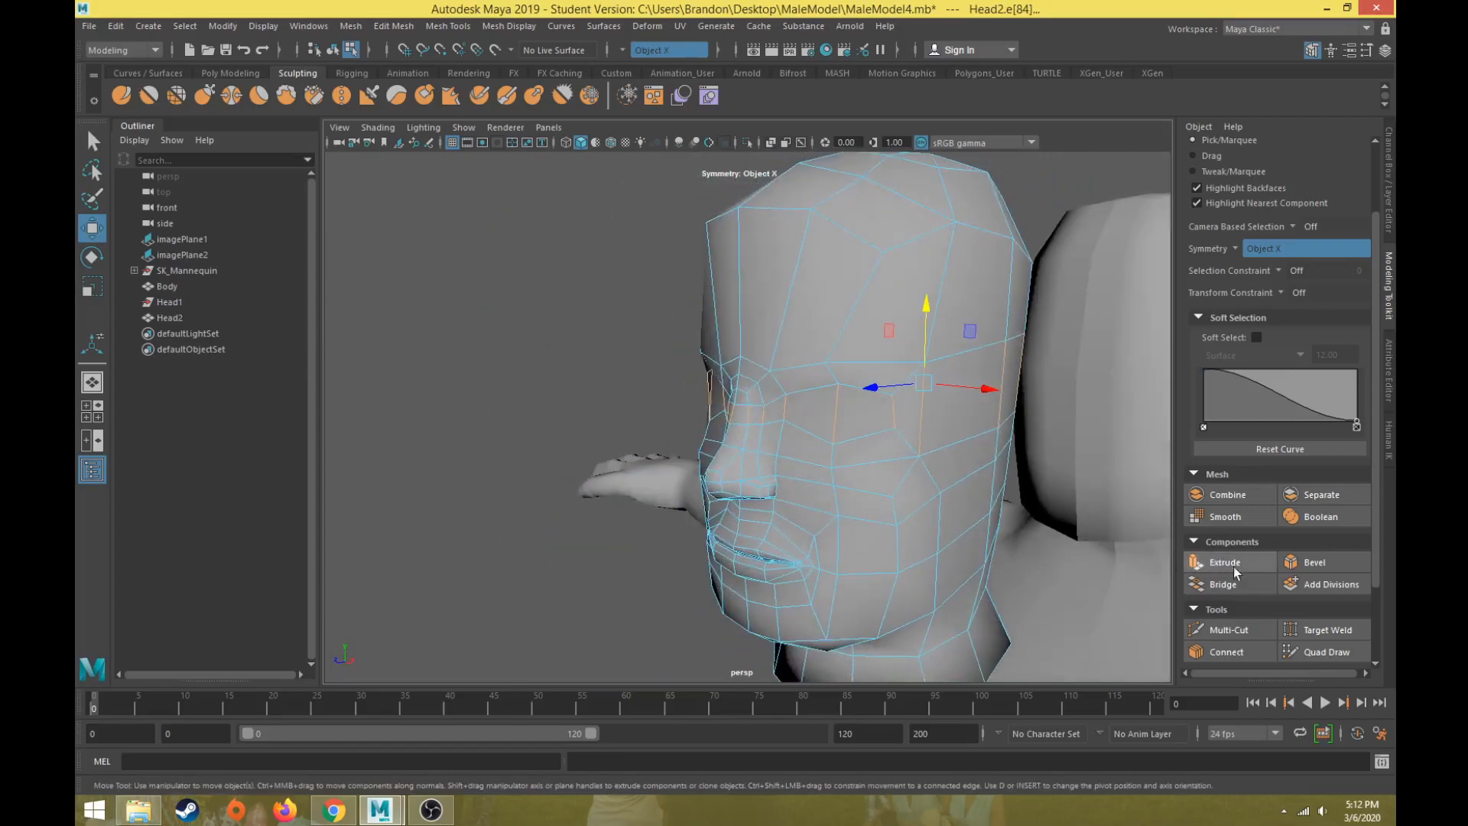
click(1247, 650)
alt+drag(764, 405, 857, 407)
scroll(860, 413, up, 10)
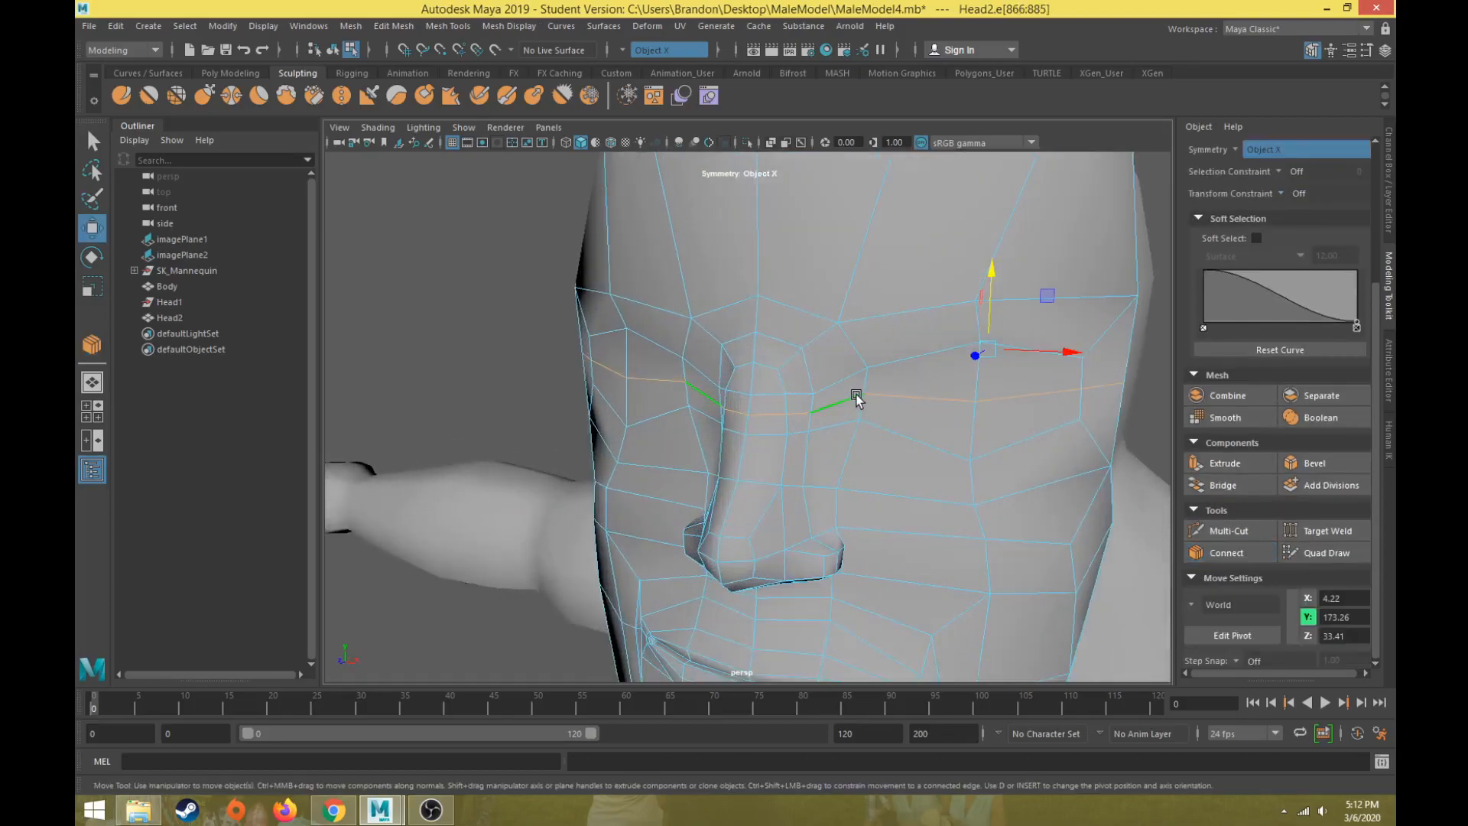
- Move the upper and lower inner vertices of the eye socket outward, away from the nose
right_drag(649, 377, 581, 374)
click(657, 335)
drag(698, 277, 736, 280)
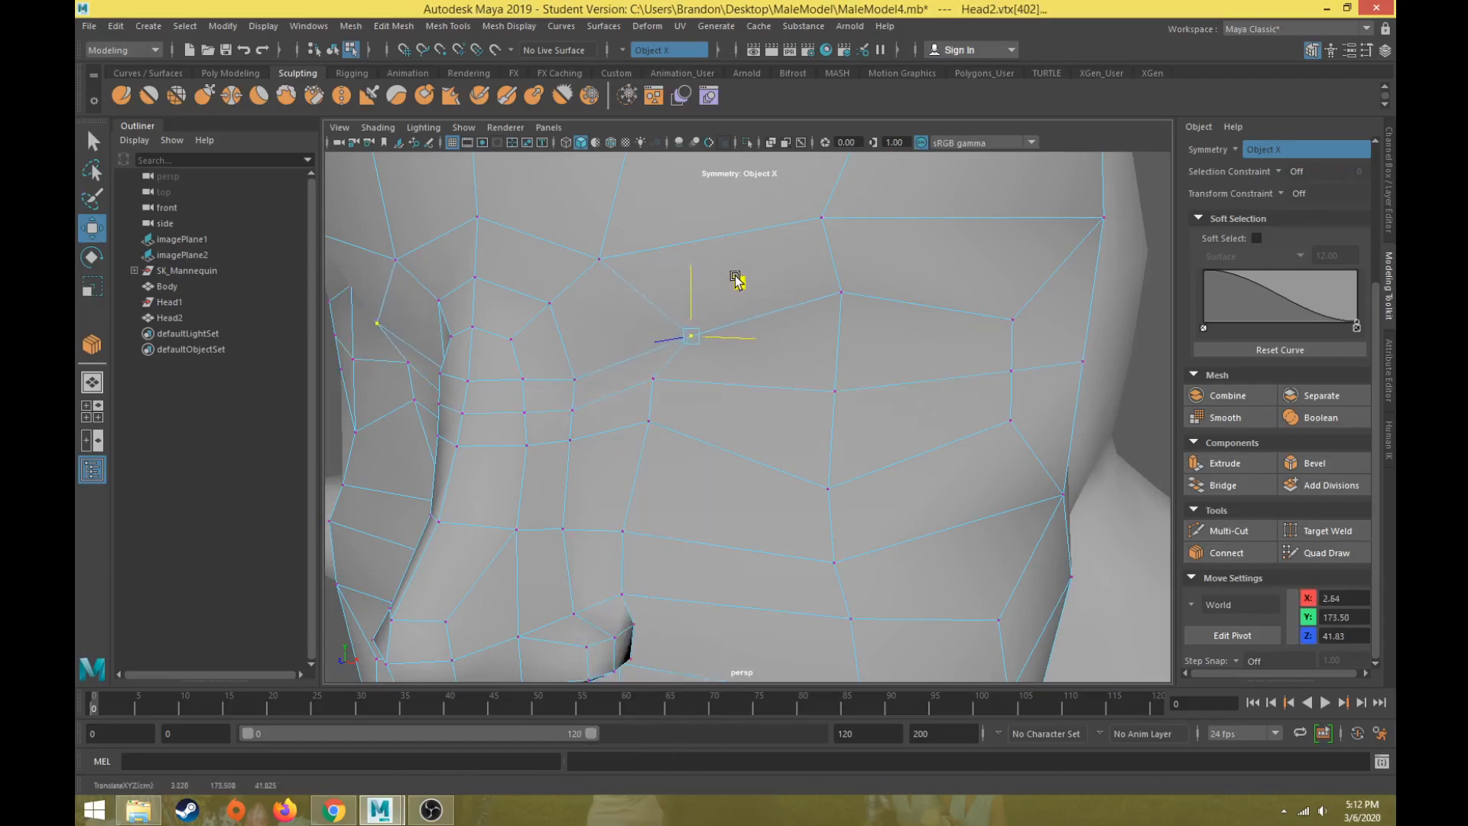
click(649, 414)
drag(696, 367, 718, 366)
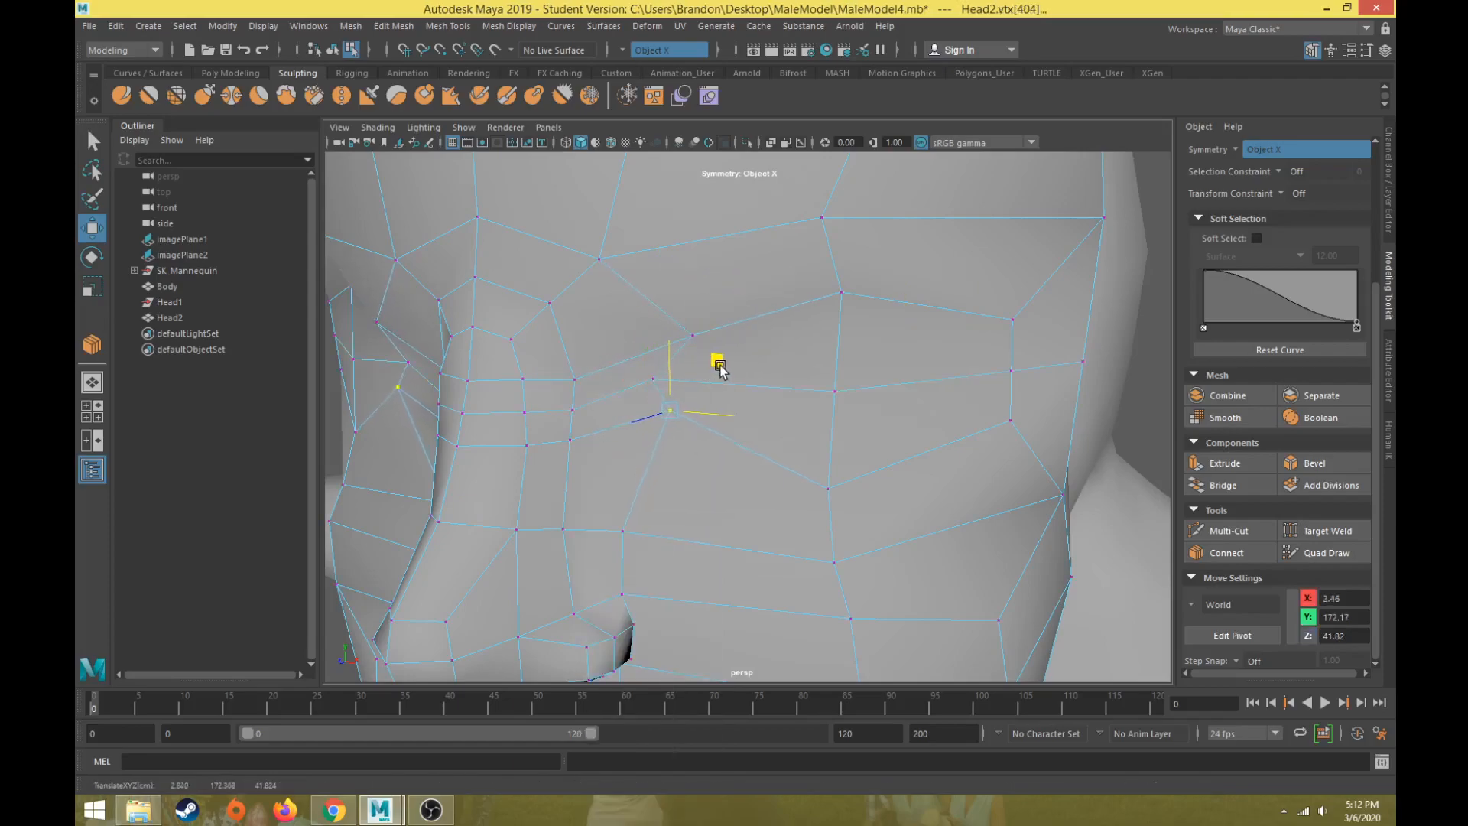
- Move the two outer corner vertices of the eye socket inward and raise its middle and lower-middle vertices
click(1012, 421)
drag(1061, 371, 1044, 364)
click(1014, 317)
drag(1073, 269, 1052, 274)
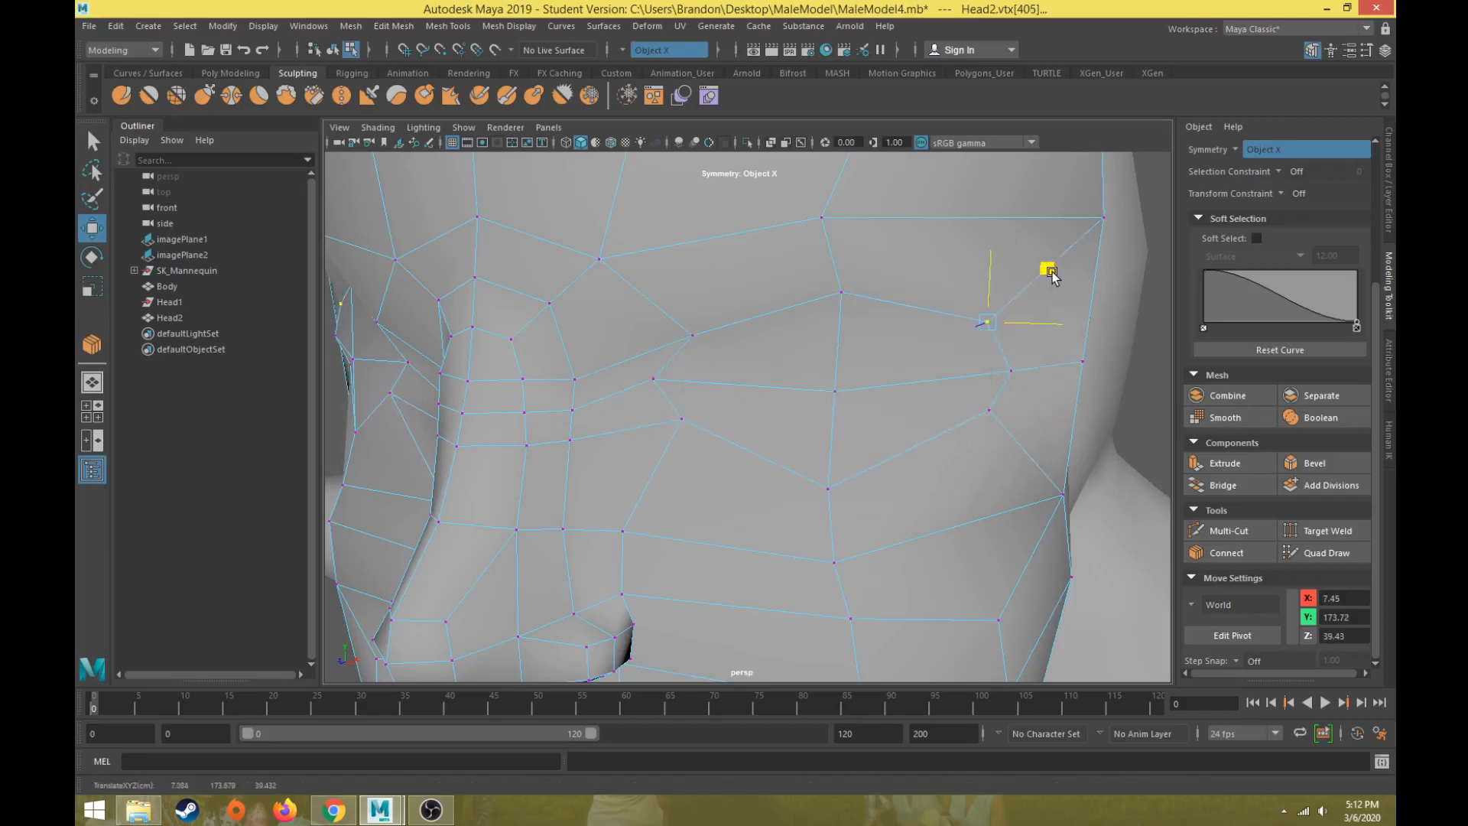
click(830, 484)
drag(831, 405, 838, 350)
click(838, 389)
click(837, 393)
- Select the four faces that fill the eye opening
right_click(789, 350)
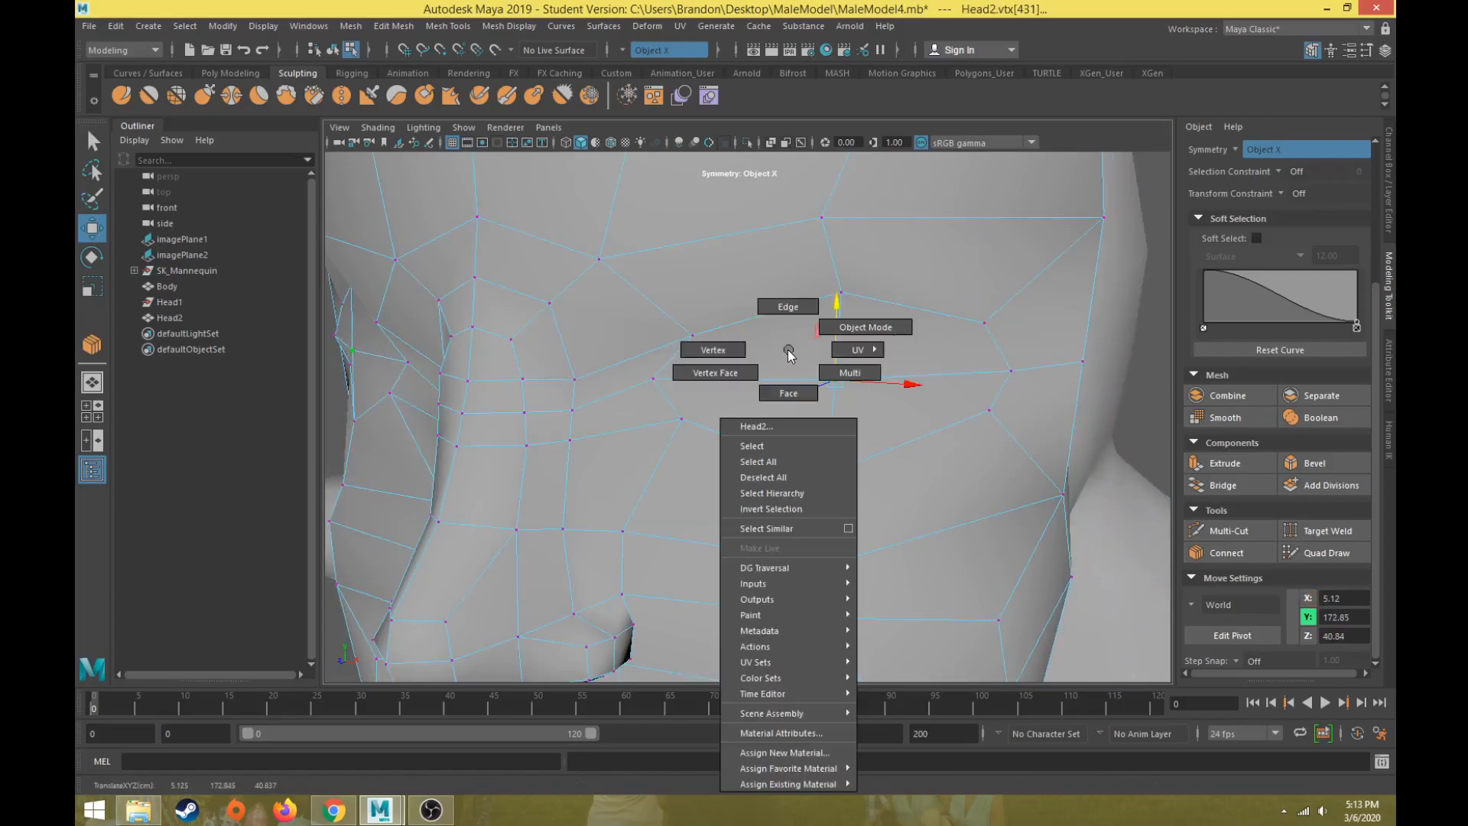
right_drag(789, 374, 788, 386)
click(864, 352)
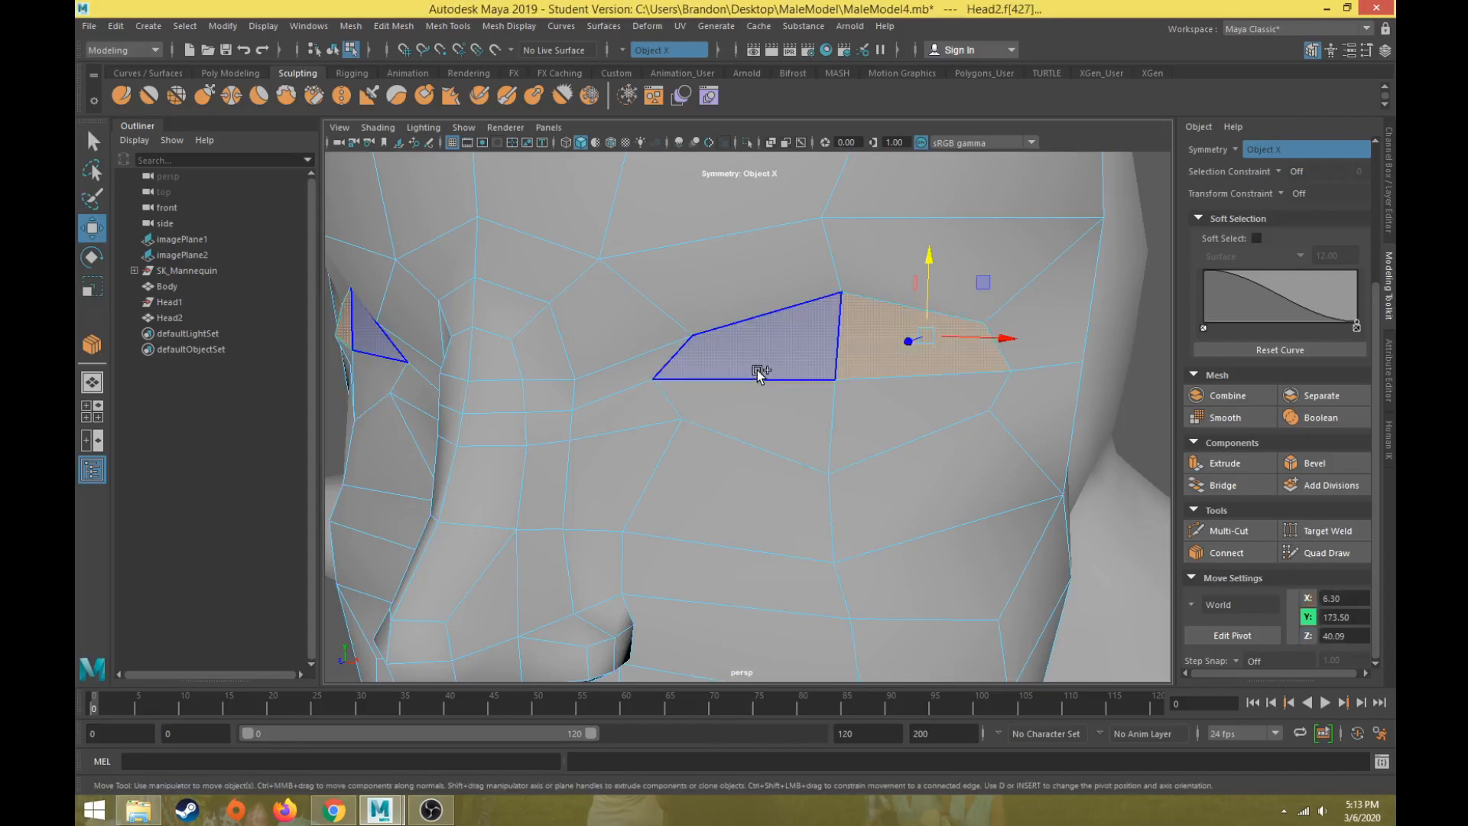
shift+click(757, 370)
shift+click(775, 418)
shift+click(859, 424)
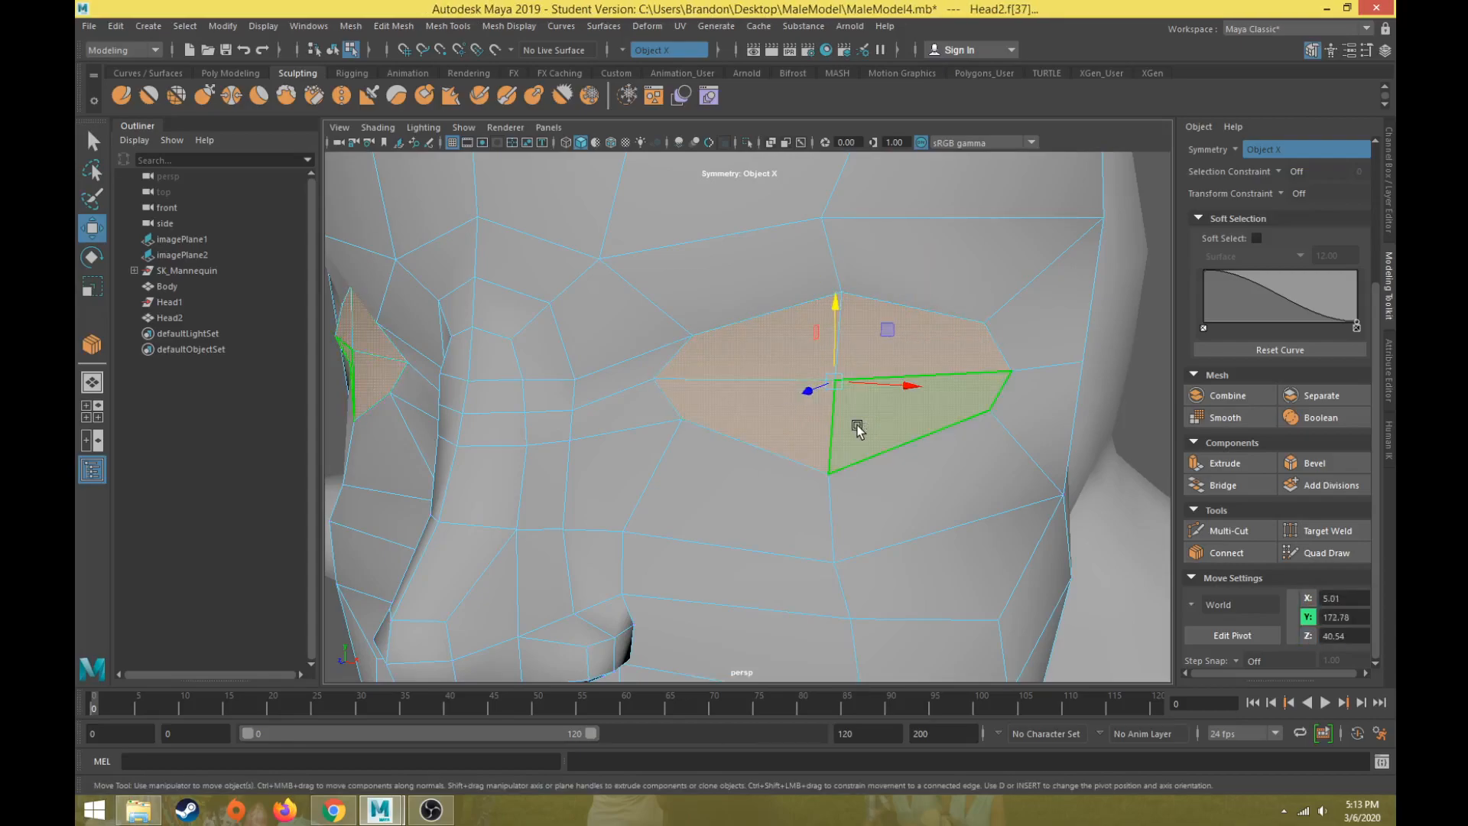
scroll(826, 425, down, 3)
- Extrude the eye faces, push them back into the head, and scale them to form the first recessed ring
alt+drag(824, 428, 727, 541)
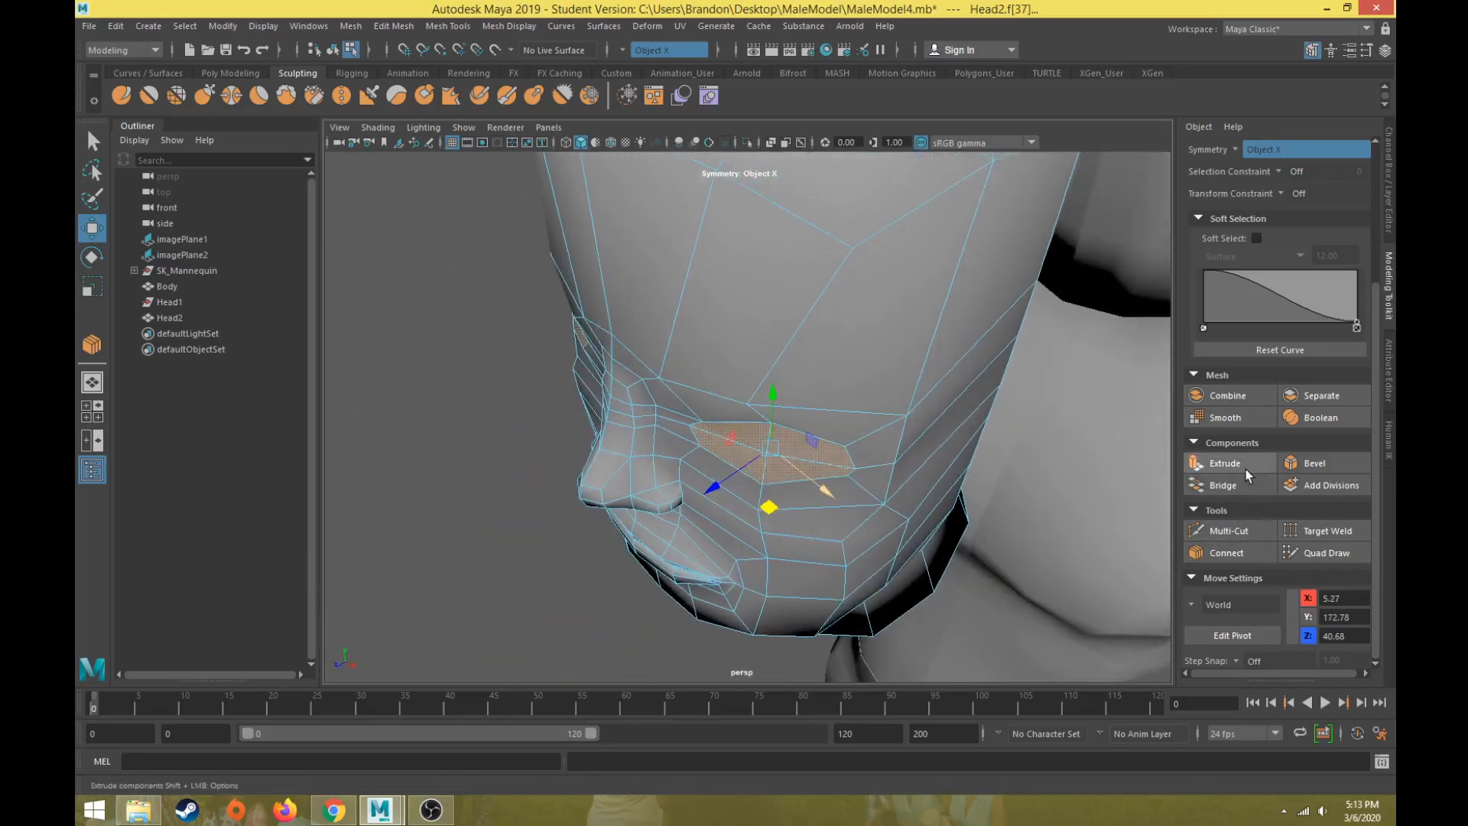
click(1216, 462)
alt+drag(681, 428, 644, 402)
key(w)
key(r)
drag(704, 329, 829, 369)
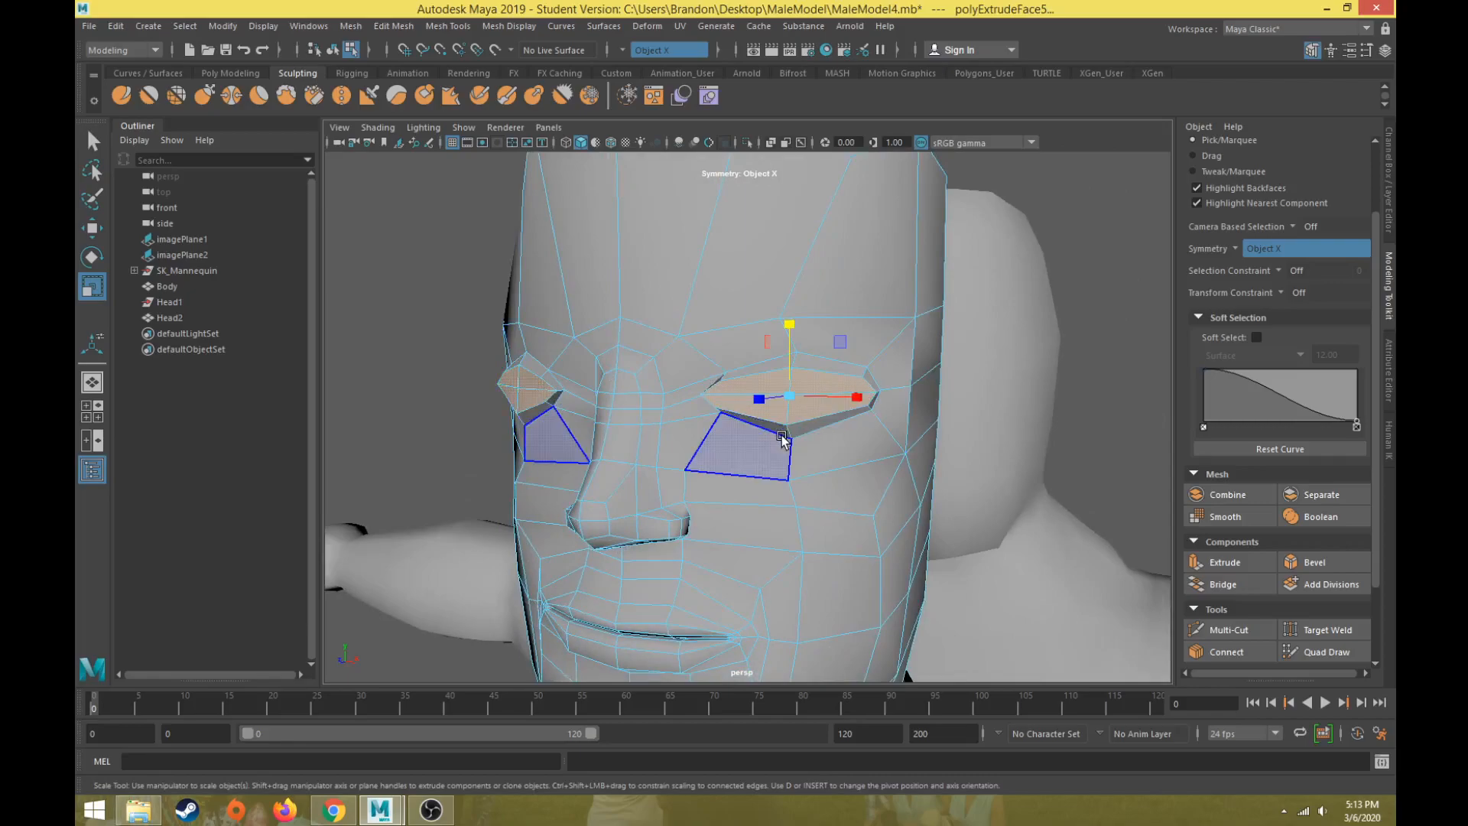
alt+drag(705, 366, 770, 353)
scroll(734, 393, up, 4)
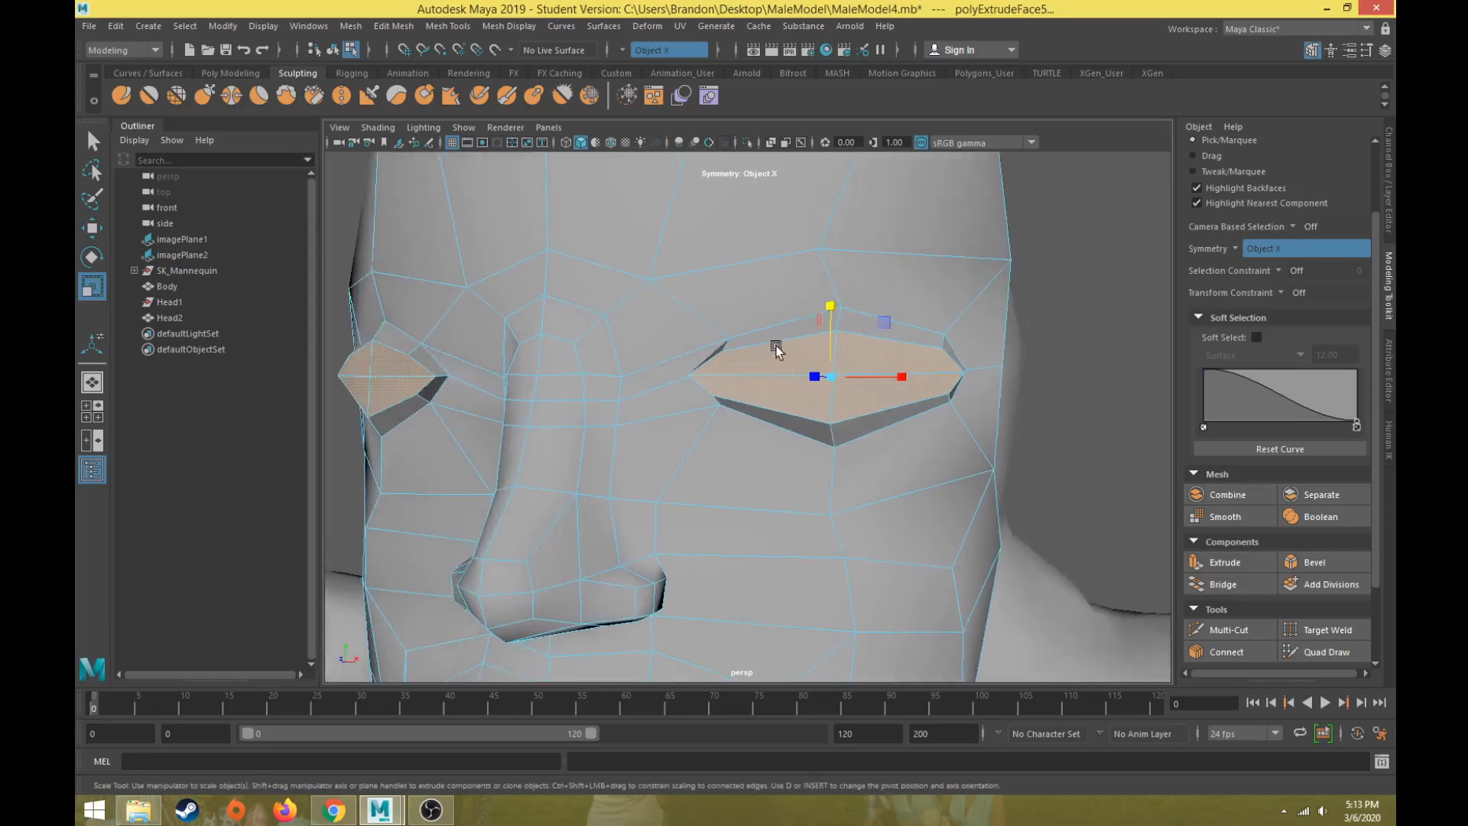
- Extrude the eye faces a second time deeper into the head and adjust their height and width
click(1225, 562)
alt+drag(971, 551, 589, 374)
key(w)
key(r)
drag(642, 299, 790, 388)
drag(924, 413, 919, 413)
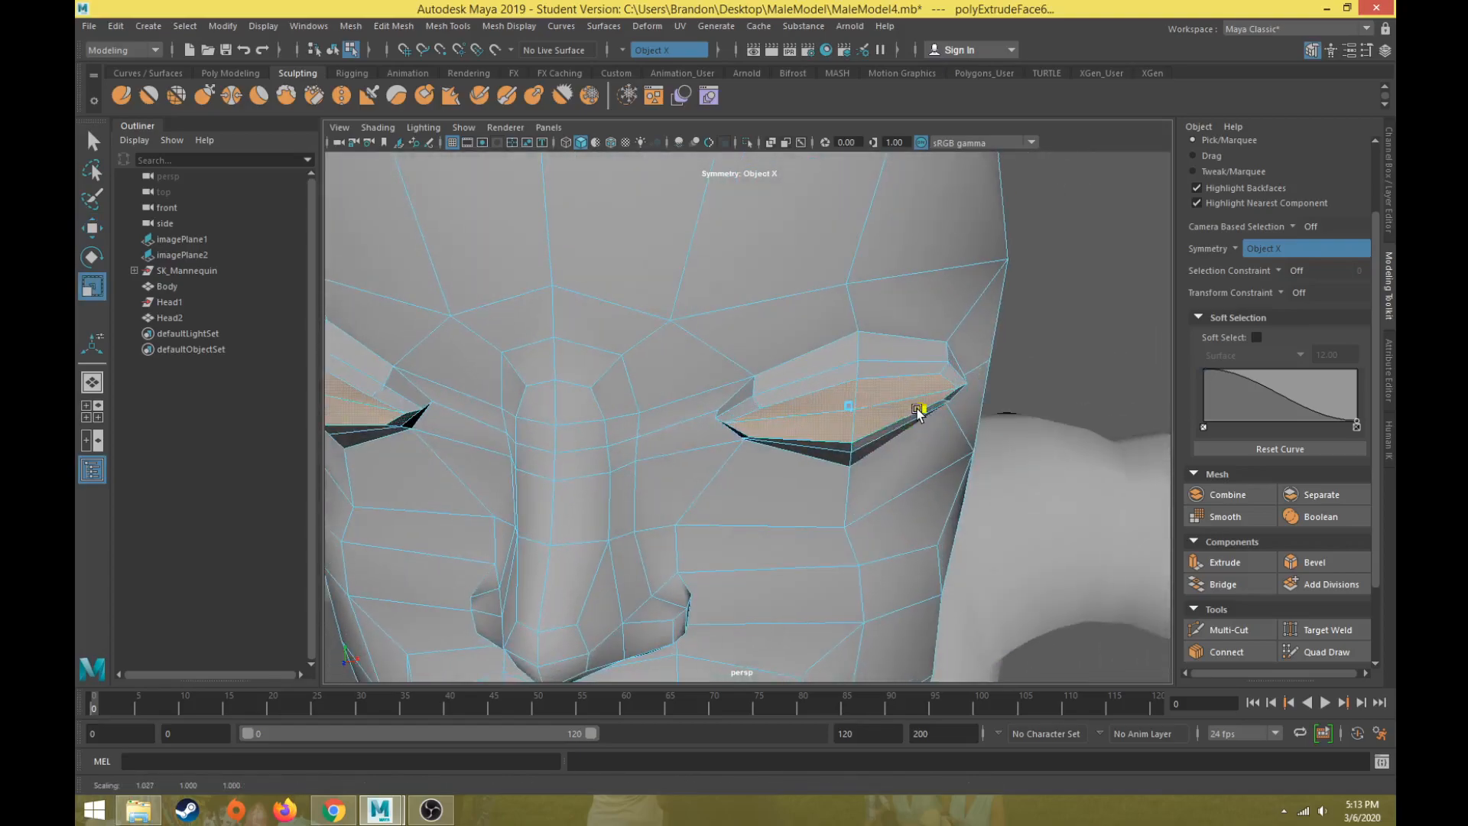
- Reposition the vertices of the recessed rings at the inner corner of the eye
right_drag(913, 412, 786, 393)
scroll(777, 387, up, 5)
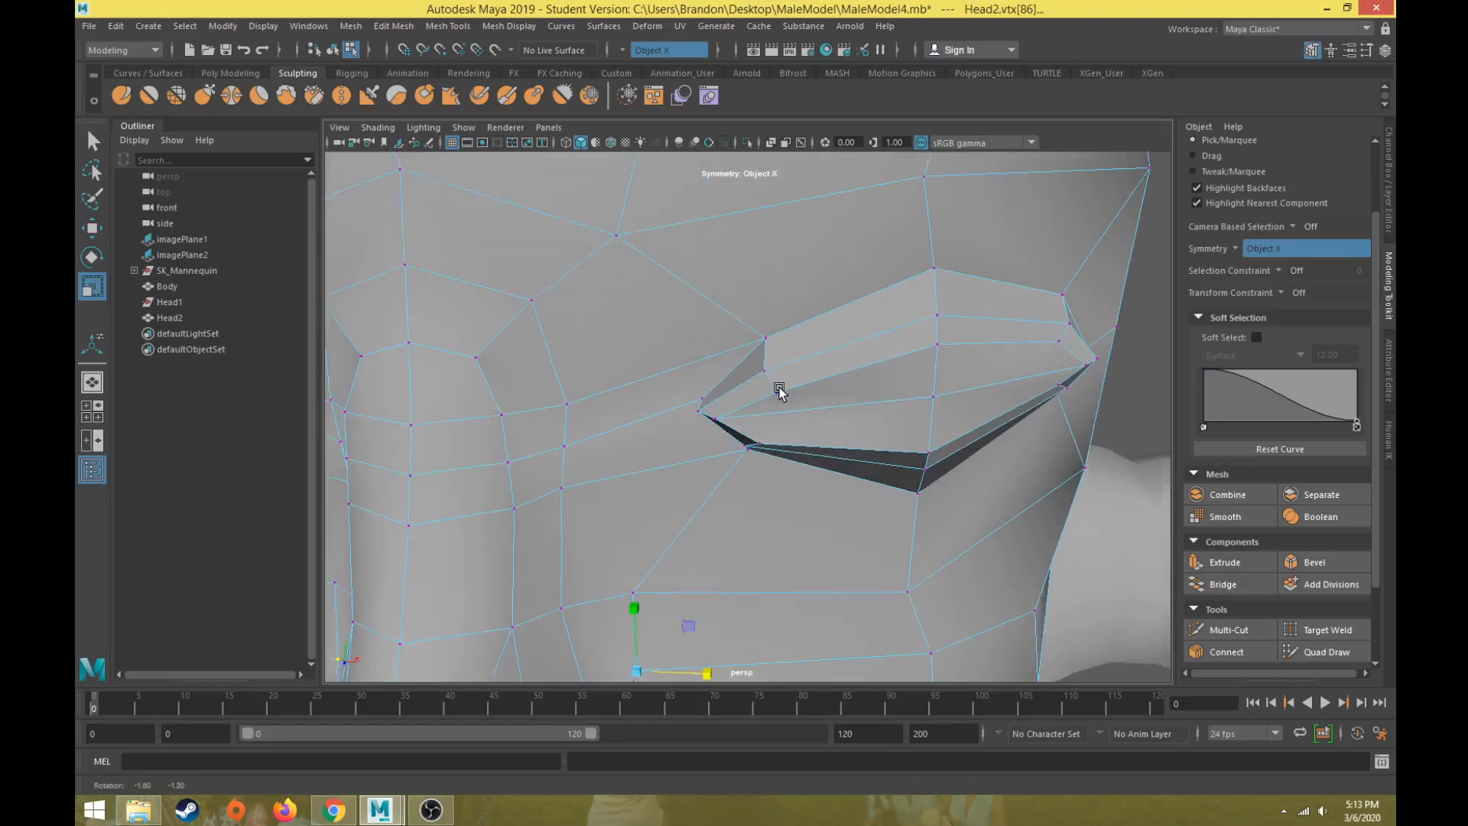
click(802, 346)
key(w)
alt+drag(803, 348, 778, 330)
click(809, 382)
drag(850, 368, 785, 551)
click(764, 382)
middle_drag(844, 578, 893, 552)
click(824, 550)
- Adjust the inner-corner vertex of the first recessed ring and push the neighbouring corner vertices back into the head
alt+drag(887, 552, 772, 396)
alt+middle_drag(772, 396, 817, 441)
click(750, 379)
drag(750, 379, 768, 323)
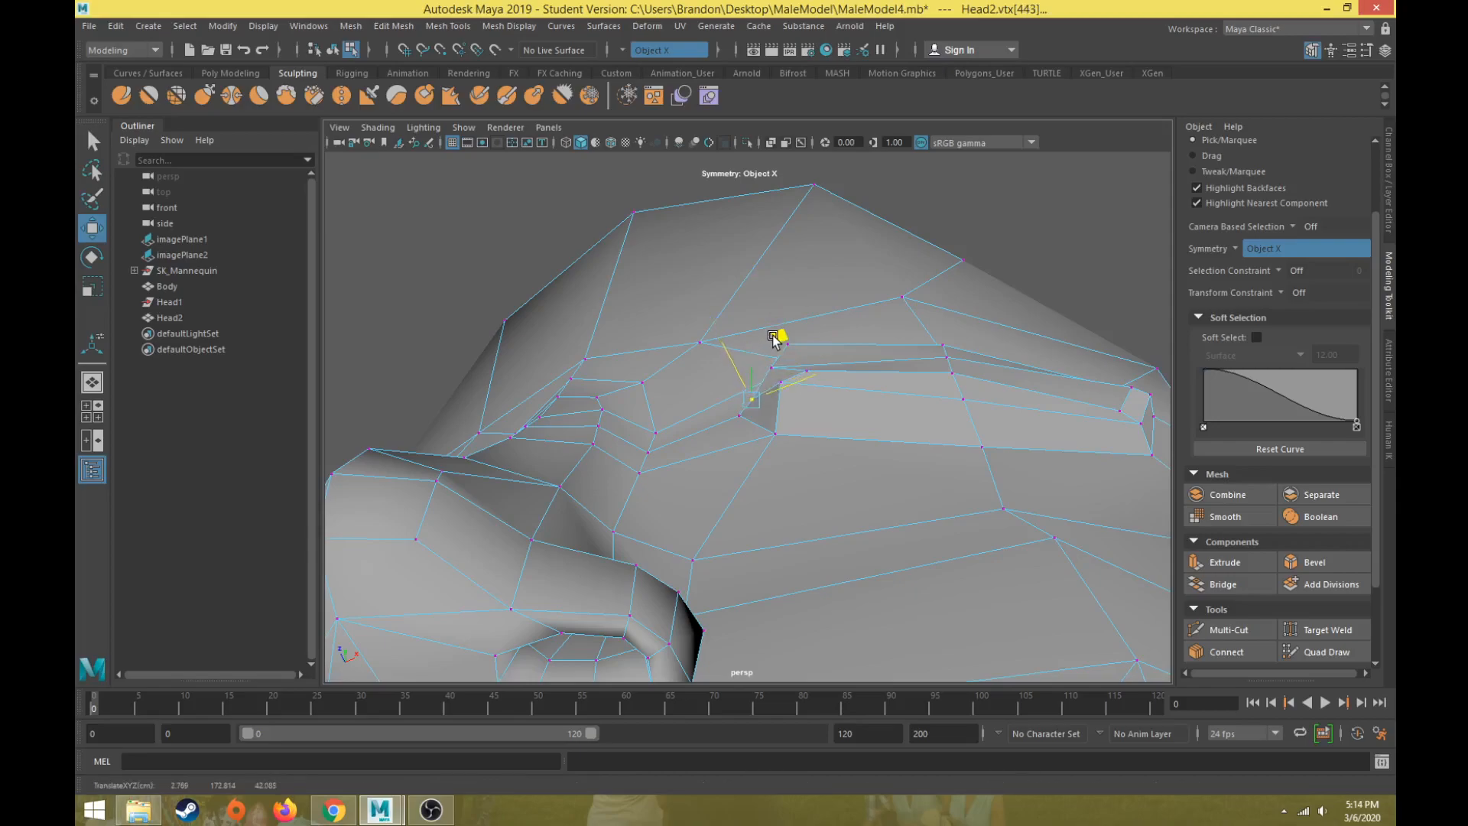
alt+drag(788, 396, 801, 452)
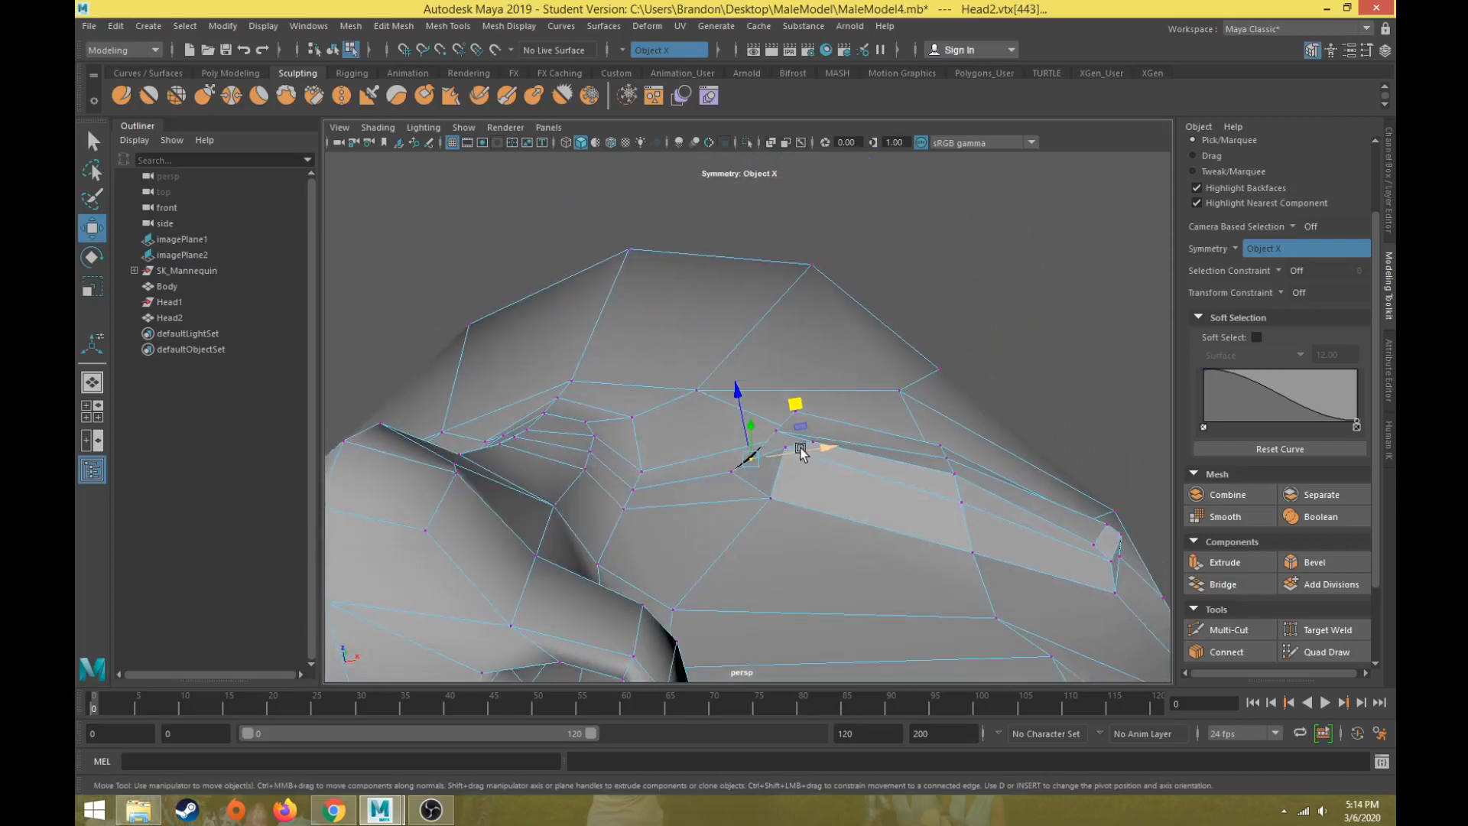
key(q)
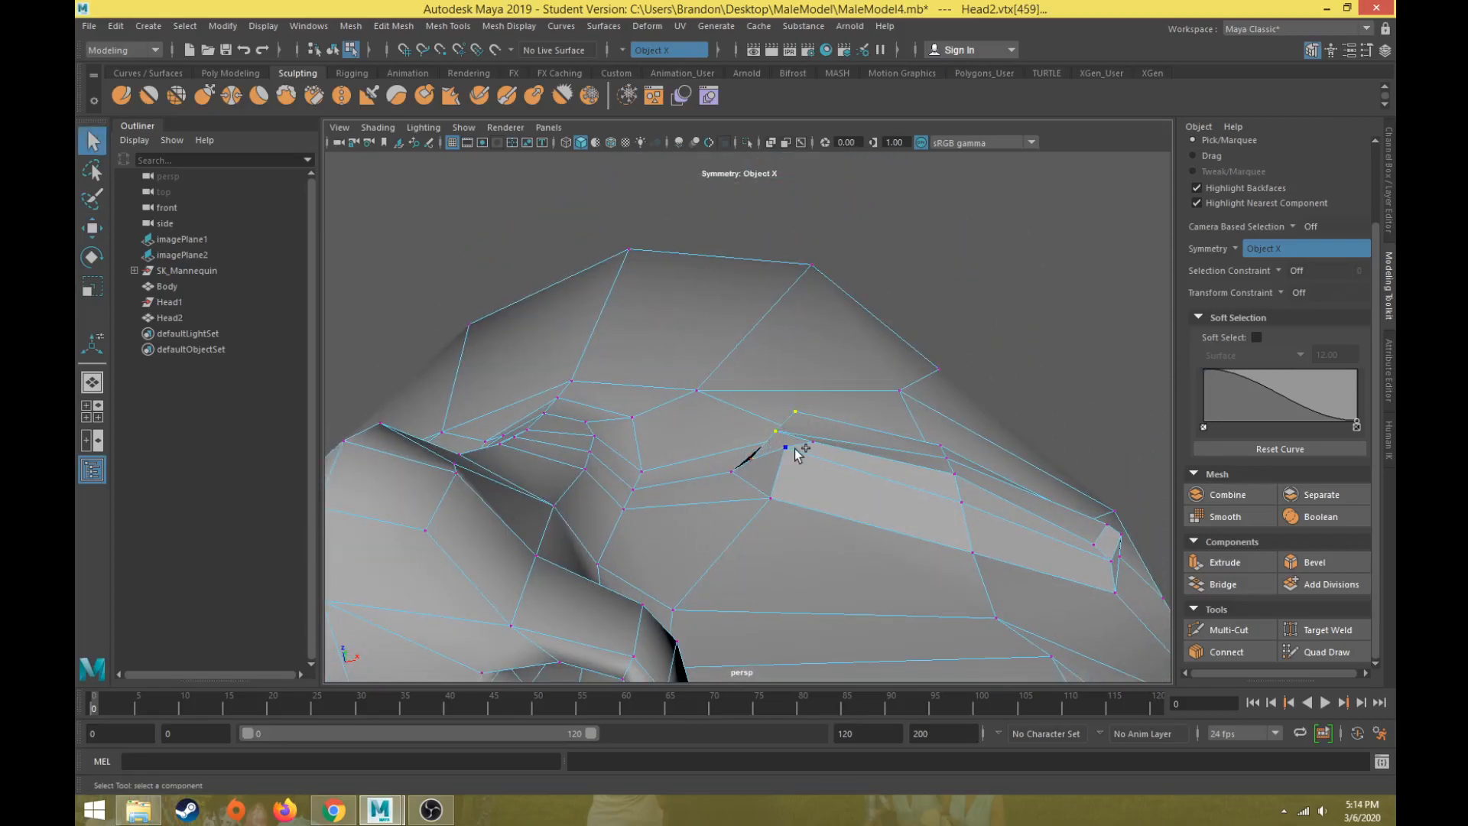
key(w)
alt+drag(792, 456, 770, 290)
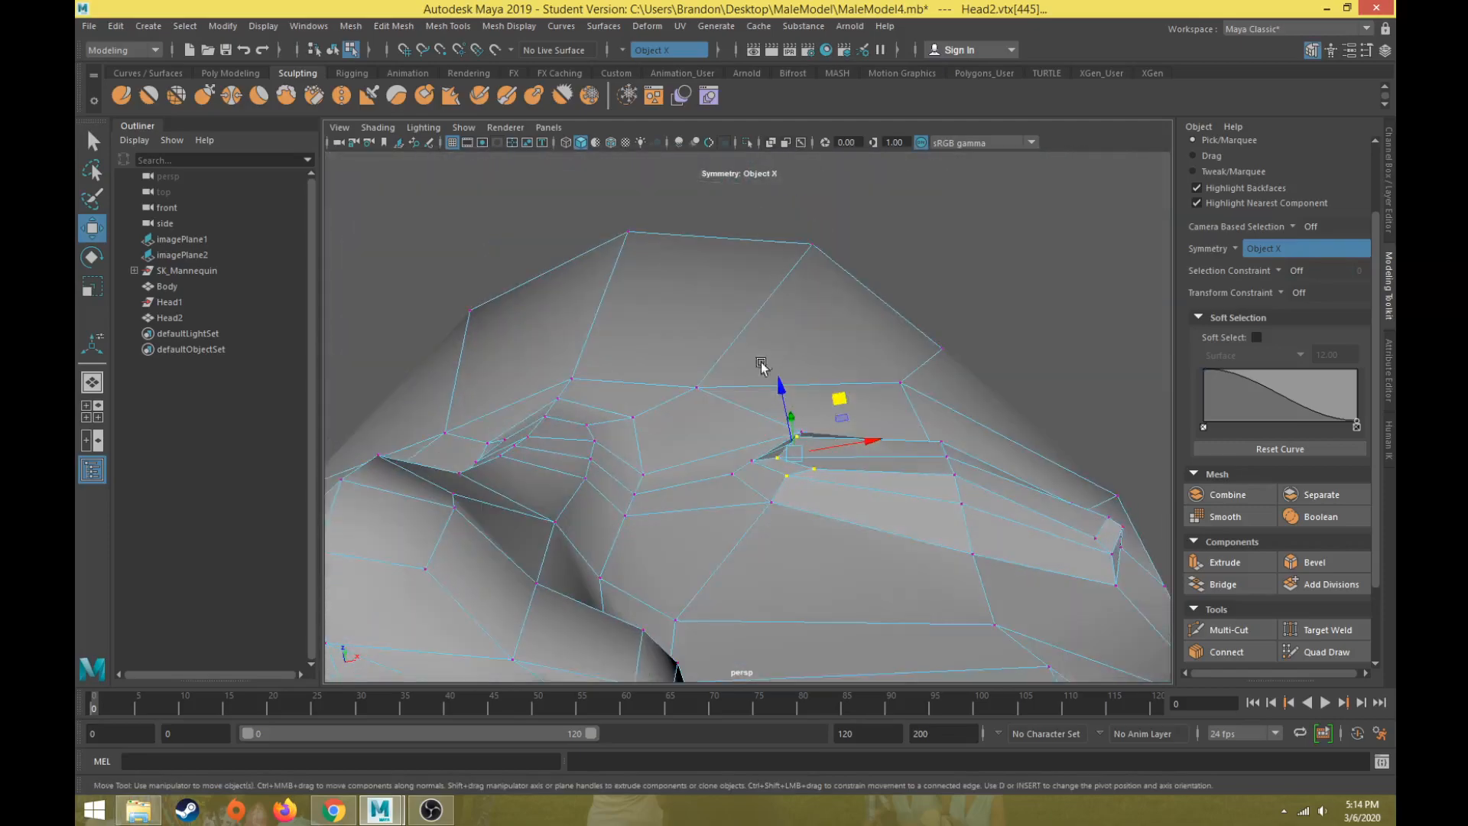
- Move individual vertices in the inner corner of the eye socket to separate the overlapping recessed edges
scroll(764, 360, up, 4)
alt+middle_drag(724, 413, 721, 353)
drag(784, 359, 845, 386)
click(800, 423)
alt+drag(835, 388, 839, 535)
click(815, 438)
alt+drag(803, 472, 929, 413)
drag(870, 352, 877, 348)
- Refine the depth and height of the remaining inner-corner vertices of the eye socket
alt+drag(845, 405, 838, 522)
click(783, 480)
click(817, 466)
alt+drag(818, 468, 937, 428)
drag(864, 358, 707, 398)
click(808, 474)
- Adjust the depth and height of the upper and lower vertices of the recessed eye rings in profile
scroll(726, 466, down, 2)
click(726, 466)
click(730, 404)
drag(671, 349, 679, 341)
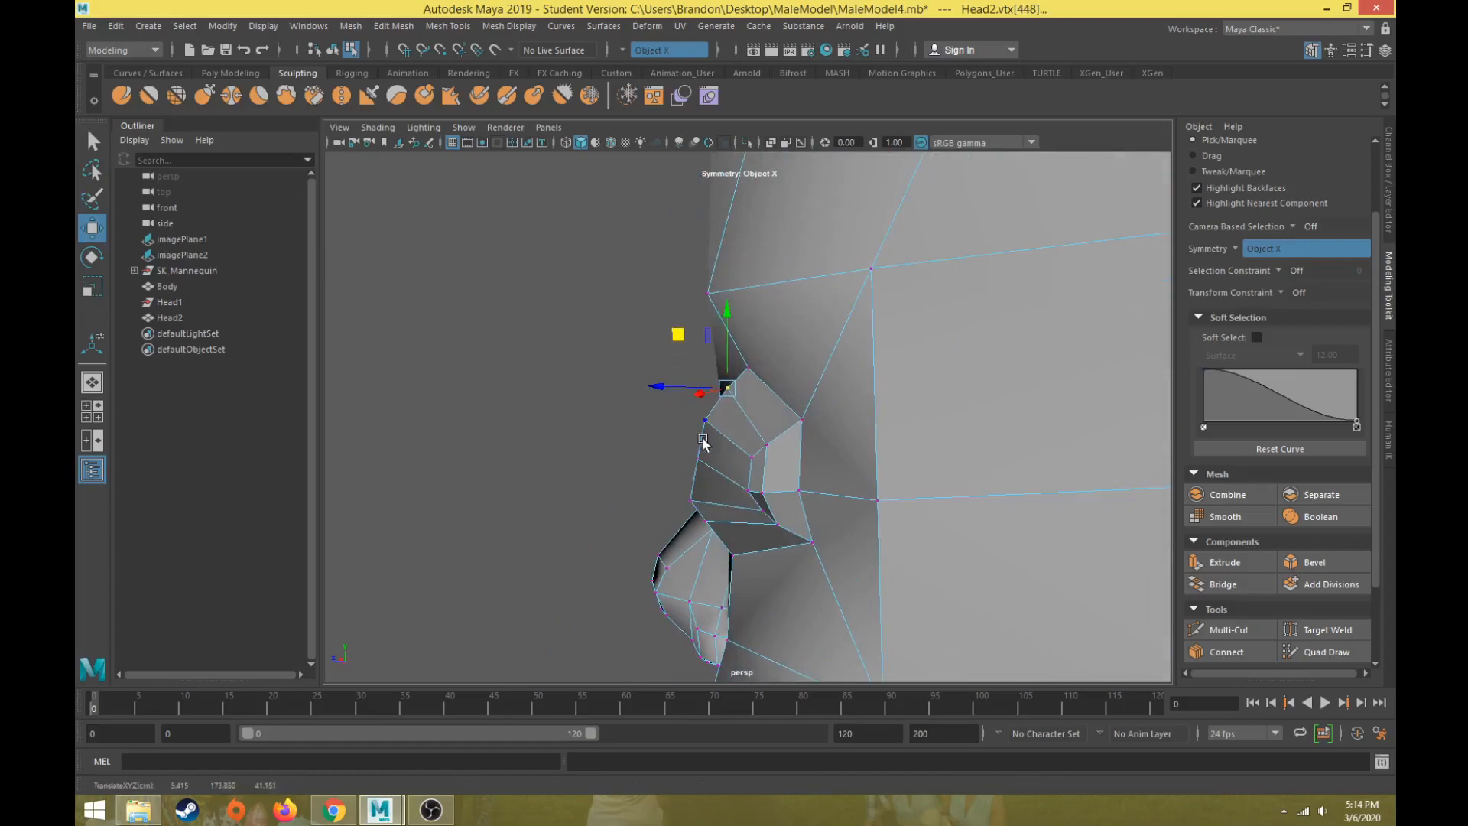
click(688, 492)
drag(650, 450, 667, 464)
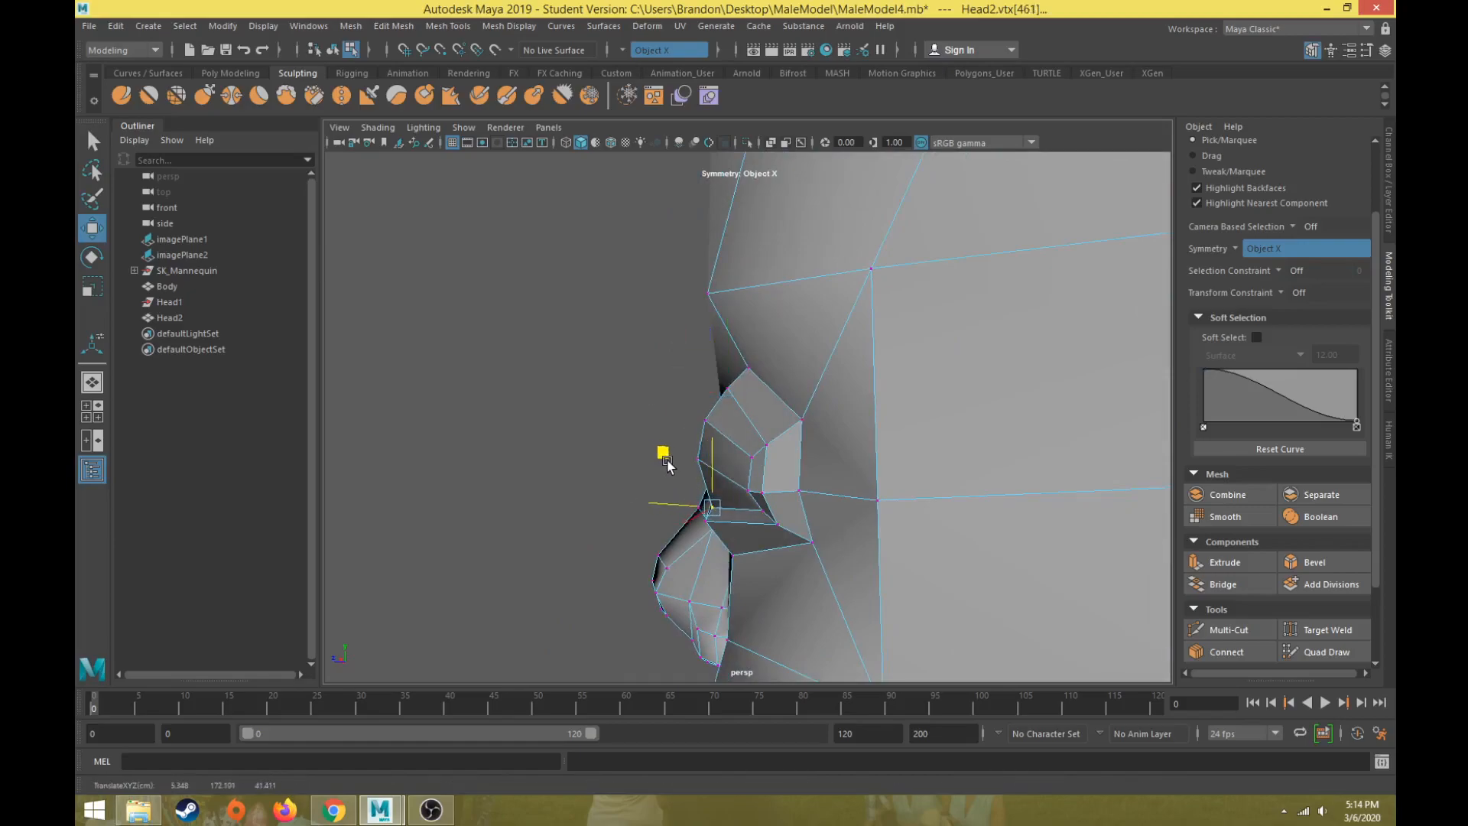
click(709, 526)
drag(682, 519, 825, 477)
- Move the lower outer-corner vertices of both recessed rings closer to the rim of the eye socket
click(734, 564)
click(937, 342)
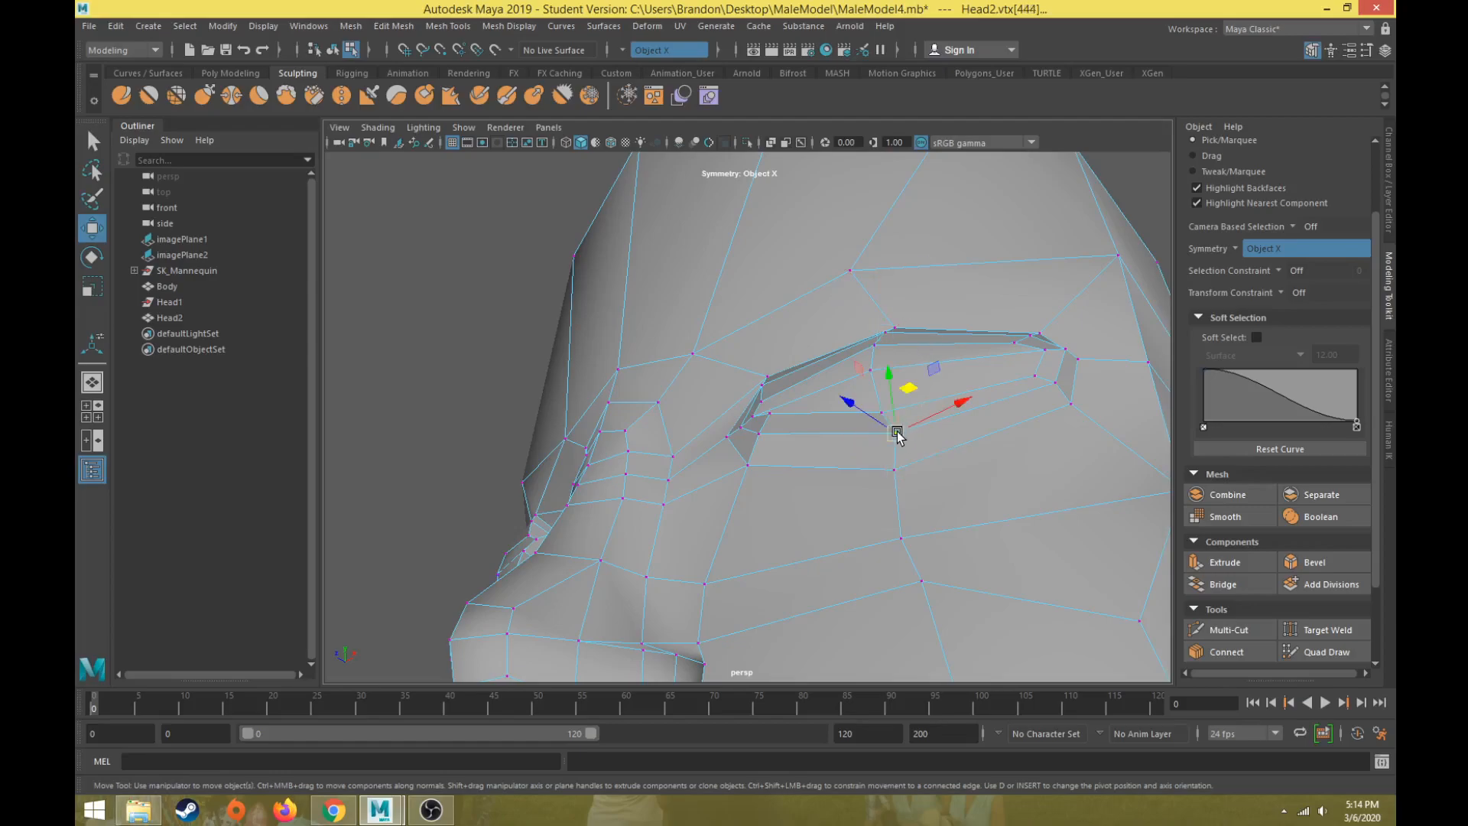
alt+drag(930, 416, 897, 457)
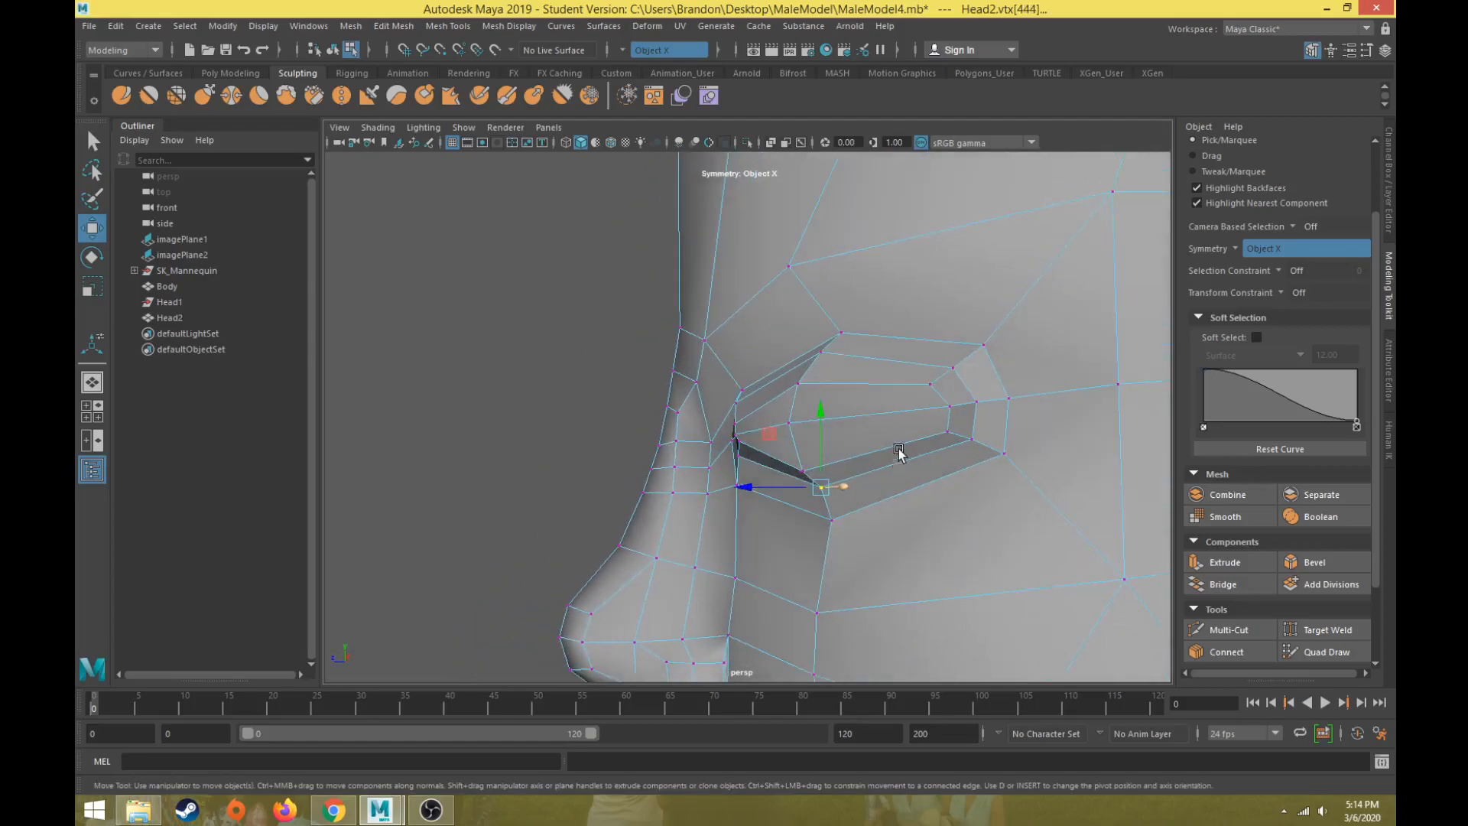
alt+middle_drag(917, 455, 760, 458)
alt+drag(760, 459, 842, 471)
alt+middle_drag(842, 472, 660, 441)
alt+drag(802, 473, 725, 490)
scroll(754, 526, up, 4)
click(798, 572)
middle_drag(797, 642, 811, 597)
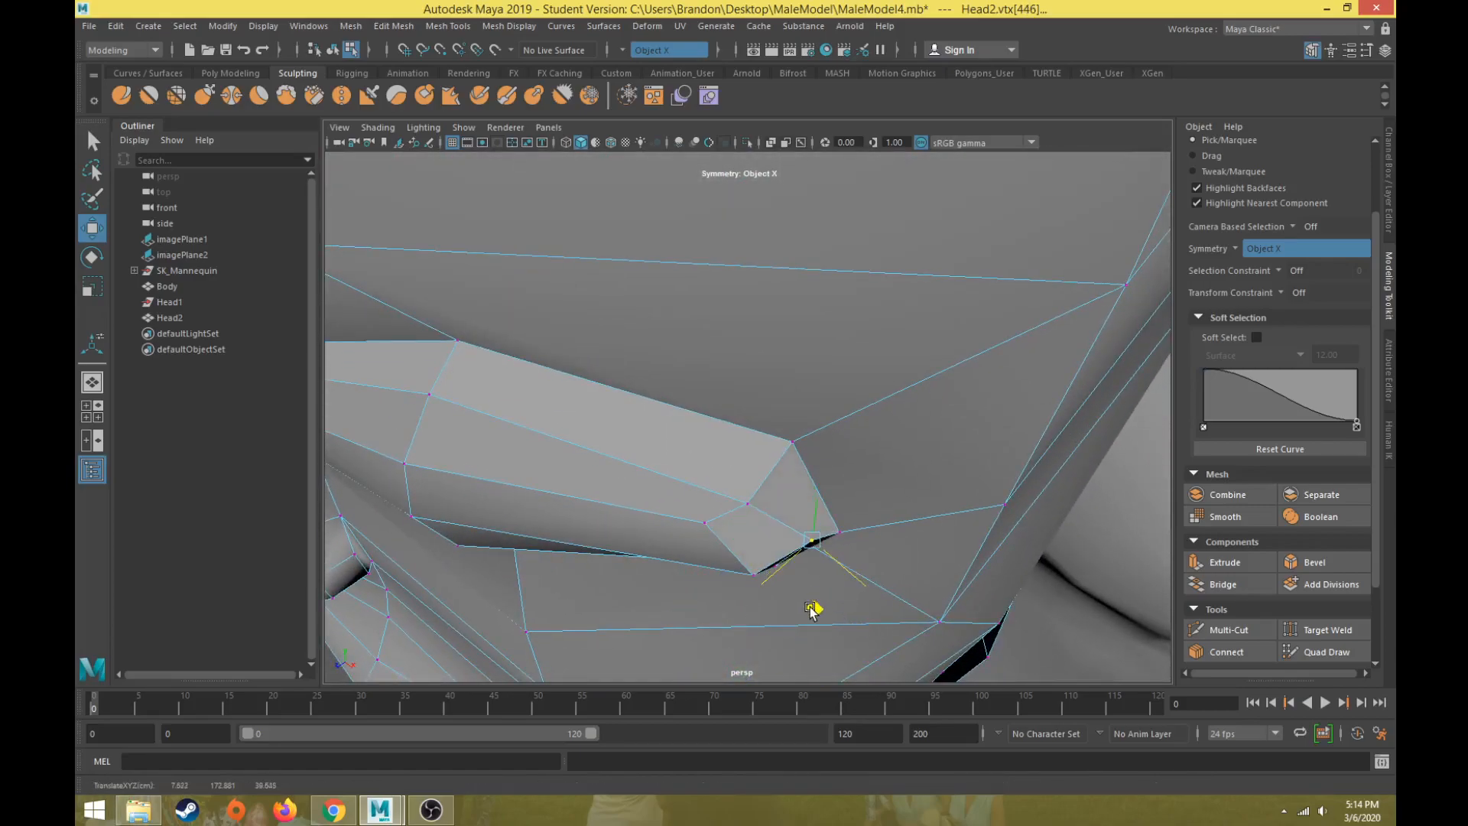
click(757, 575)
drag(752, 645, 780, 617)
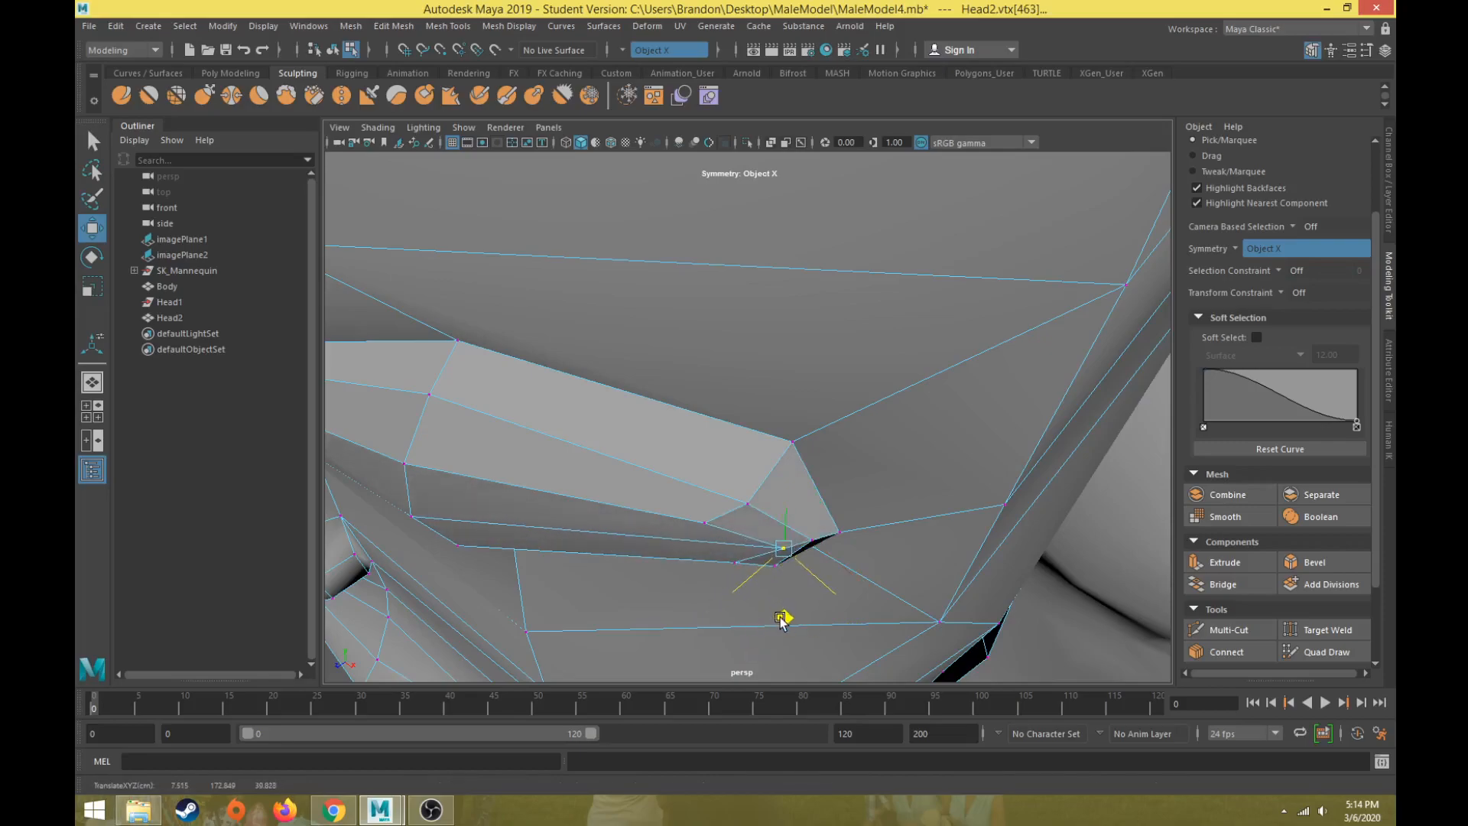
- Reposition the upper and outermost vertices of the inner recessed ring at the outer corner of the eye
click(754, 507)
drag(748, 566, 780, 438)
drag(801, 201, 801, 199)
alt+drag(808, 341, 734, 423)
click(707, 519)
drag(666, 624, 547, 370)
click(570, 367)
click(665, 412)
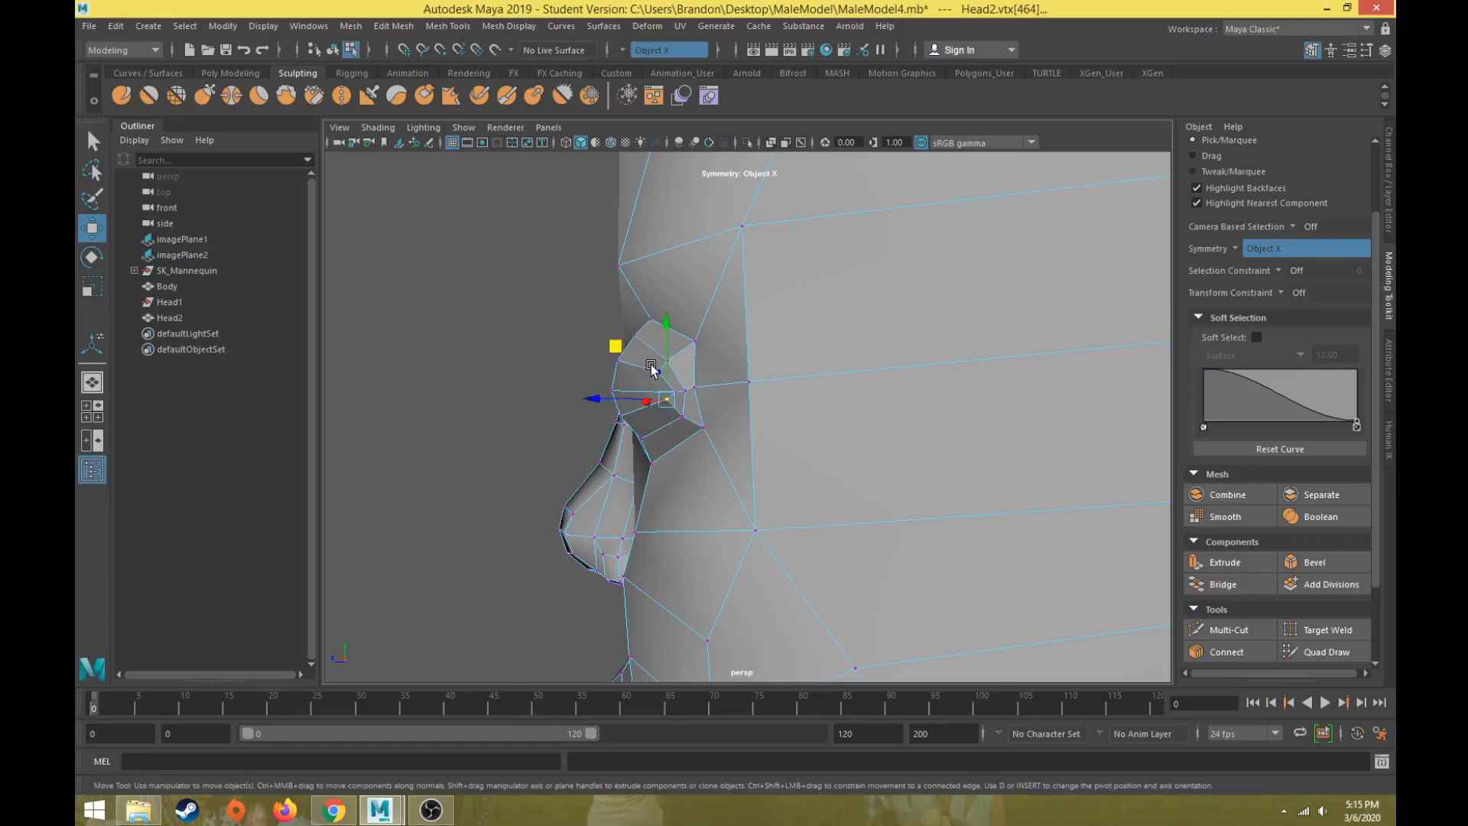
- Select the recessed eye faces, extrude them inward, and resize them
mouse_move(608, 327)
alt+mouse_down()
mouse_move(632, 331)
mouse_move(607, 338)
alt+mouse_up()
right_drag(607, 337, 609, 375)
alt+drag(611, 379, 691, 411)
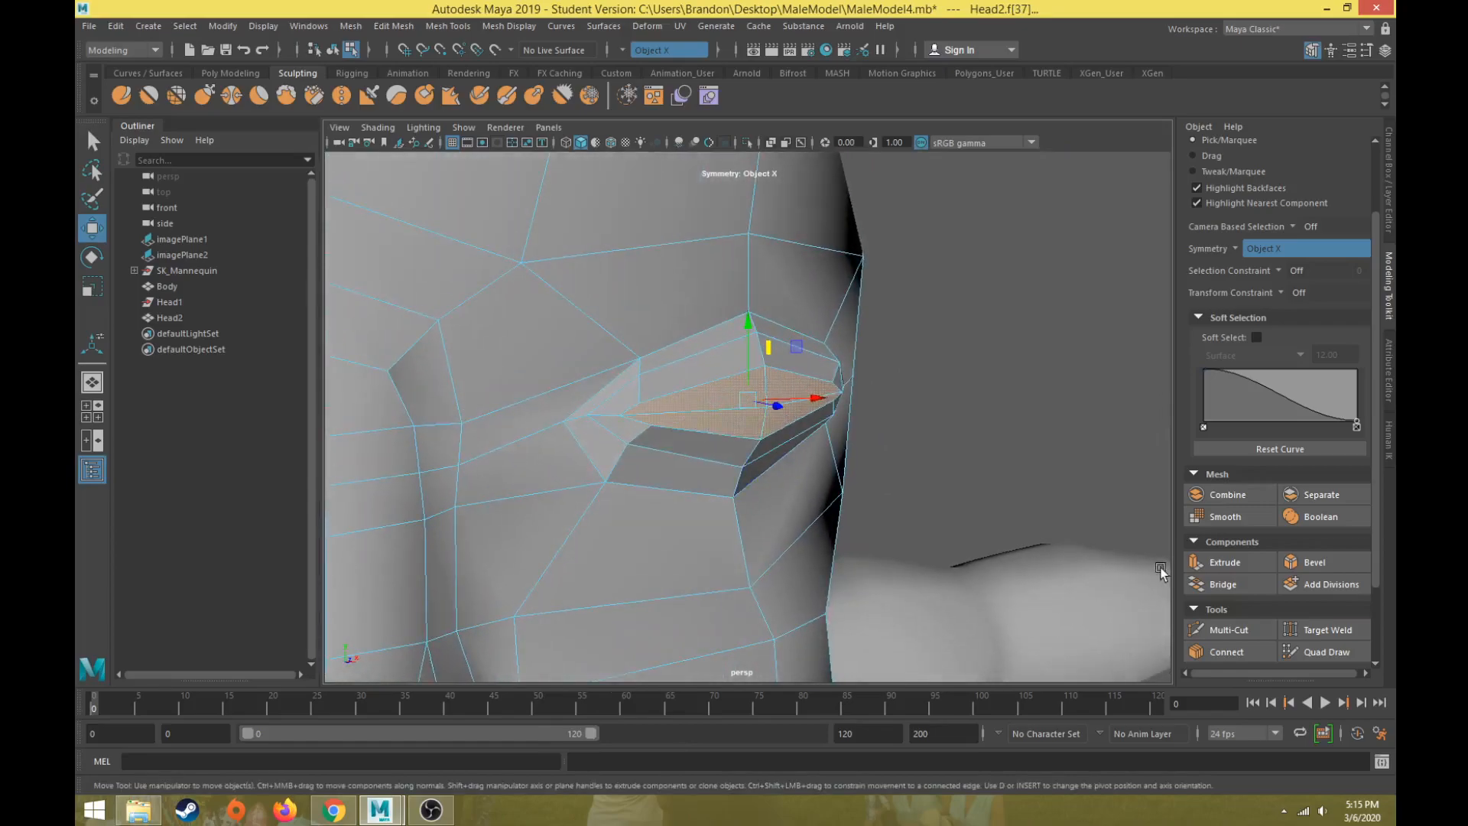
click(1245, 566)
alt+drag(711, 520, 563, 455)
key(w)
alt+middle_drag(564, 455, 741, 503)
key(r)
drag(765, 451, 813, 404)
key(w)
alt+drag(856, 460, 897, 471)
- Extrude the eye faces again deeper into the head and enlarge them vertically
click(1235, 564)
alt+drag(944, 546, 915, 288)
key(w)
key(r)
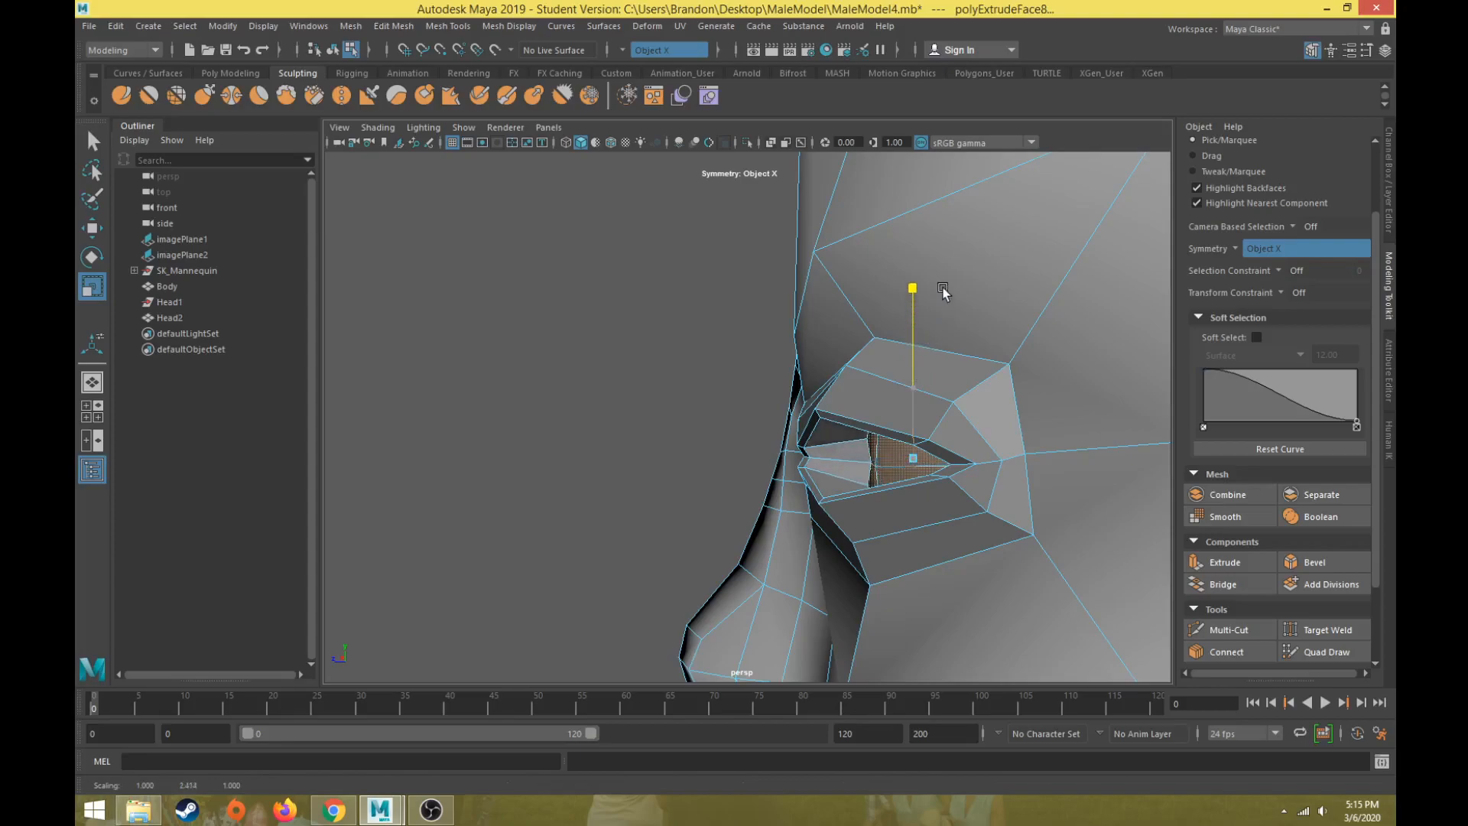
key(w)
alt+drag(882, 490, 830, 474)
key(r)
drag(820, 416, 831, 423)
alt+drag(833, 423, 887, 397)
drag(793, 443, 593, 393)
- Adjust the height of the extruded eye faces, push them farther back, and switch to wireframe display
key(e)
key(w)
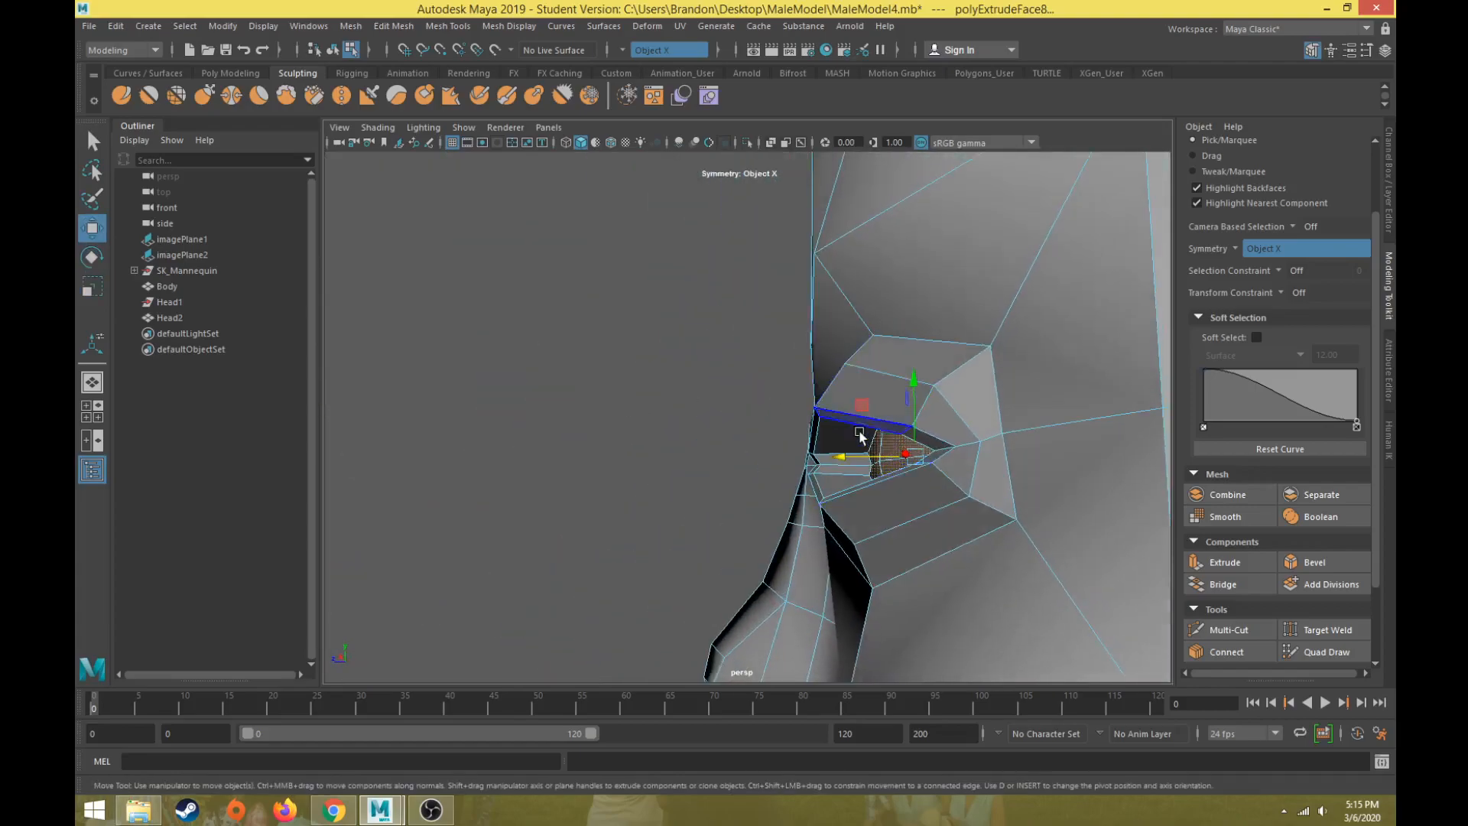
key(r)
drag(914, 379, 915, 382)
key(w)
drag(891, 456, 994, 527)
key(4)
scroll(858, 474, down, 4)
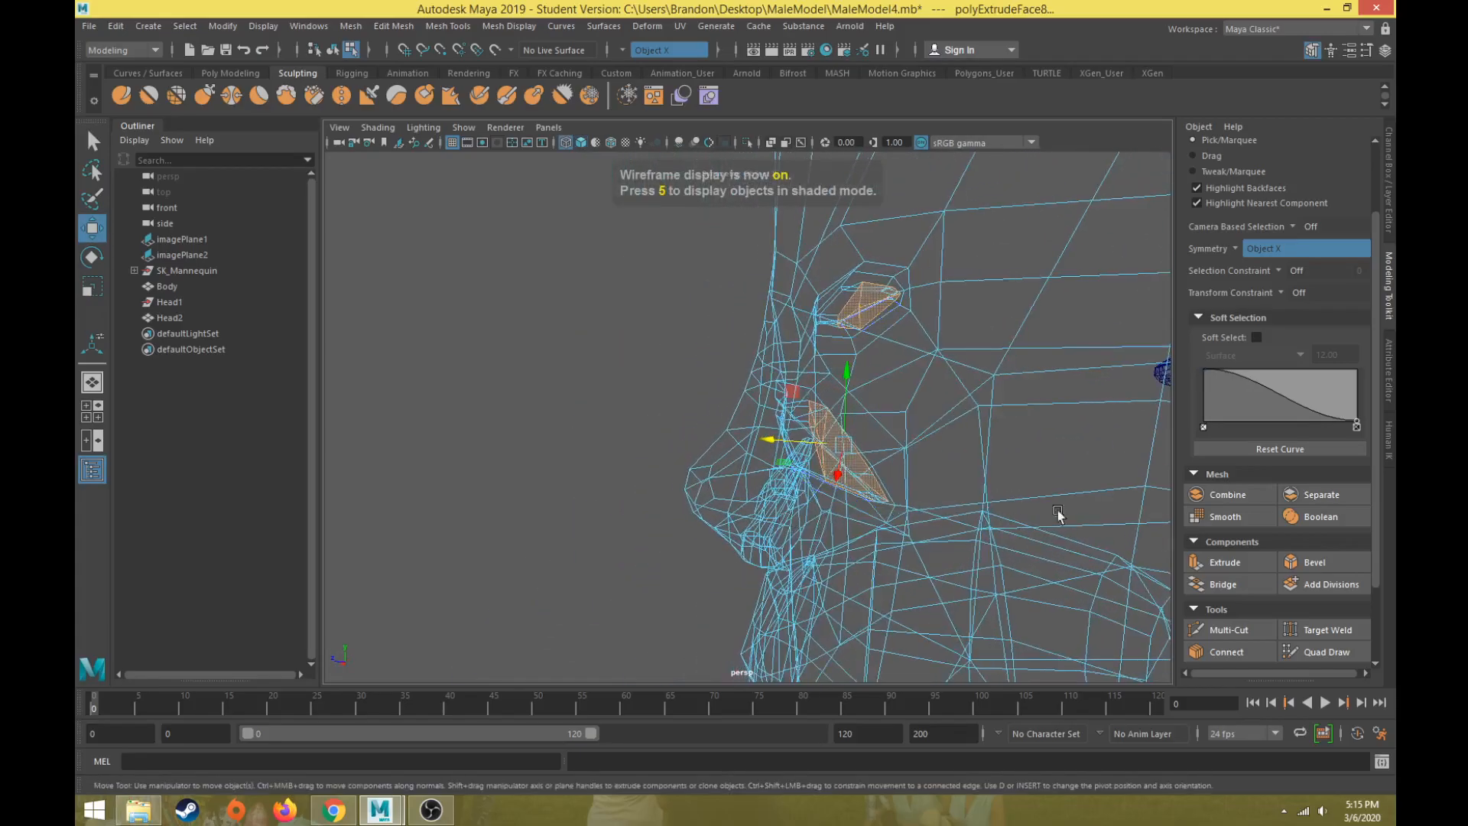
- Extrude the rear eye faces once more, flatten them along the depth axis, and enlarge them vertically
click(1217, 562)
alt+drag(809, 508, 831, 468)
key(w)
key(r)
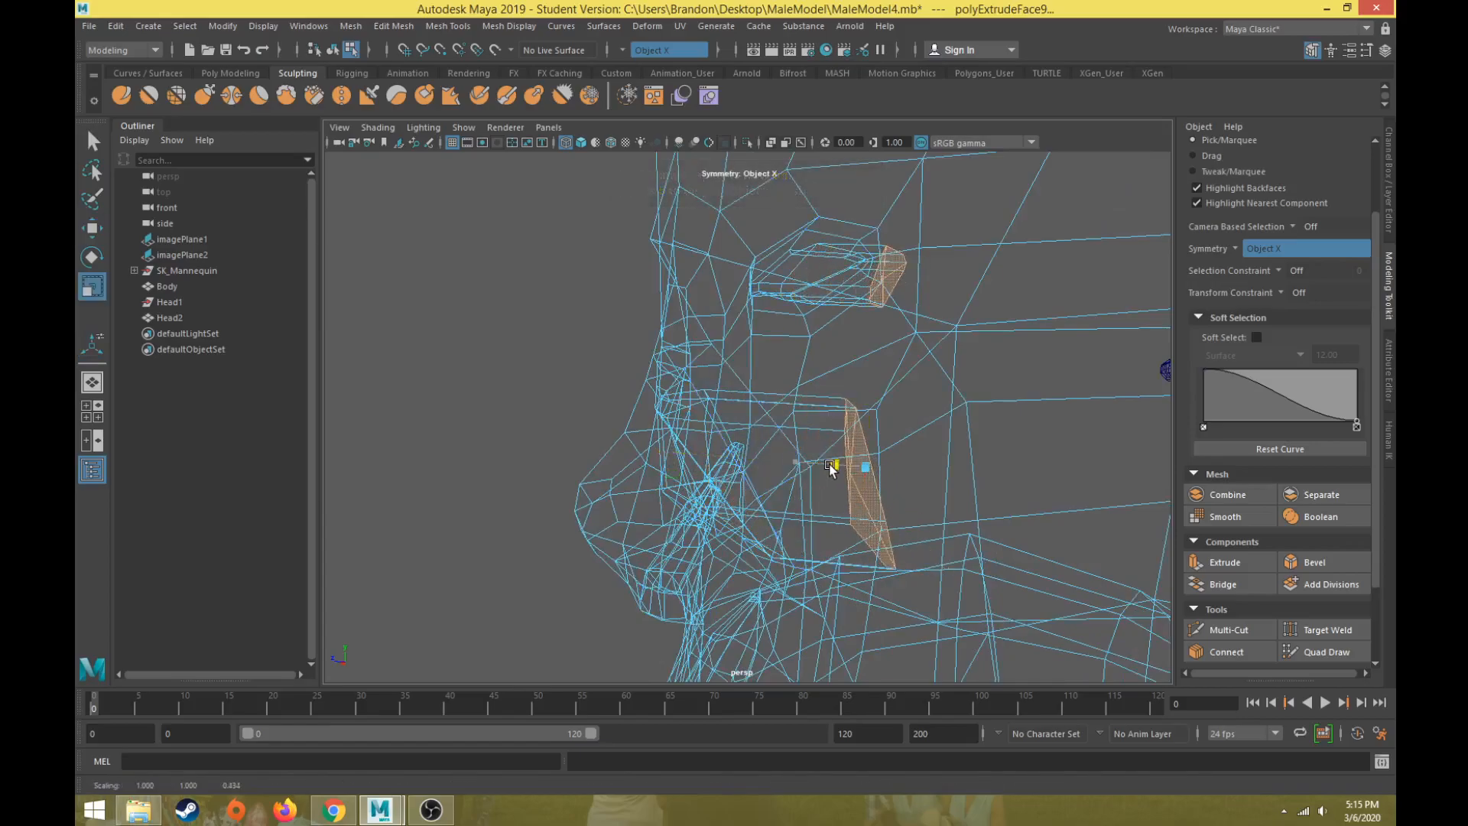
click(864, 467)
drag(870, 401, 874, 346)
- Return to shaded display and spread the rear face's two nose-side vertices up and down to round its outline
alt+drag(813, 410, 626, 419)
right_drag(622, 376, 548, 378)
key(5)
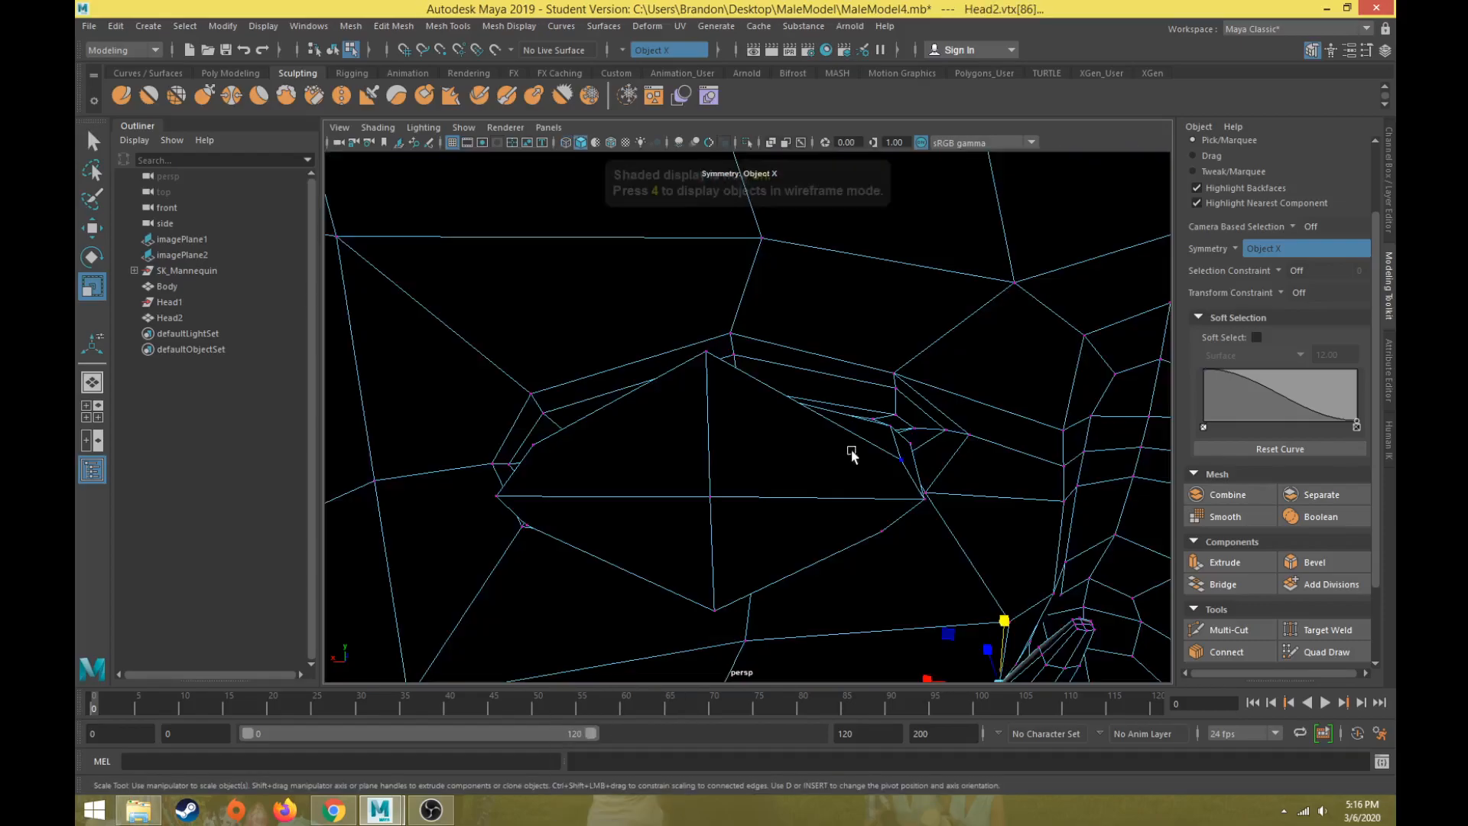
key(w)
click(900, 458)
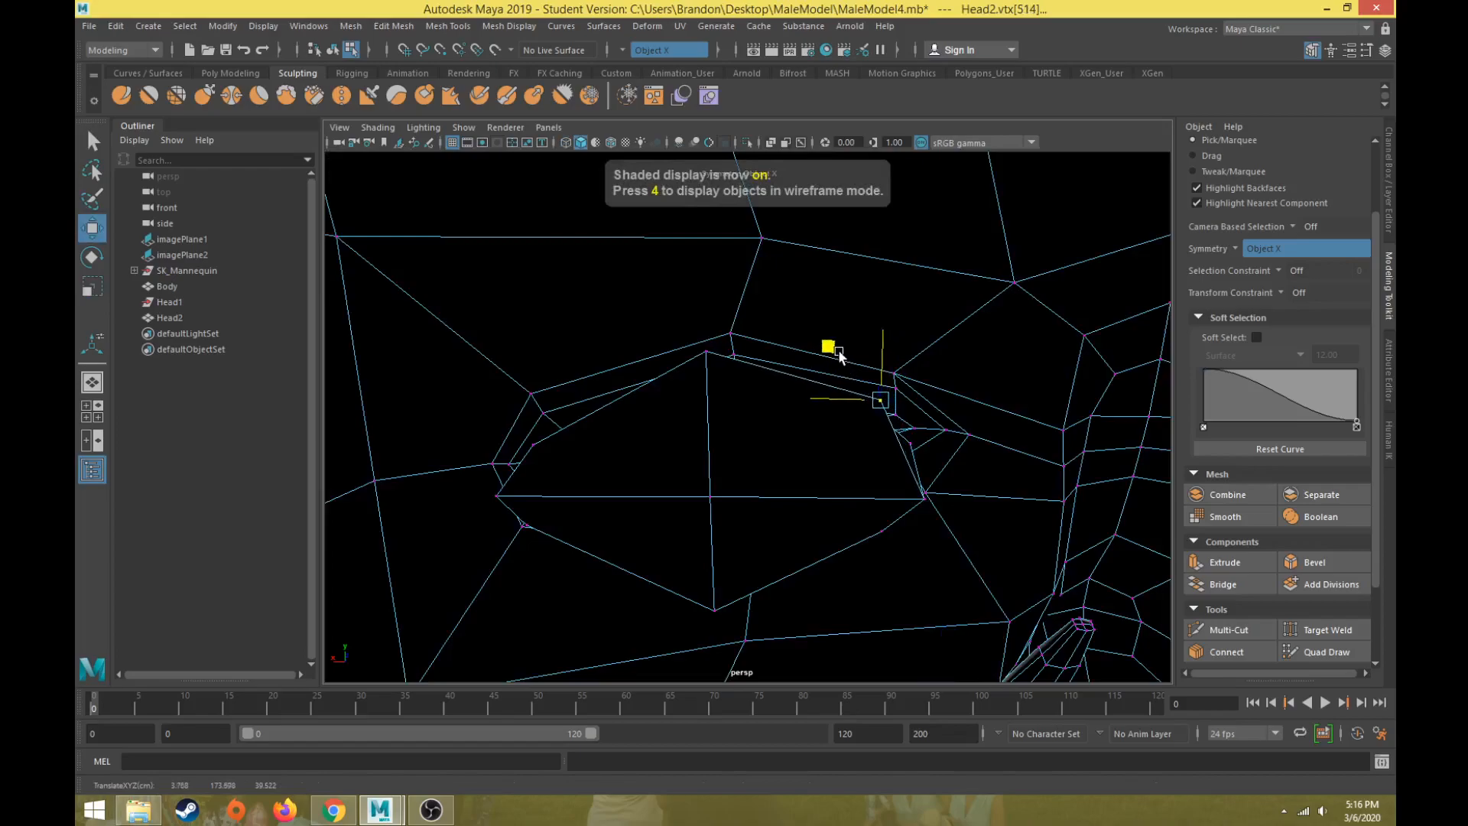
click(880, 531)
drag(829, 482, 831, 517)
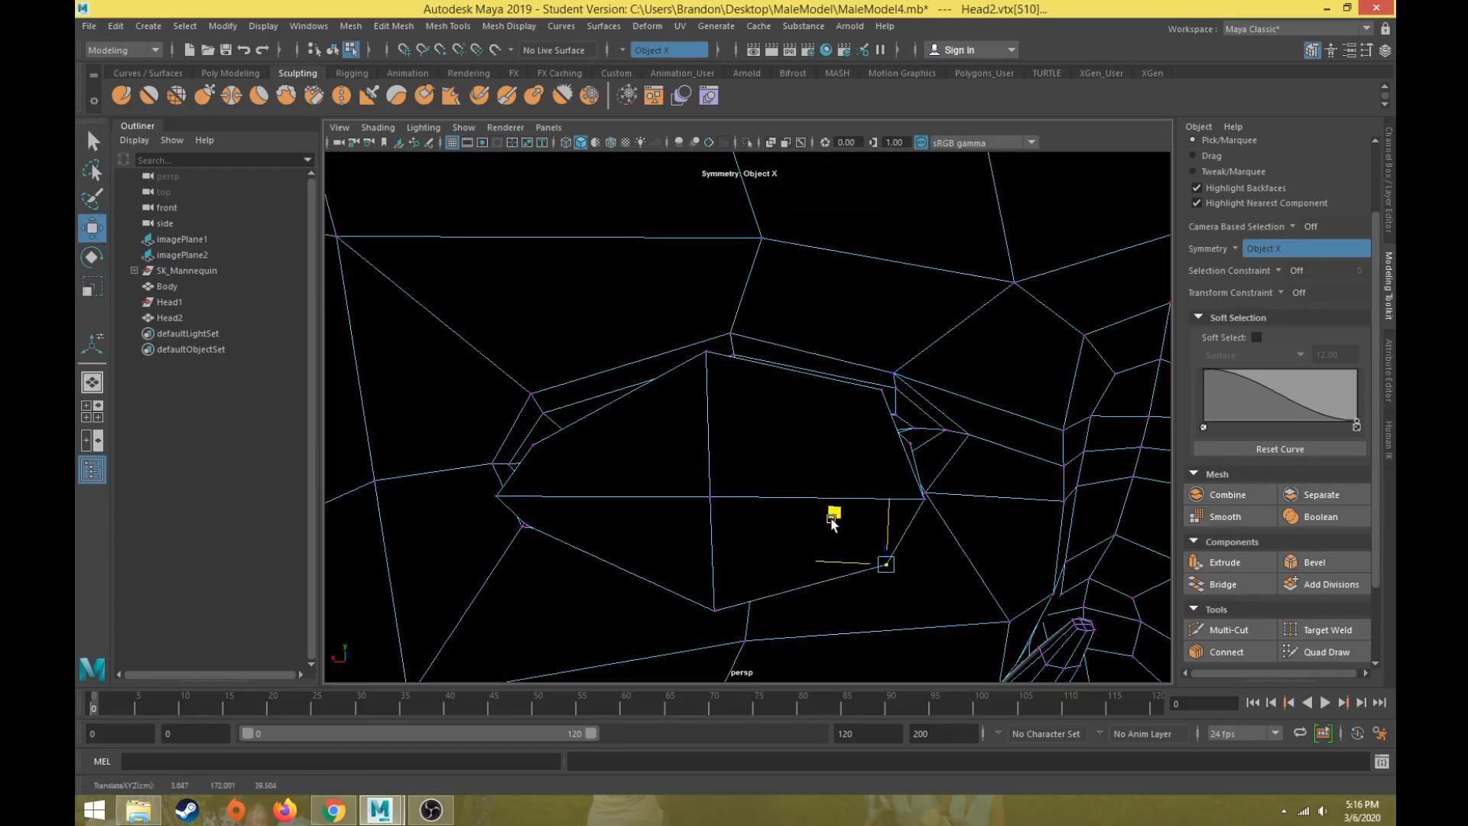
- Move the two vertices on the outer side of the rear eye faces up and down to complete the octagonal outline
click(531, 526)
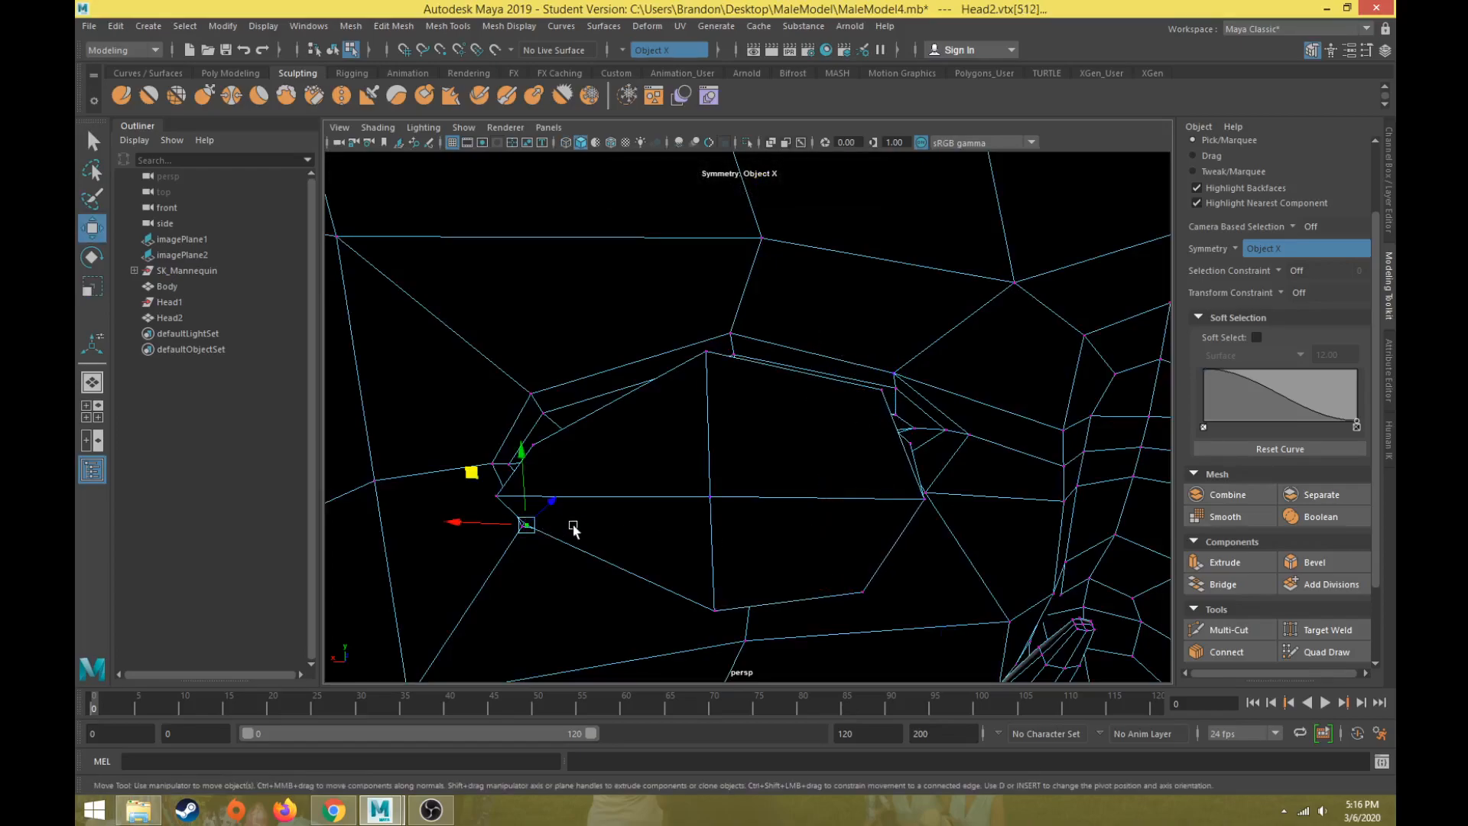
middle_drag(471, 470, 484, 524)
click(532, 442)
drag(482, 387, 504, 360)
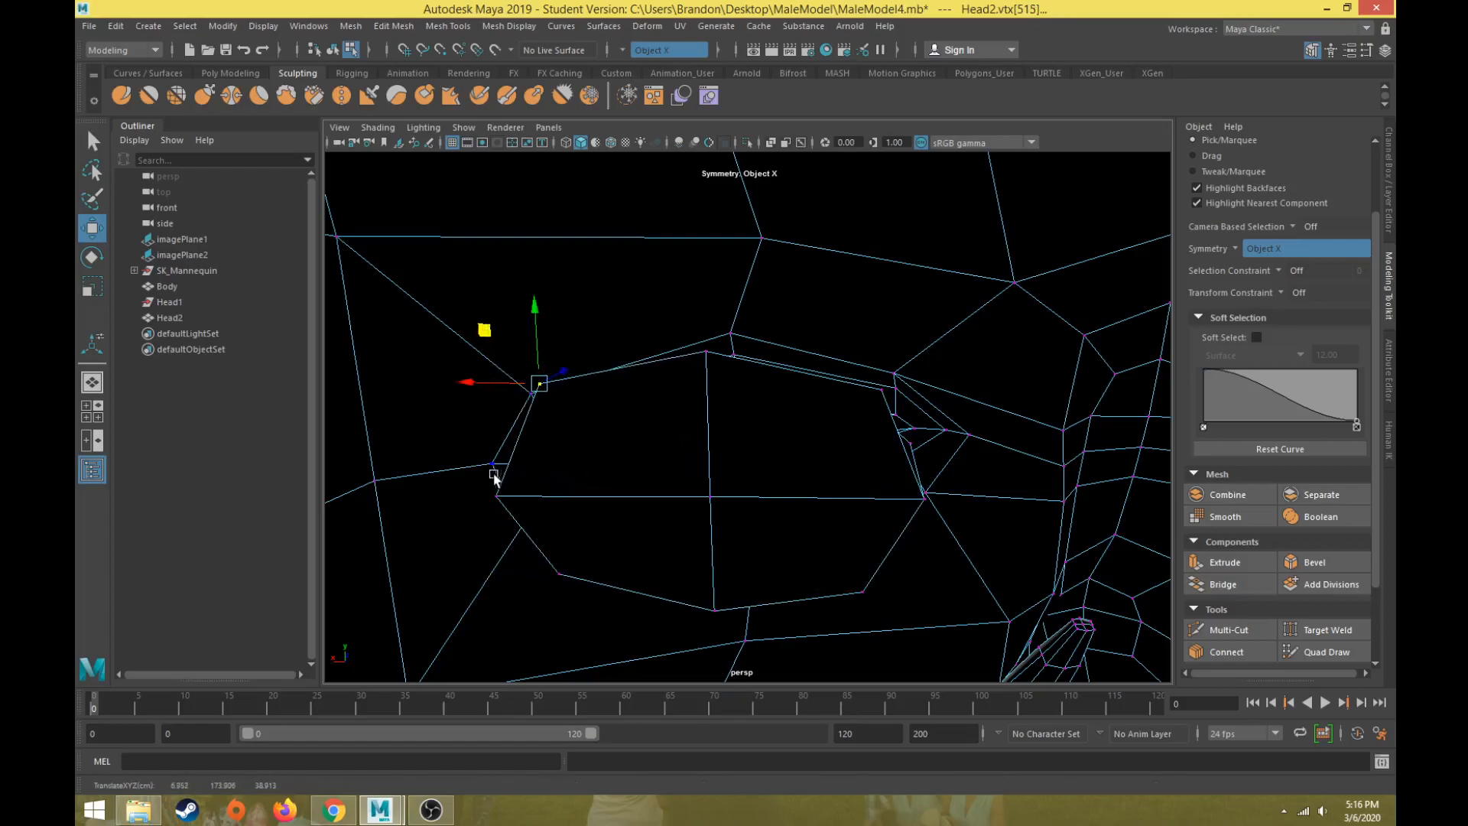
click(555, 572)
drag(507, 518, 507, 531)
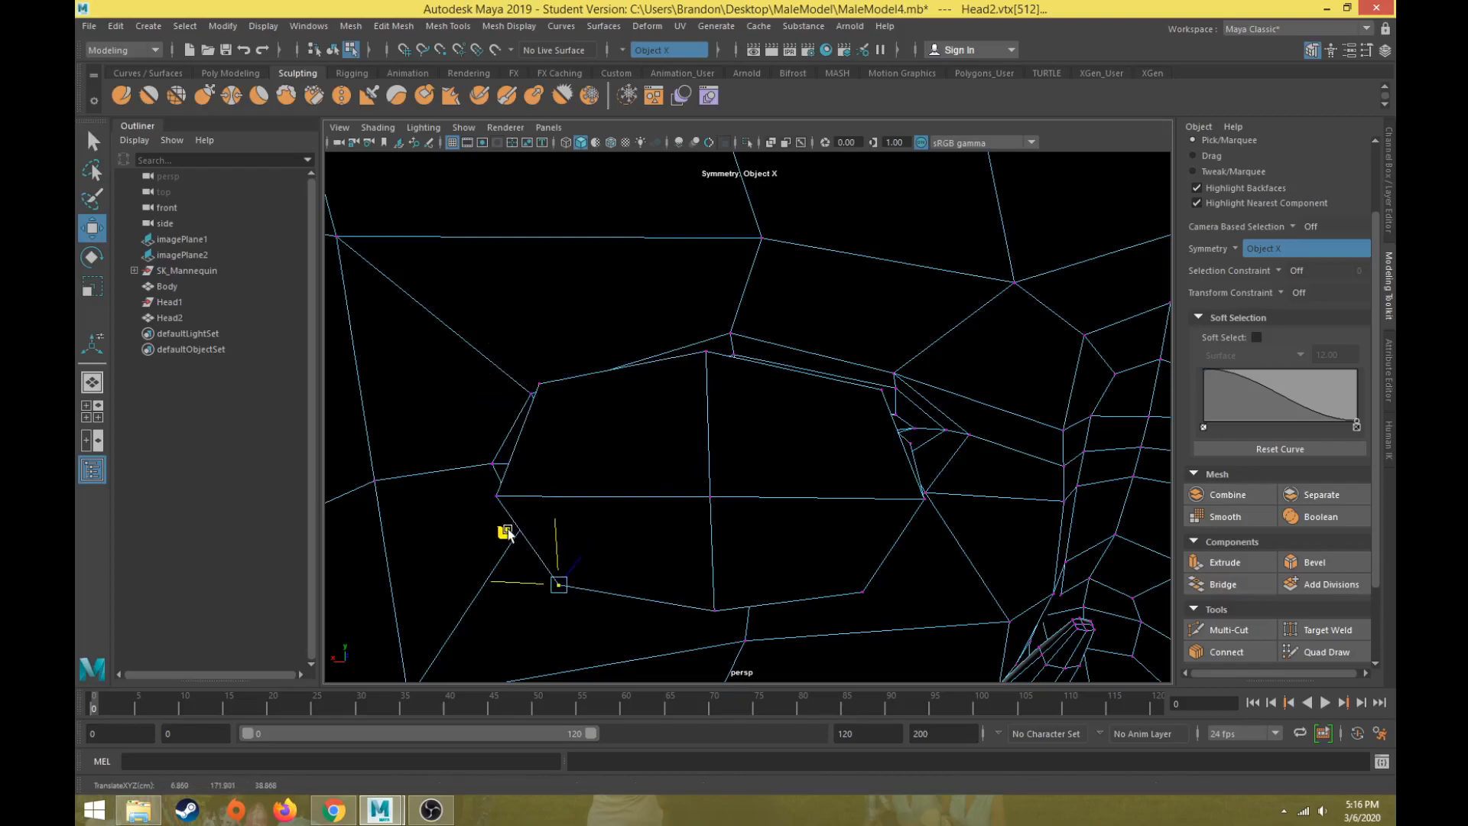
- Select the rear eye faces, scale them taller, and narrow them horizontally
mouse_move(648, 438)
right_down()
mouse_move(649, 454)
mouse_move(649, 424)
right_up()
click(1388, 220)
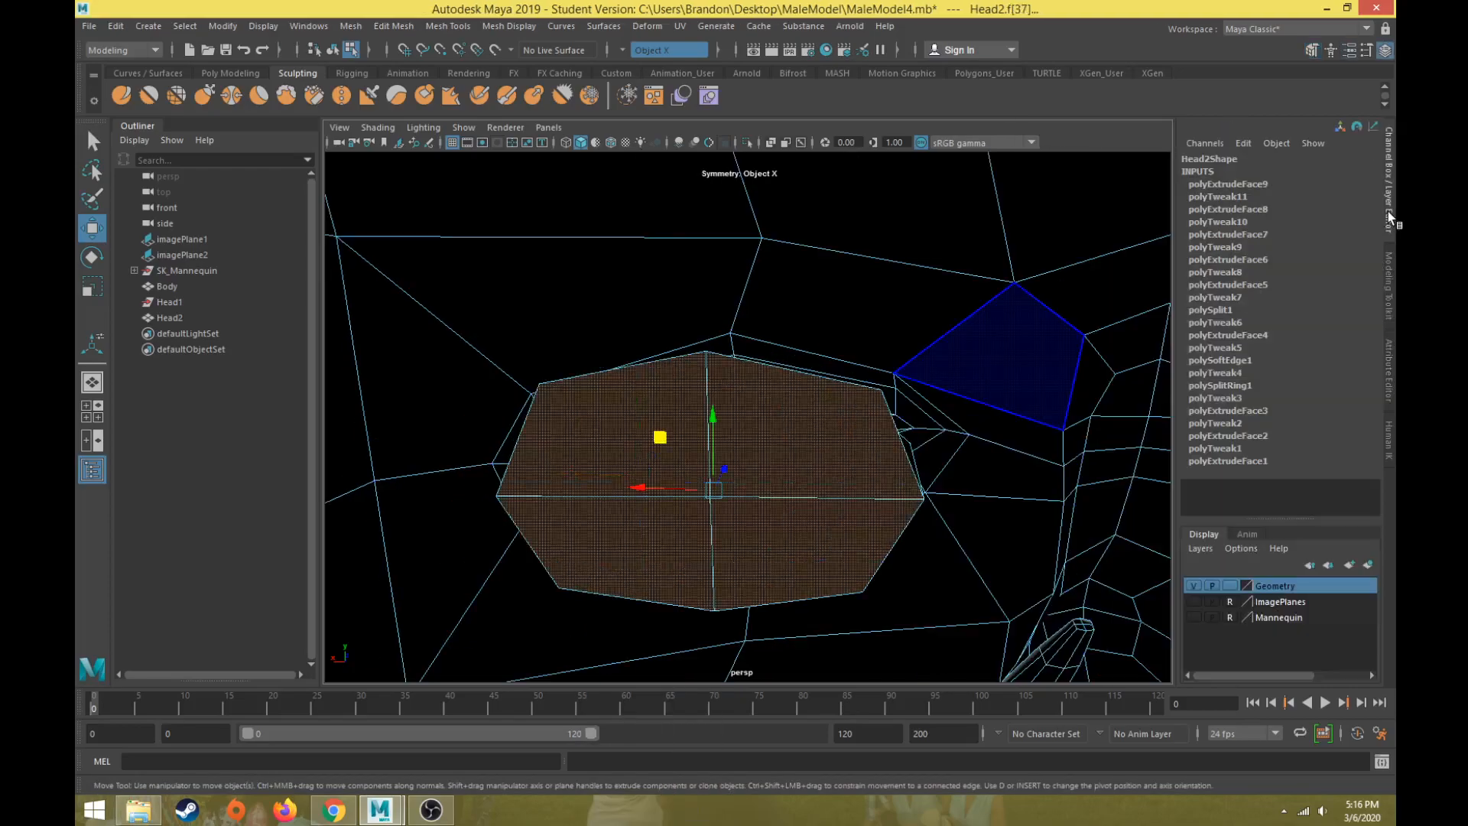
key(r)
drag(713, 417, 729, 390)
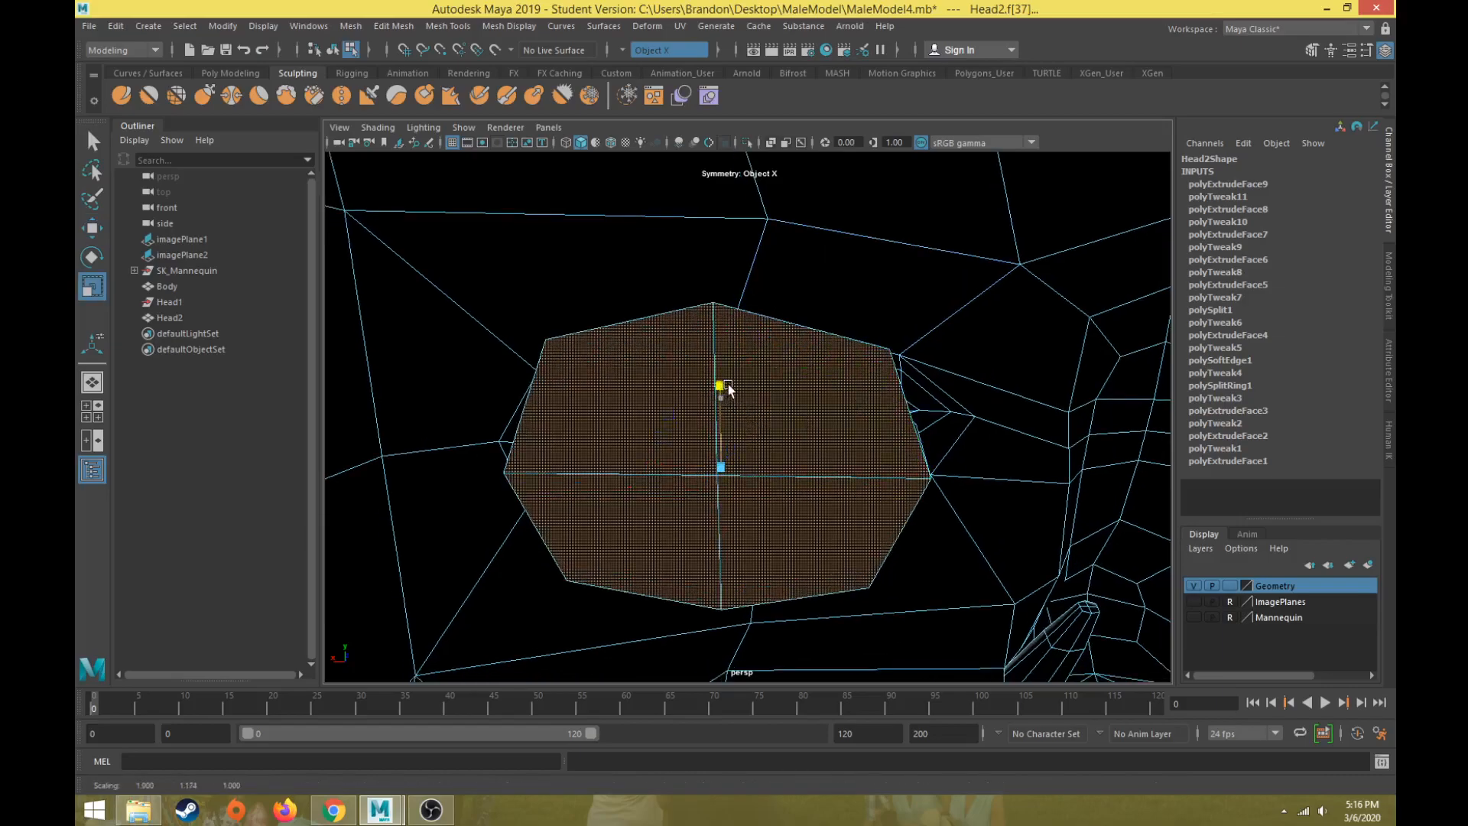
click(1389, 280)
alt+drag(639, 439, 684, 512)
key(w)
key(r)
key(t)
key(r)
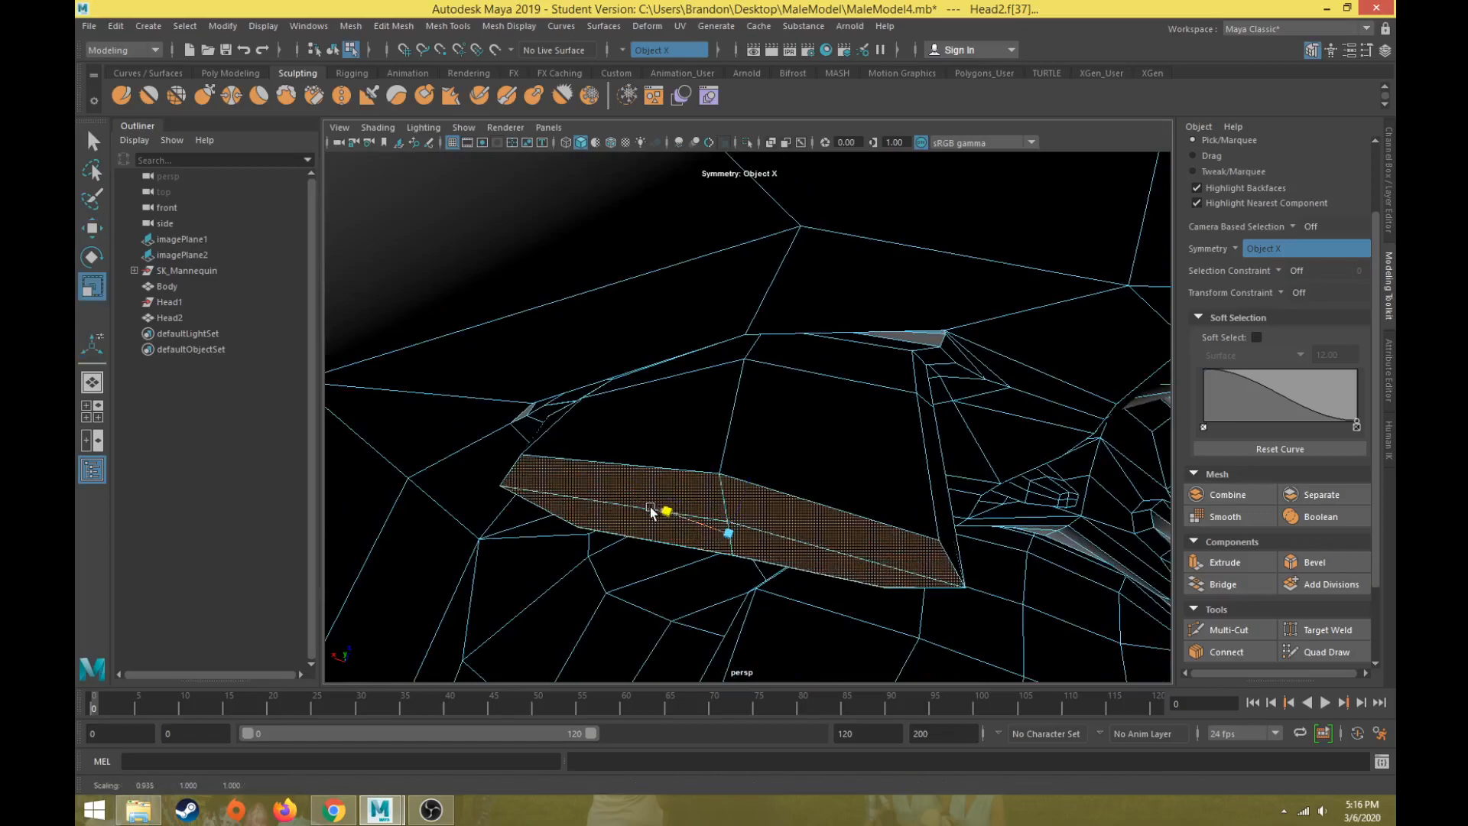
- Extrude the octagonal rear eye faces again and resize the new faces with the Scale tool
key(space)
alt+drag(637, 529, 685, 497)
key(space)
mouse_move(727, 357)
alt+mouse_down()
mouse_move(745, 370)
mouse_move(841, 321)
mouse_move(891, 328)
mouse_move(868, 347)
mouse_move(931, 437)
mouse_move(974, 458)
mouse_move(836, 474)
mouse_move(781, 463)
mouse_move(805, 439)
mouse_move(870, 444)
mouse_move(826, 308)
mouse_move(762, 301)
alt+mouse_up()
key(4)
click(1212, 559)
key(w)
key(r)
alt+drag(762, 301, 773, 296)
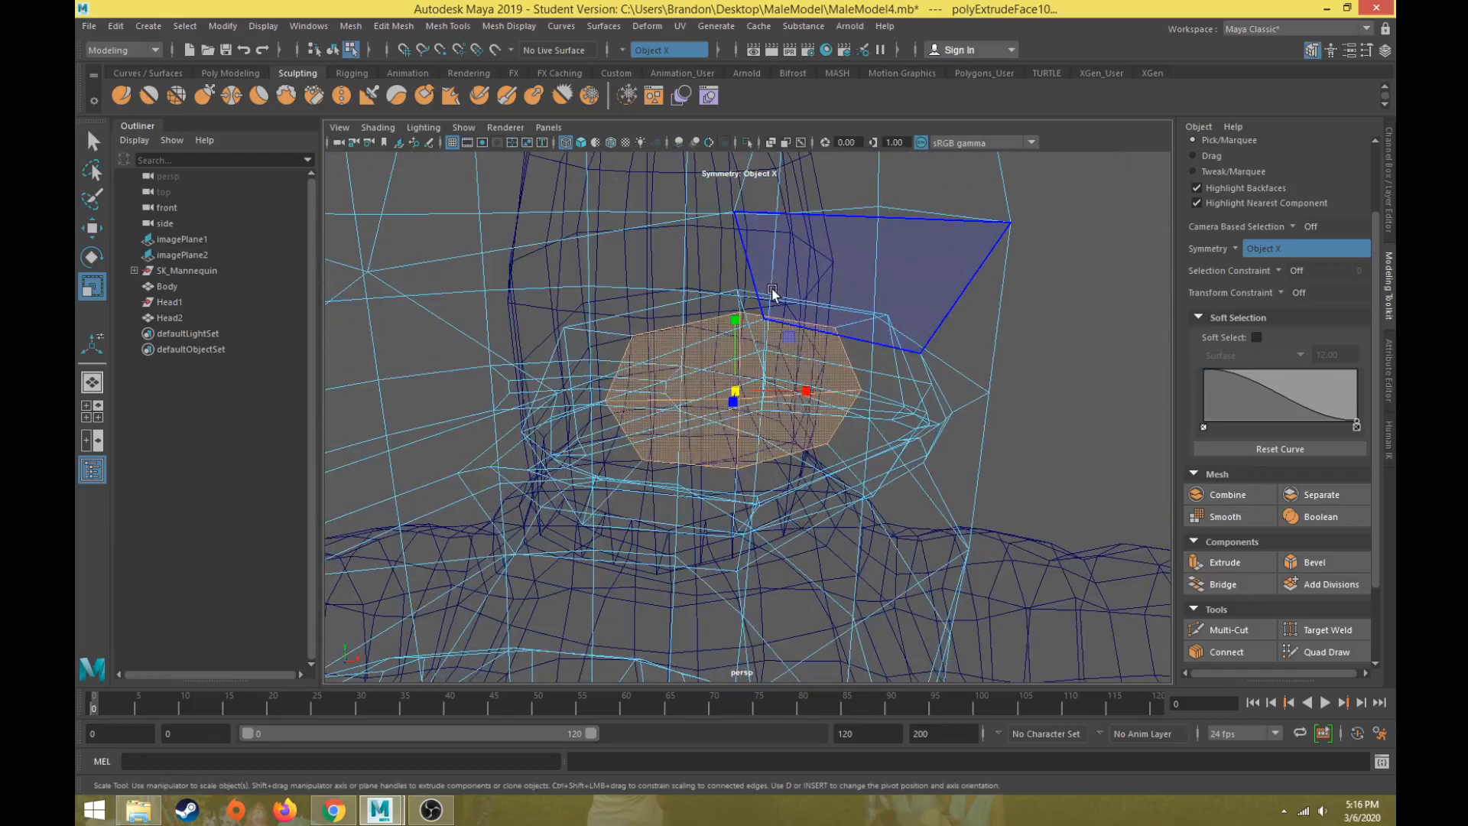
- Examine the finished eye sockets in shaded and wireframe display, return to object mode, and deselect the head
key(5)
mouse_move(745, 351)
alt+mouse_down()
mouse_move(744, 322)
mouse_move(747, 339)
alt+mouse_up()
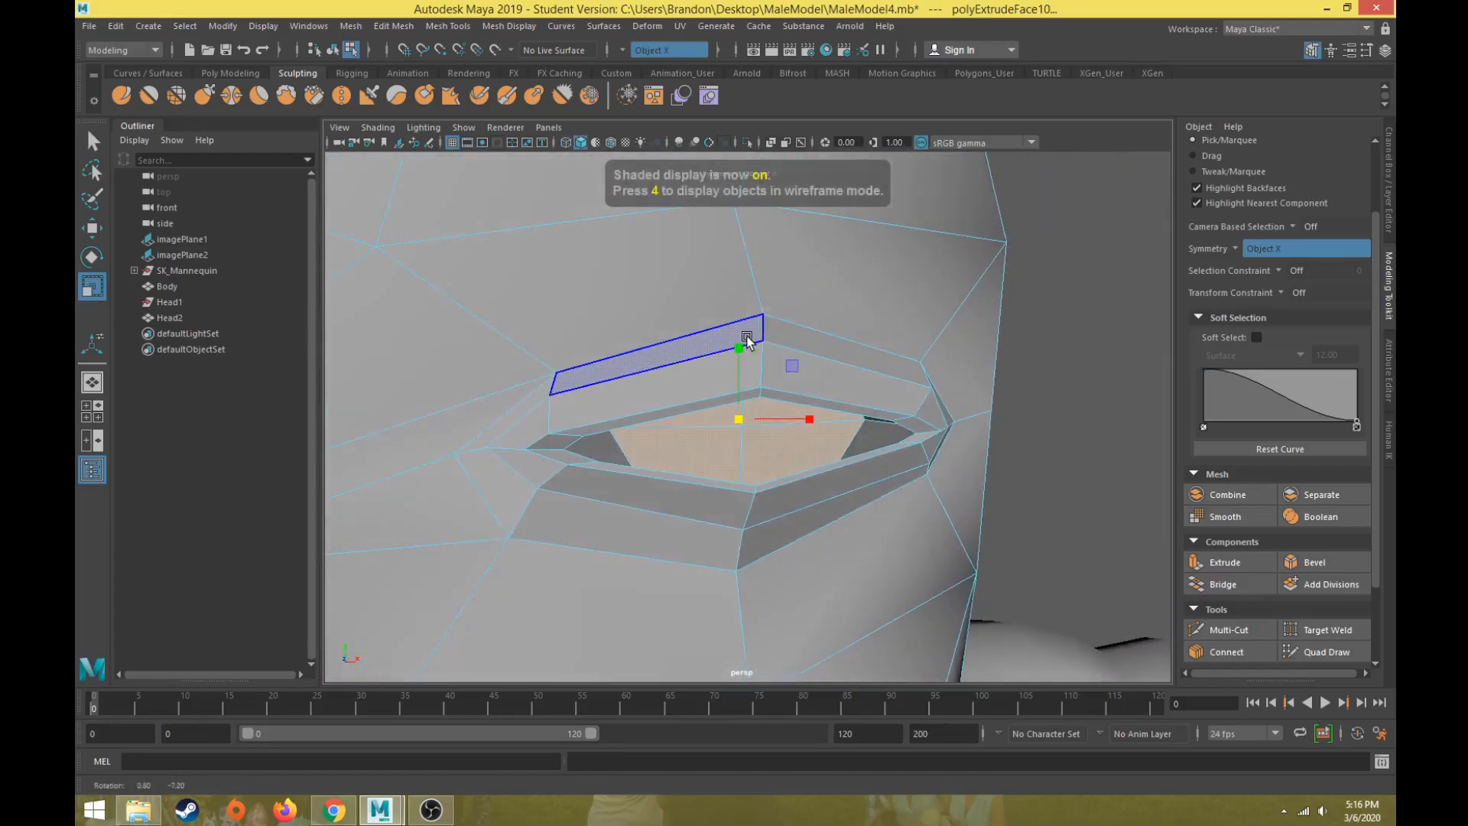
mouse_move(736, 421)
alt+mouse_down()
mouse_move(754, 453)
mouse_move(789, 460)
mouse_move(646, 489)
mouse_move(711, 467)
mouse_move(657, 443)
alt+mouse_up()
key(4)
mouse_move(829, 459)
alt+mouse_down()
mouse_move(786, 449)
mouse_move(822, 451)
mouse_move(796, 518)
mouse_move(993, 515)
mouse_move(989, 529)
alt+mouse_up()
mouse_move(823, 558)
alt+mouse_down()
mouse_move(792, 569)
mouse_move(726, 495)
mouse_move(752, 490)
alt+mouse_up()
key(5)
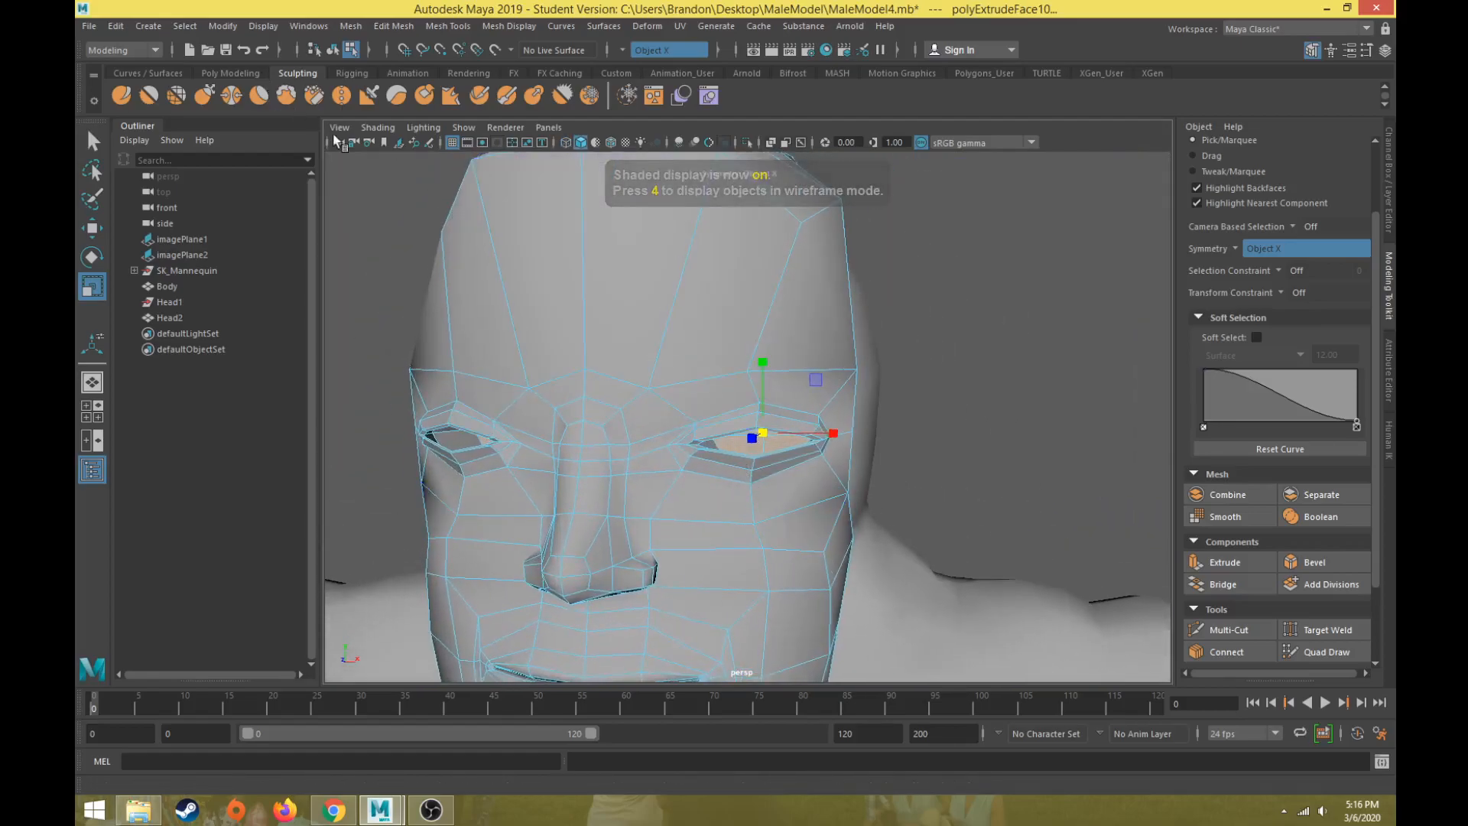
right_drag(629, 324, 696, 302)
scroll(714, 404, down, 6)
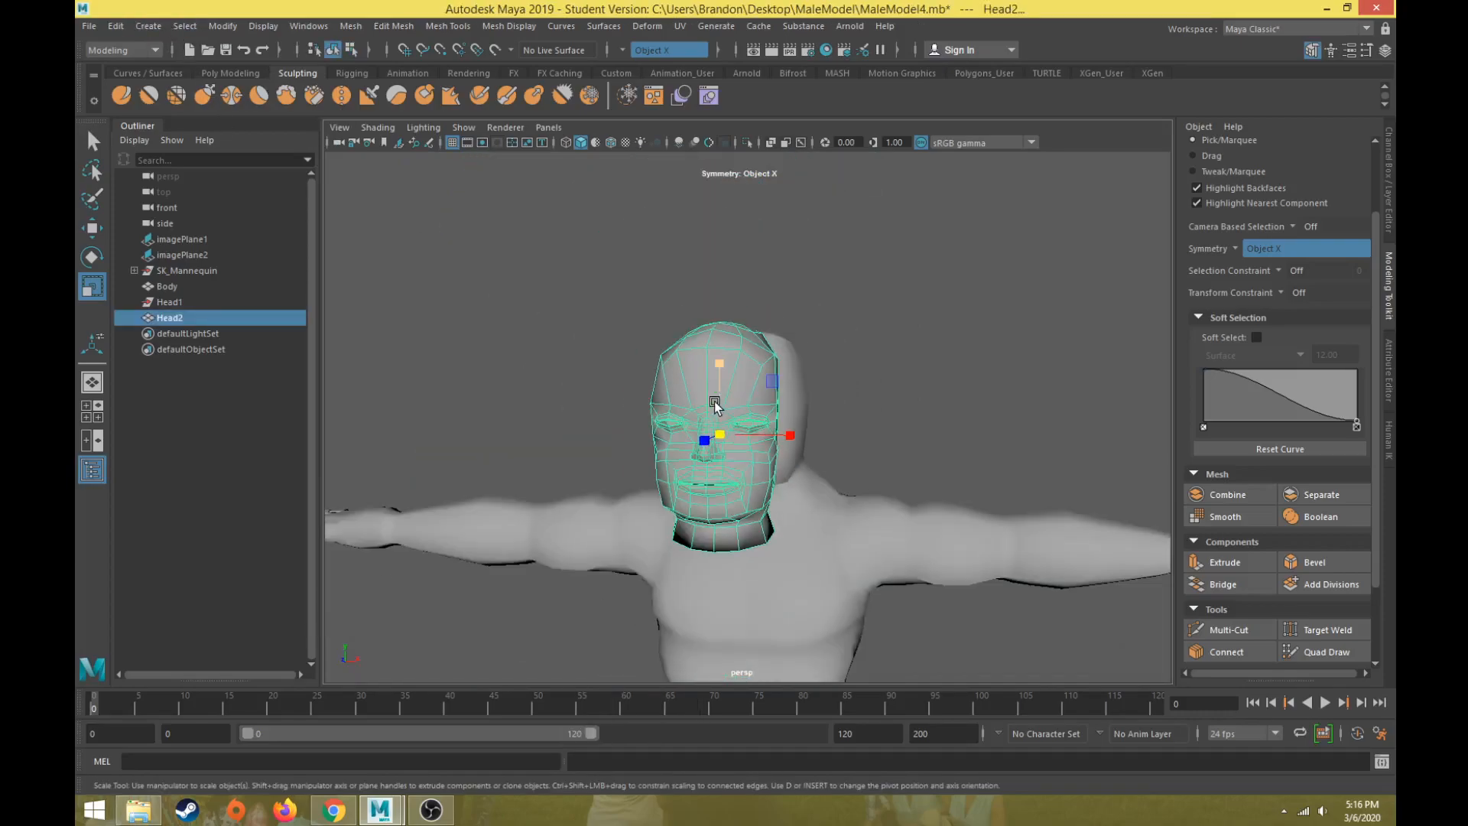
click(913, 323)
scroll(796, 443, up, 4)
alt+drag(797, 442, 680, 350)
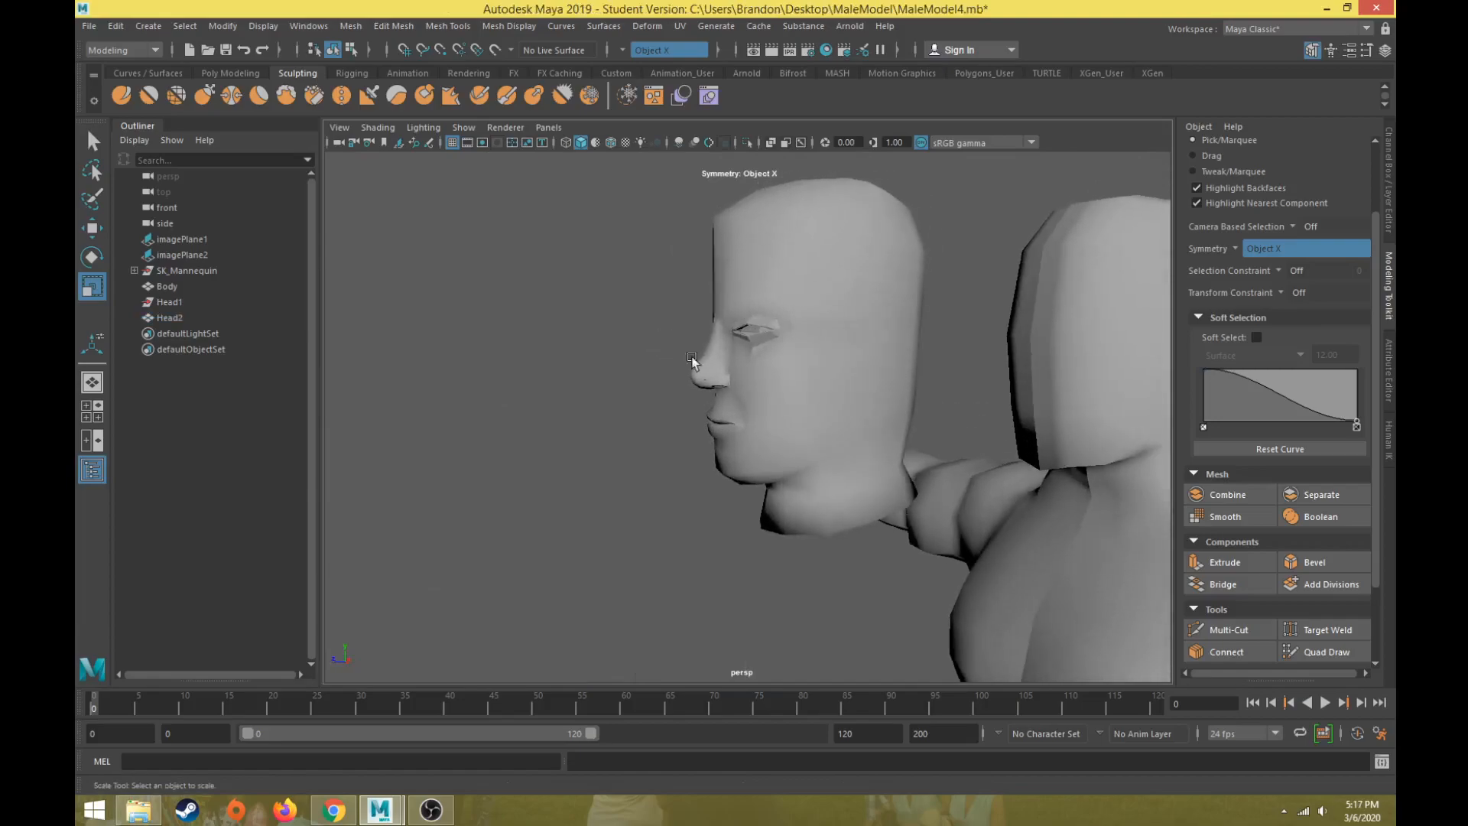
- Create a polygon cube and move it up in front of the head at eye level
click(208, 71)
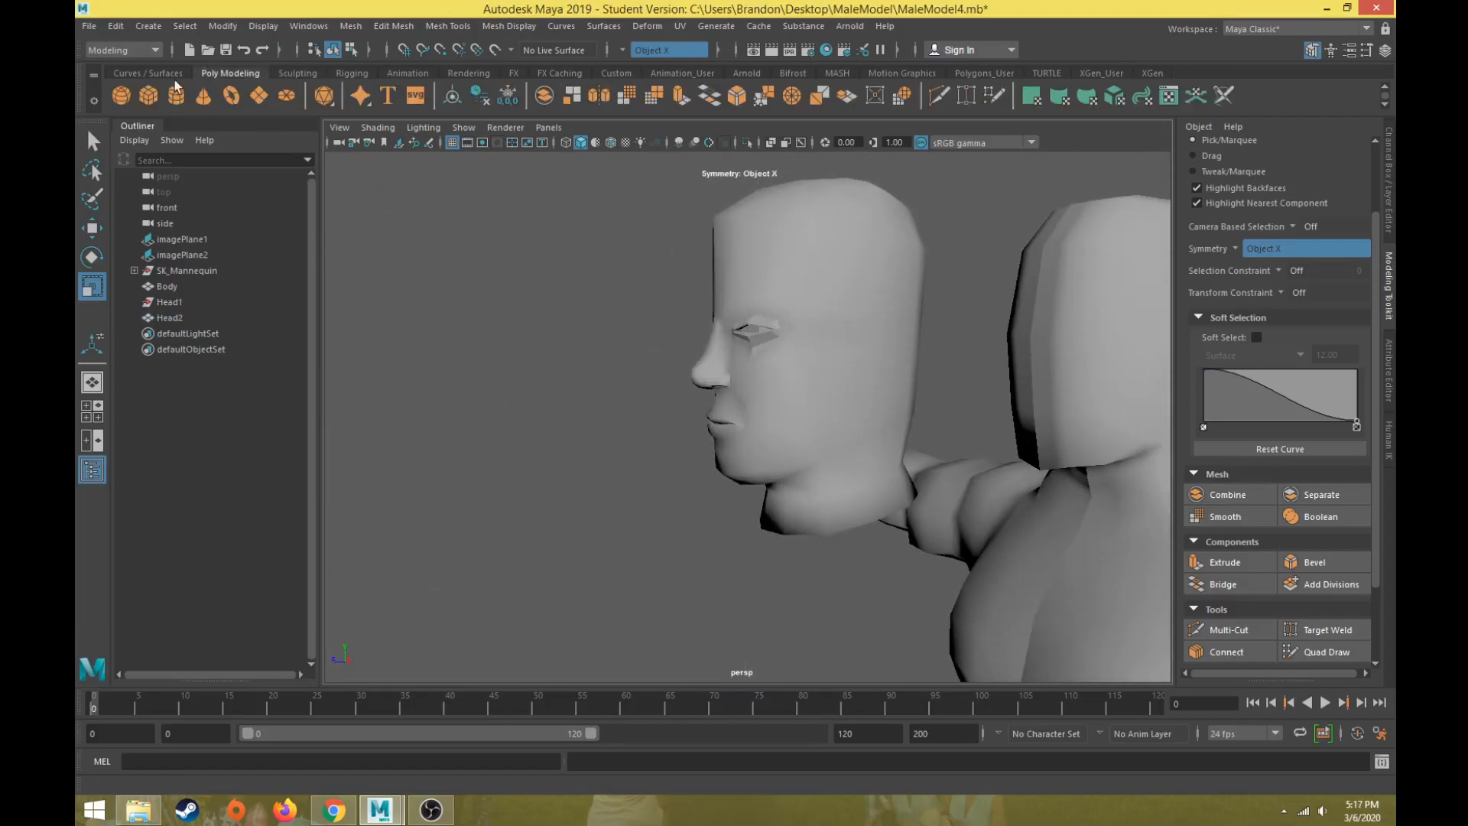
click(142, 96)
scroll(769, 474, down, 10)
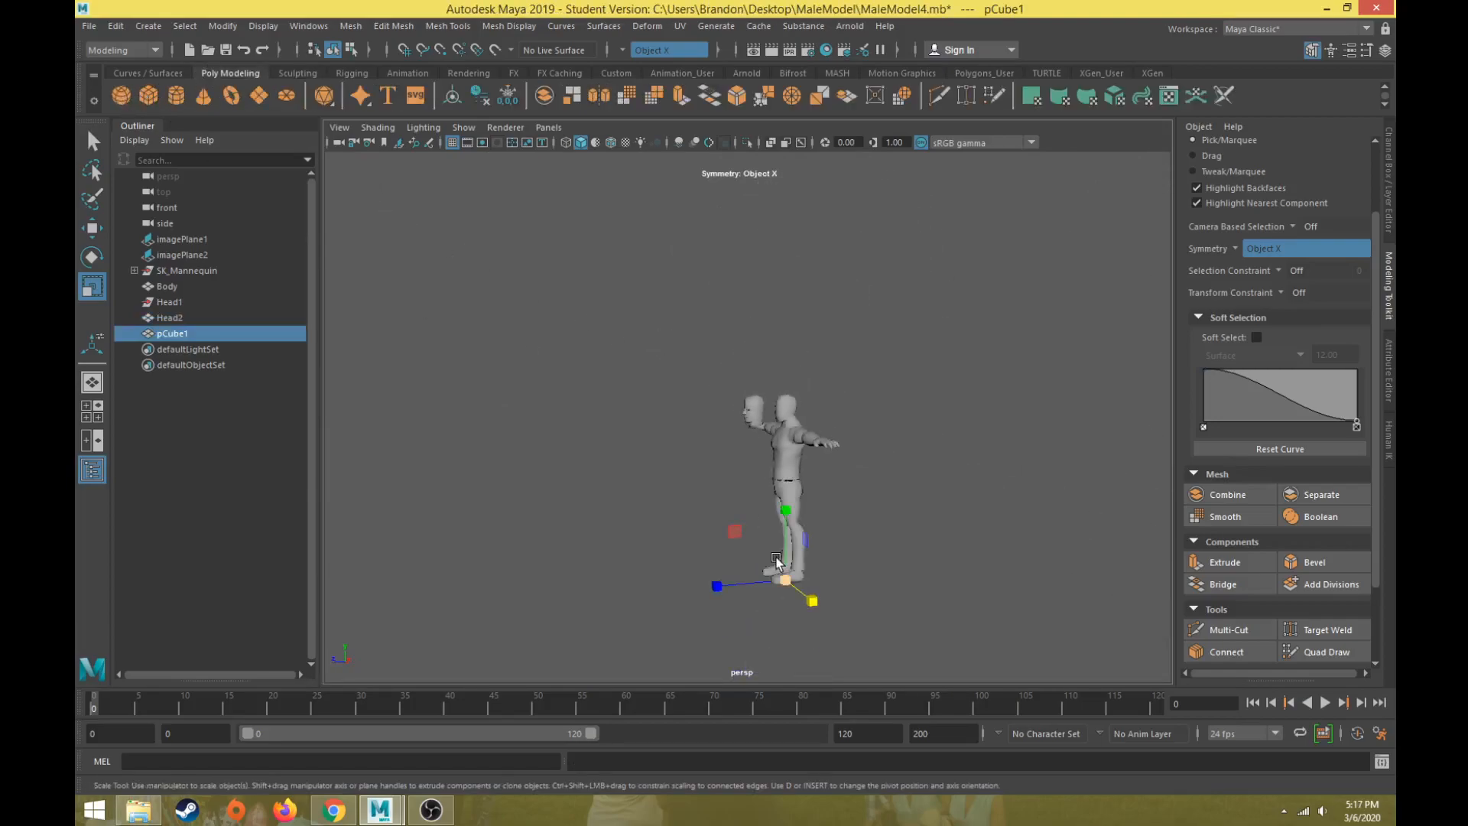
key(w)
drag(734, 534, 748, 406)
key(r)
key(f)
scroll(734, 467, down, 4)
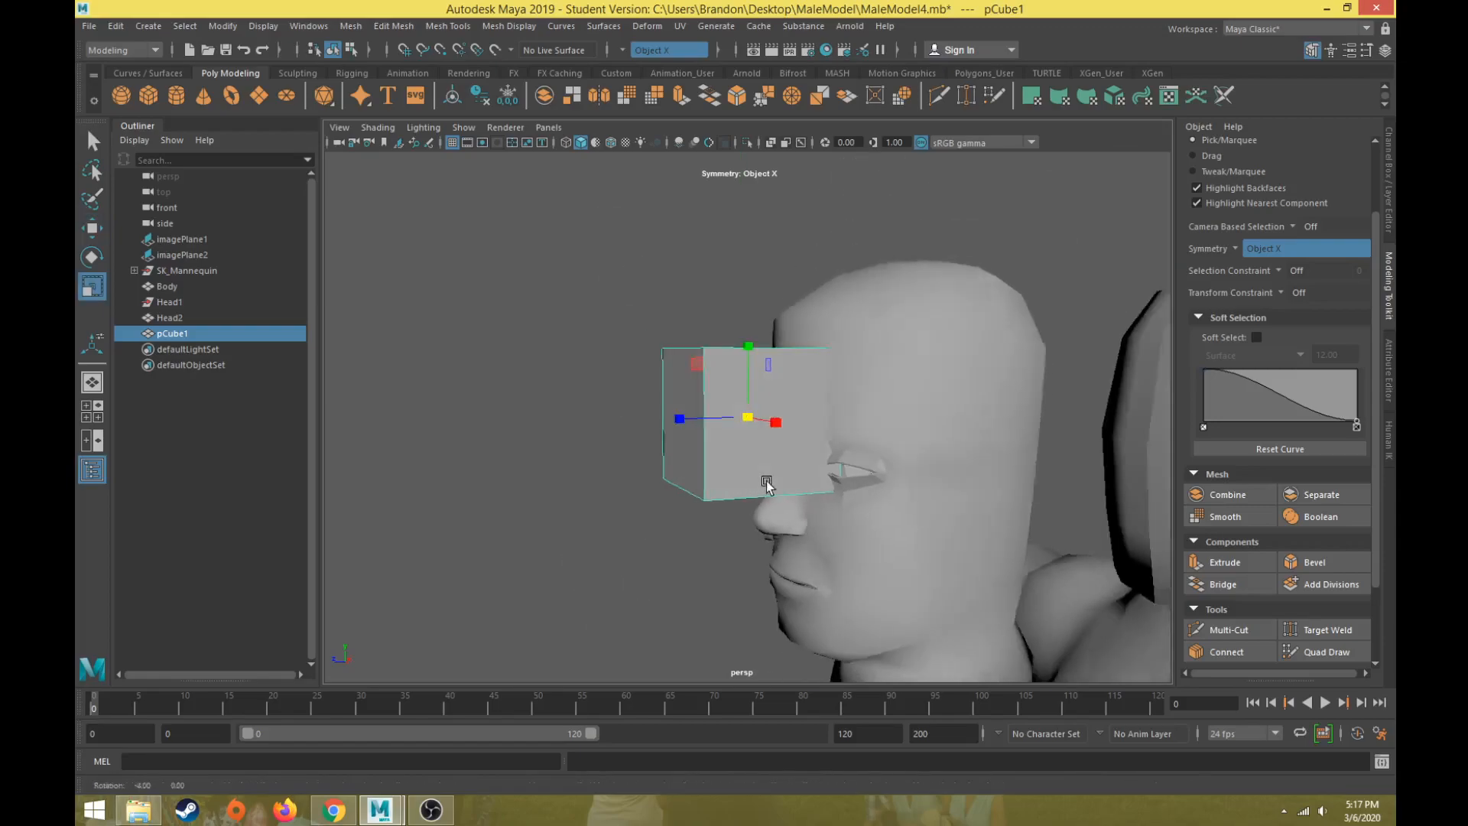
- Smooth the cube and turn on its smooth preview to make a round eyeball
click(1220, 518)
key(3)
alt+drag(1075, 497, 754, 450)
right_drag(750, 376, 823, 352)
click(722, 401)
key(w)
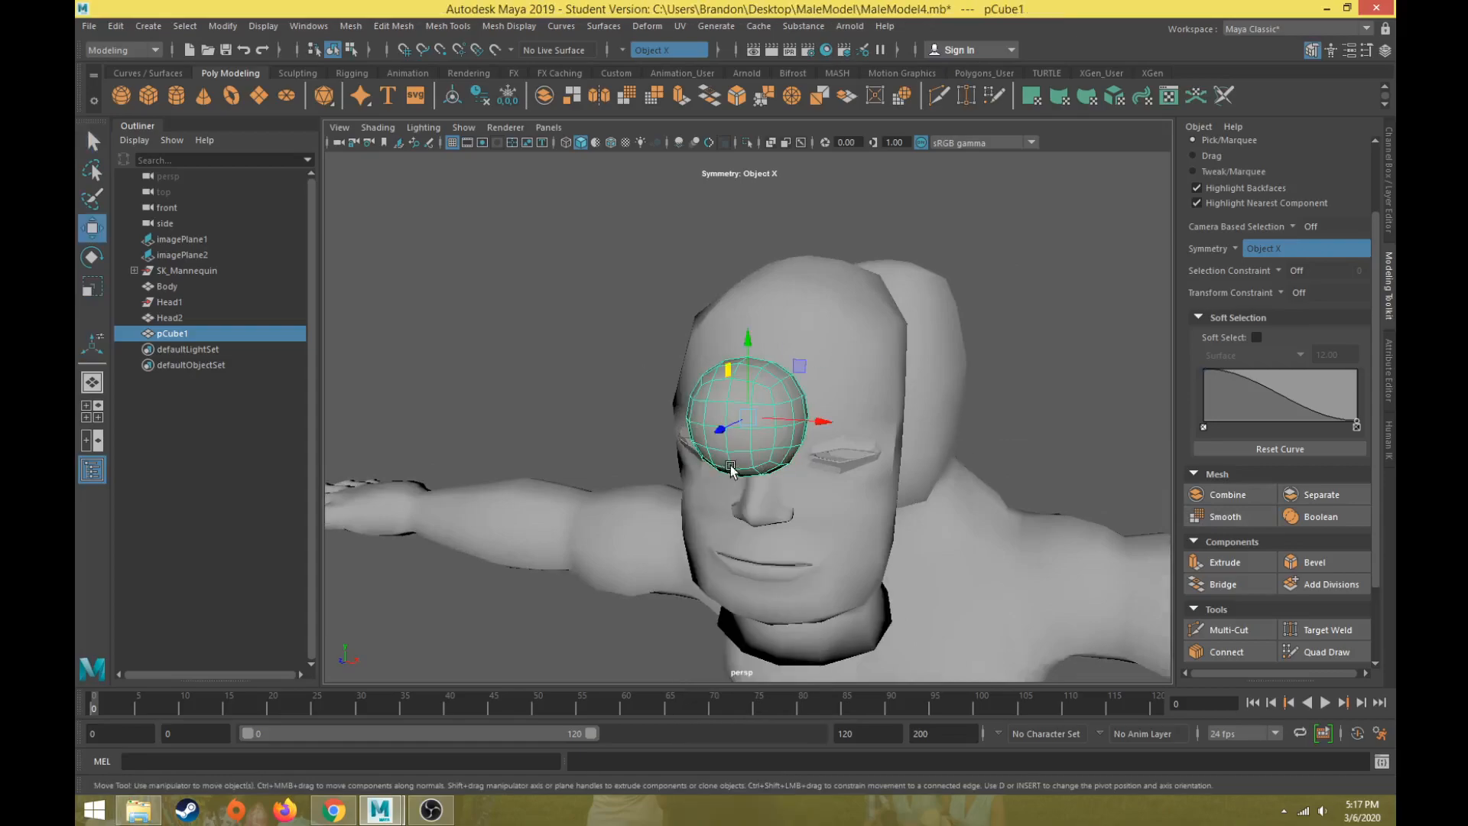
- Move the eyeball back into the face and align it with the eye opening in the front view
scroll(728, 460, up, 4)
alt+drag(737, 455, 675, 416)
drag(702, 367, 833, 466)
alt+drag(798, 475, 874, 342)
key(r)
key(w)
key(space)
key(space)
scroll(662, 432, up, 3)
alt+middle_drag(670, 419, 662, 521)
drag(912, 316, 873, 275)
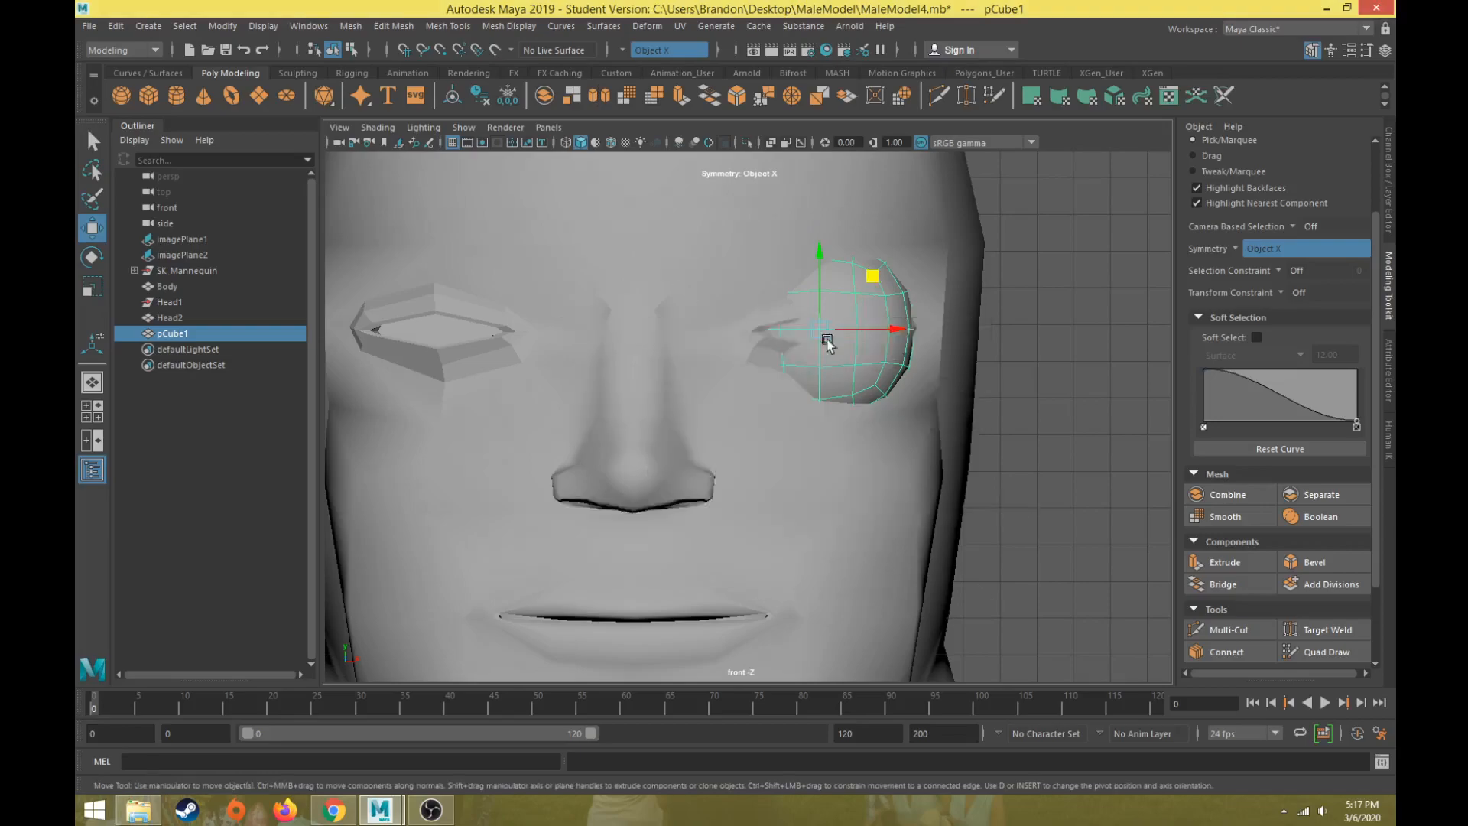
- Check the eyeball in the side view and fine-tune its depth and sideways position in the socket
key(space)
key(space)
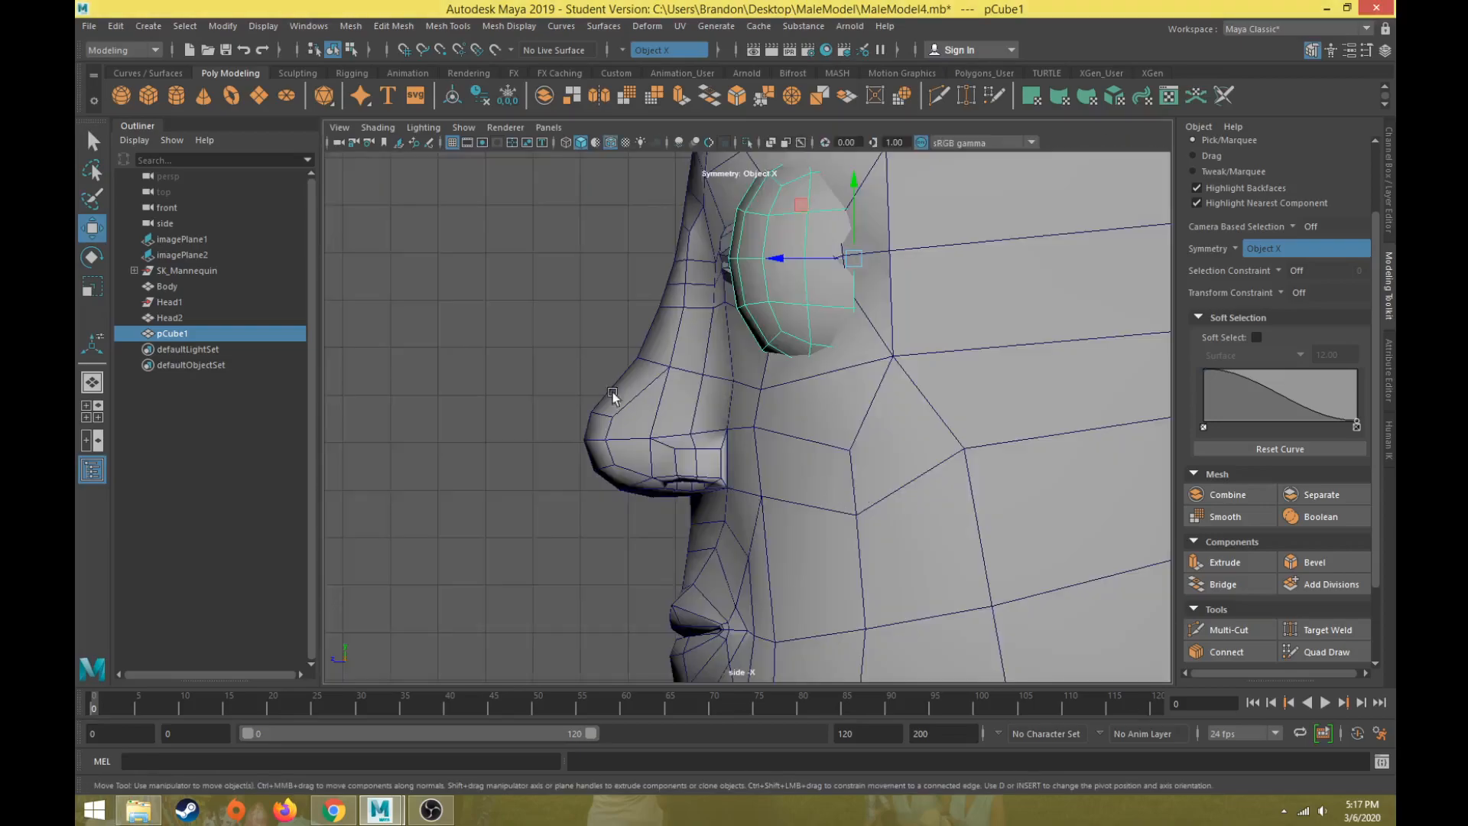
drag(752, 258, 777, 259)
key(ctrl+z)
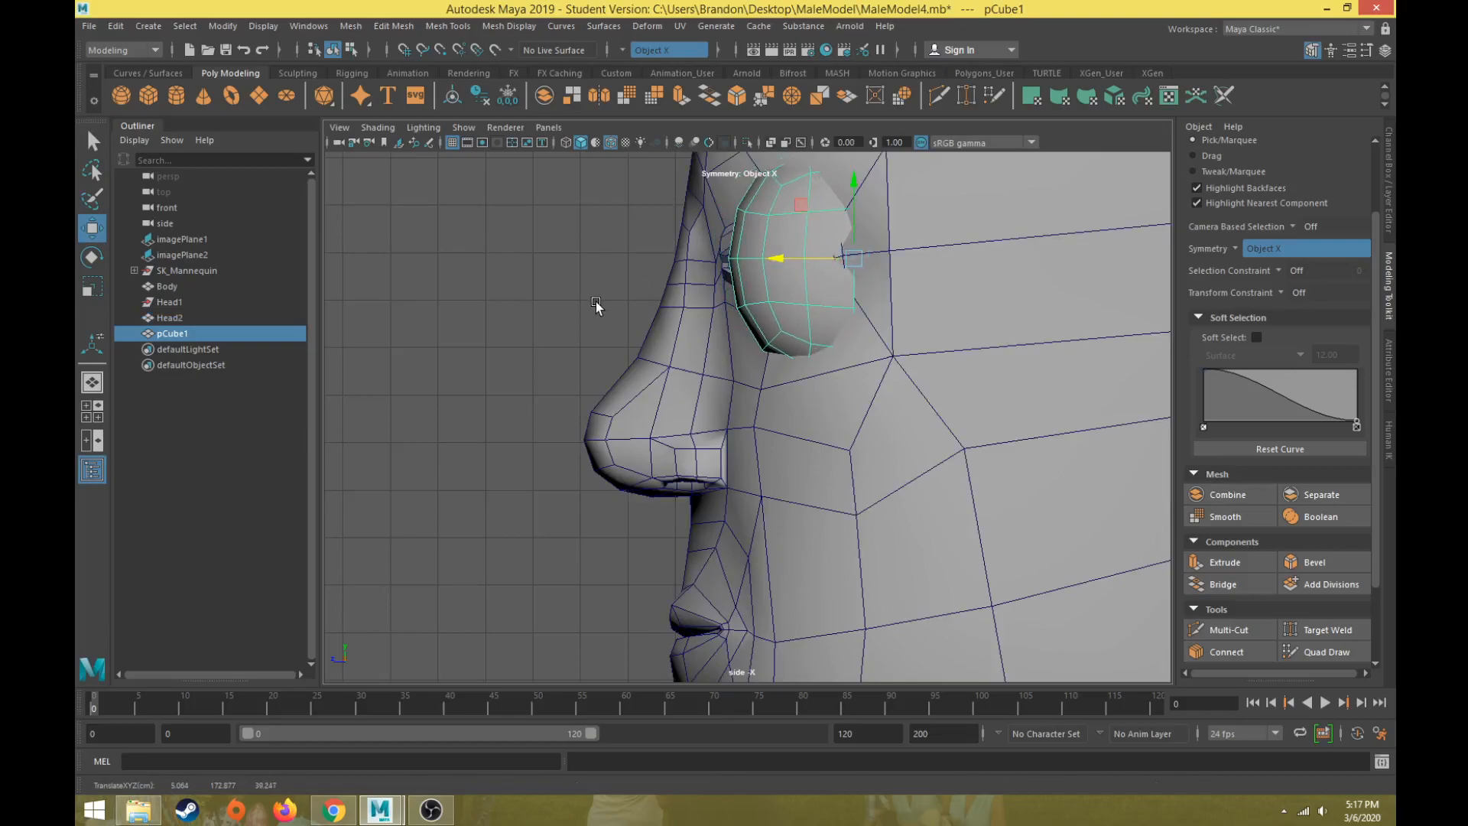
key(space)
key(space)
alt+drag(870, 315, 836, 441)
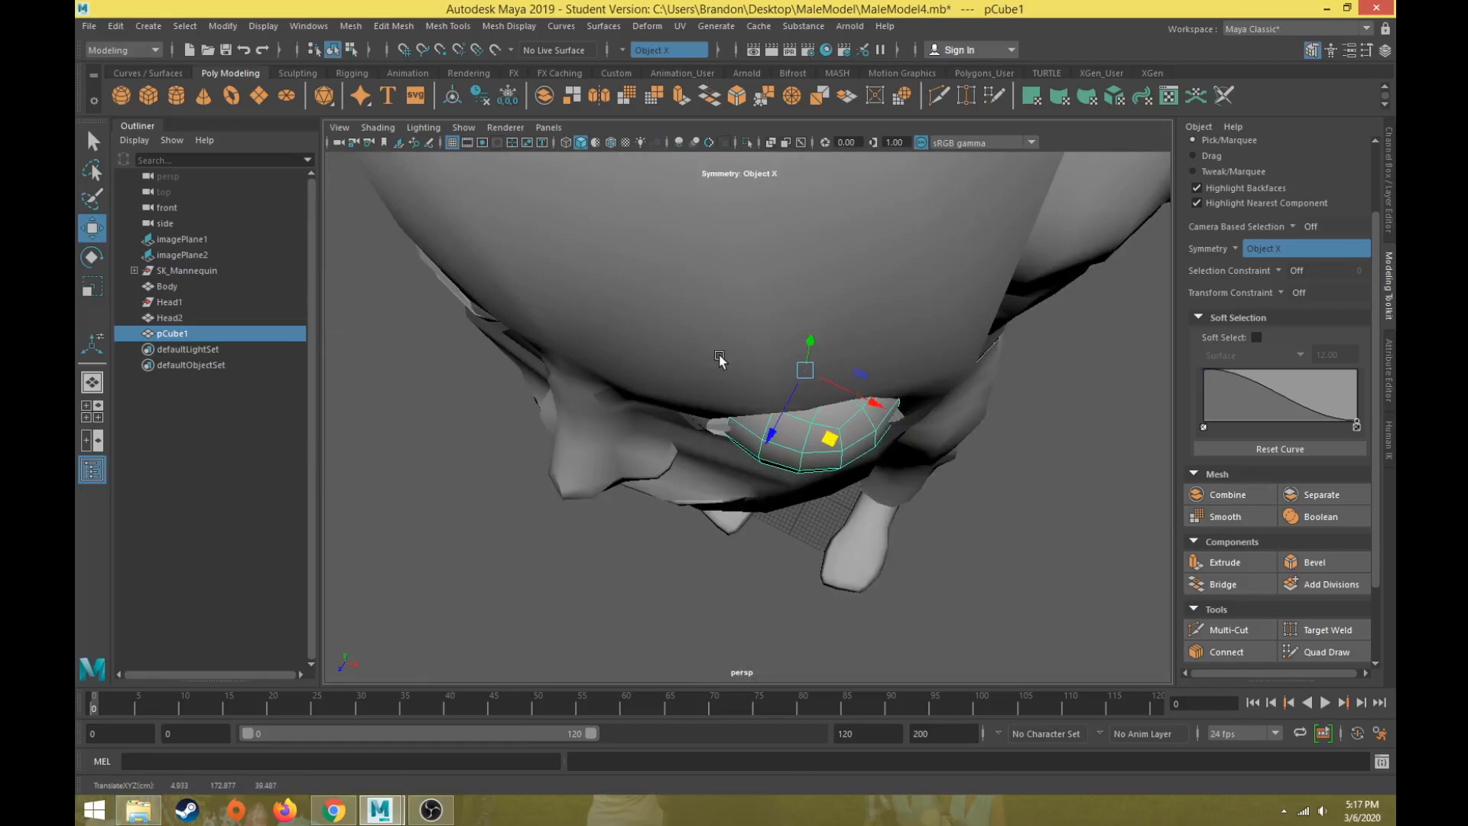
- Switch the head to vertex editing and select the vertices at the eye's outer corner
click(700, 413)
alt+drag(699, 416, 735, 328)
right_click(703, 285)
right_drag(702, 286, 629, 285)
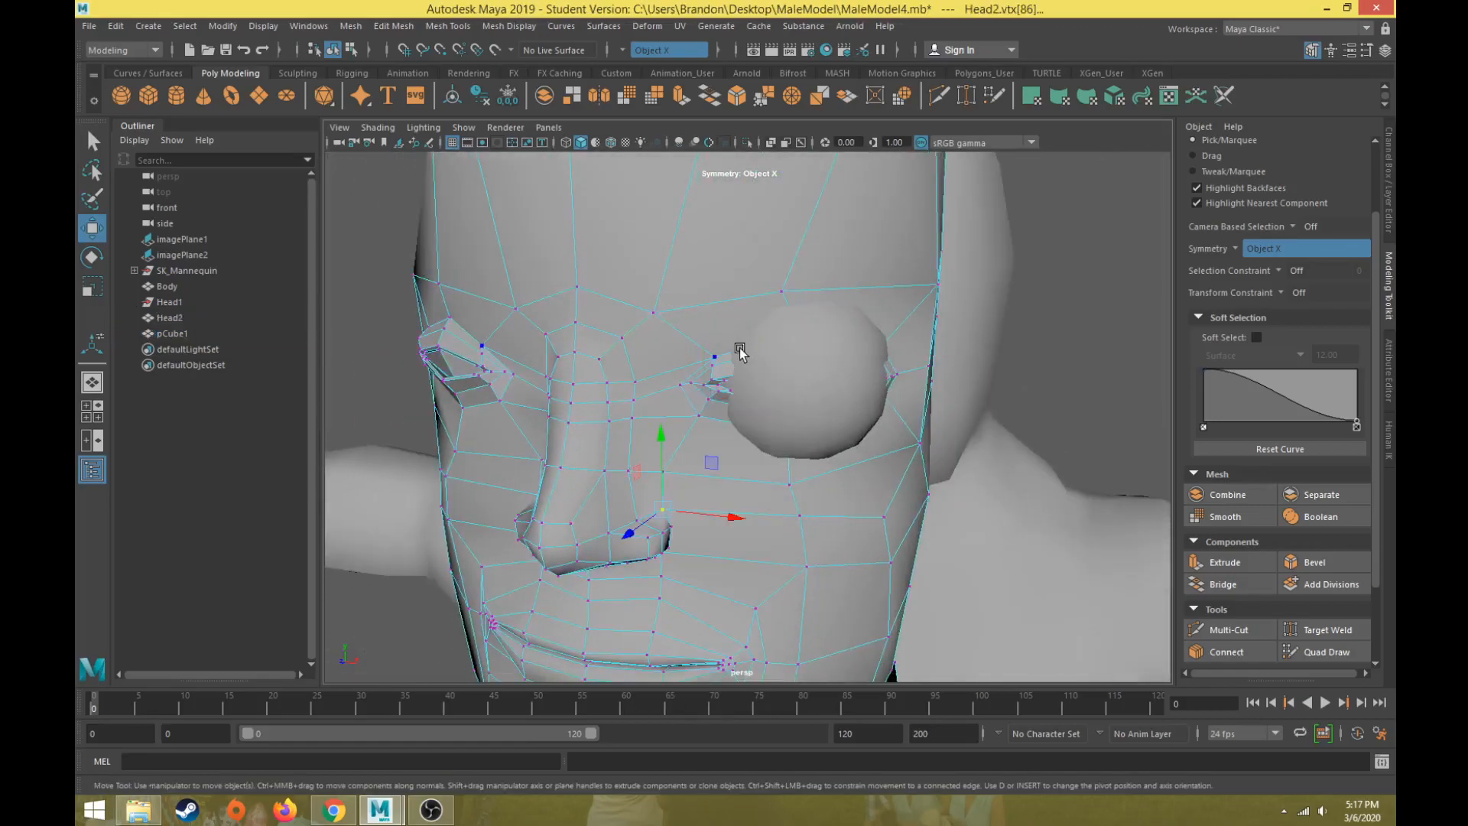
alt+drag(738, 350, 677, 383)
alt+drag(879, 432, 876, 463)
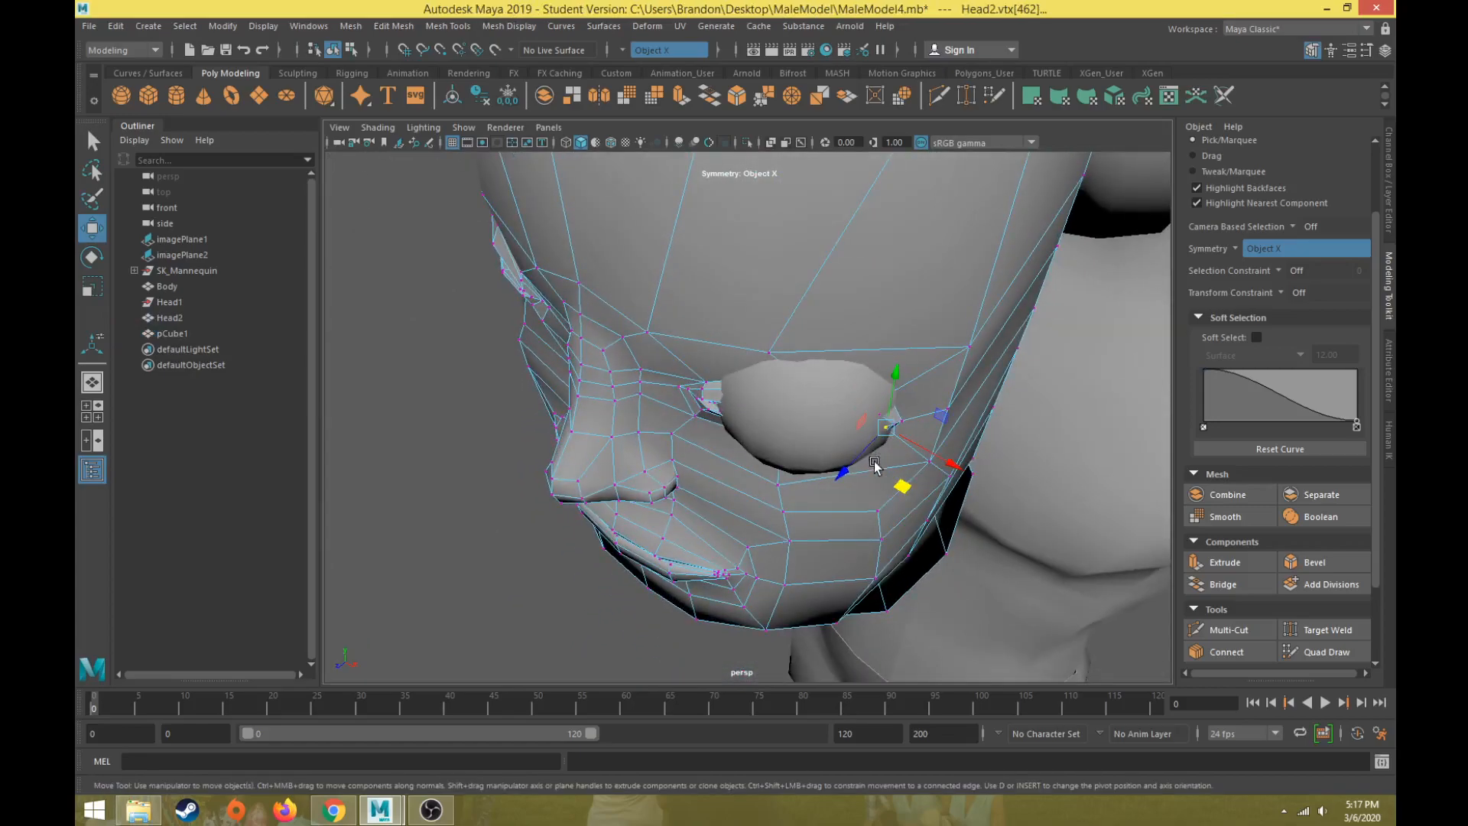
- Enable soft selection with surface falloff and set its radius to 4
click(1256, 338)
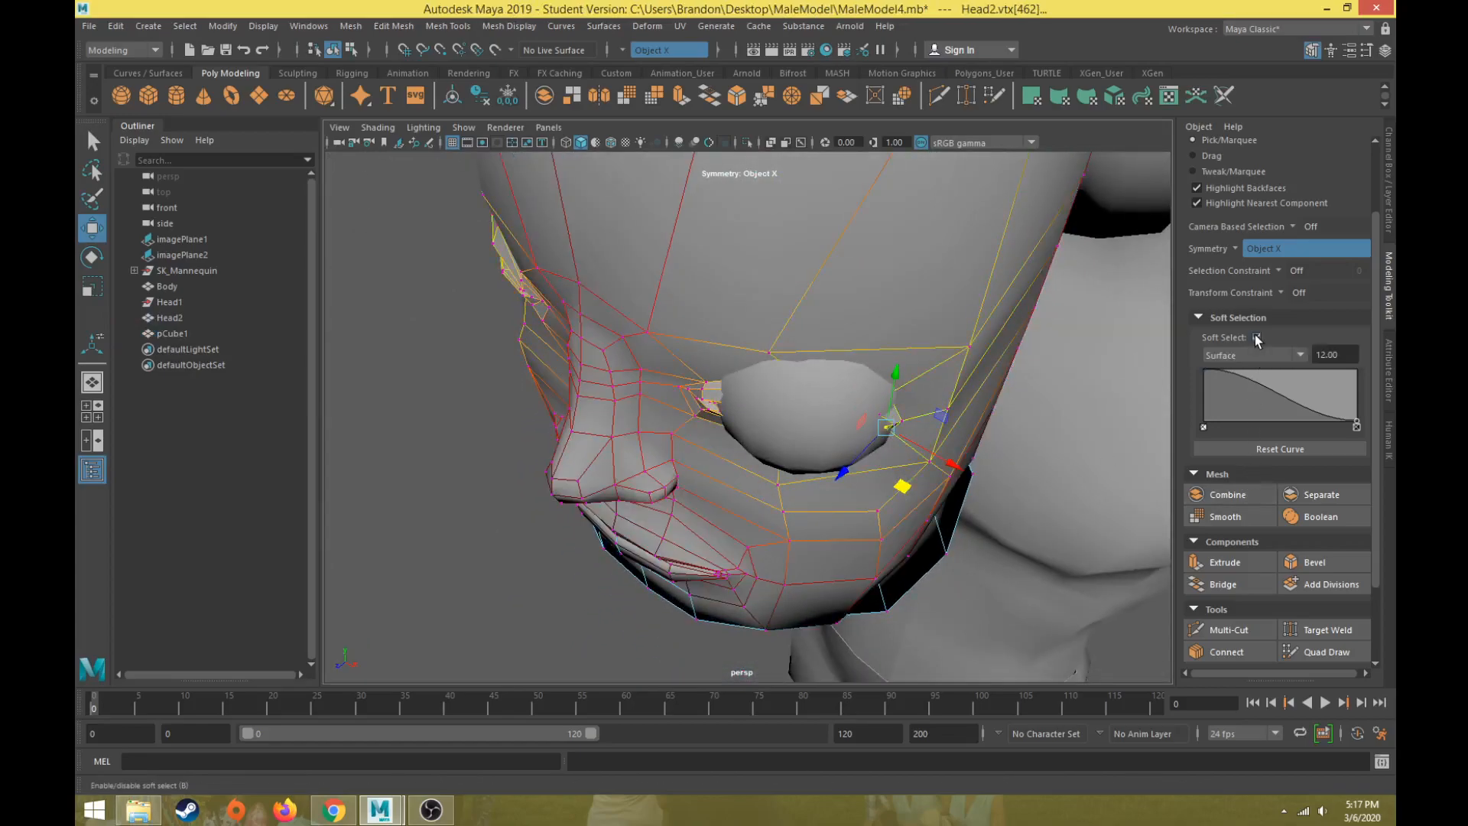
alt+drag(993, 394, 1009, 359)
text(.5)
key(Return)
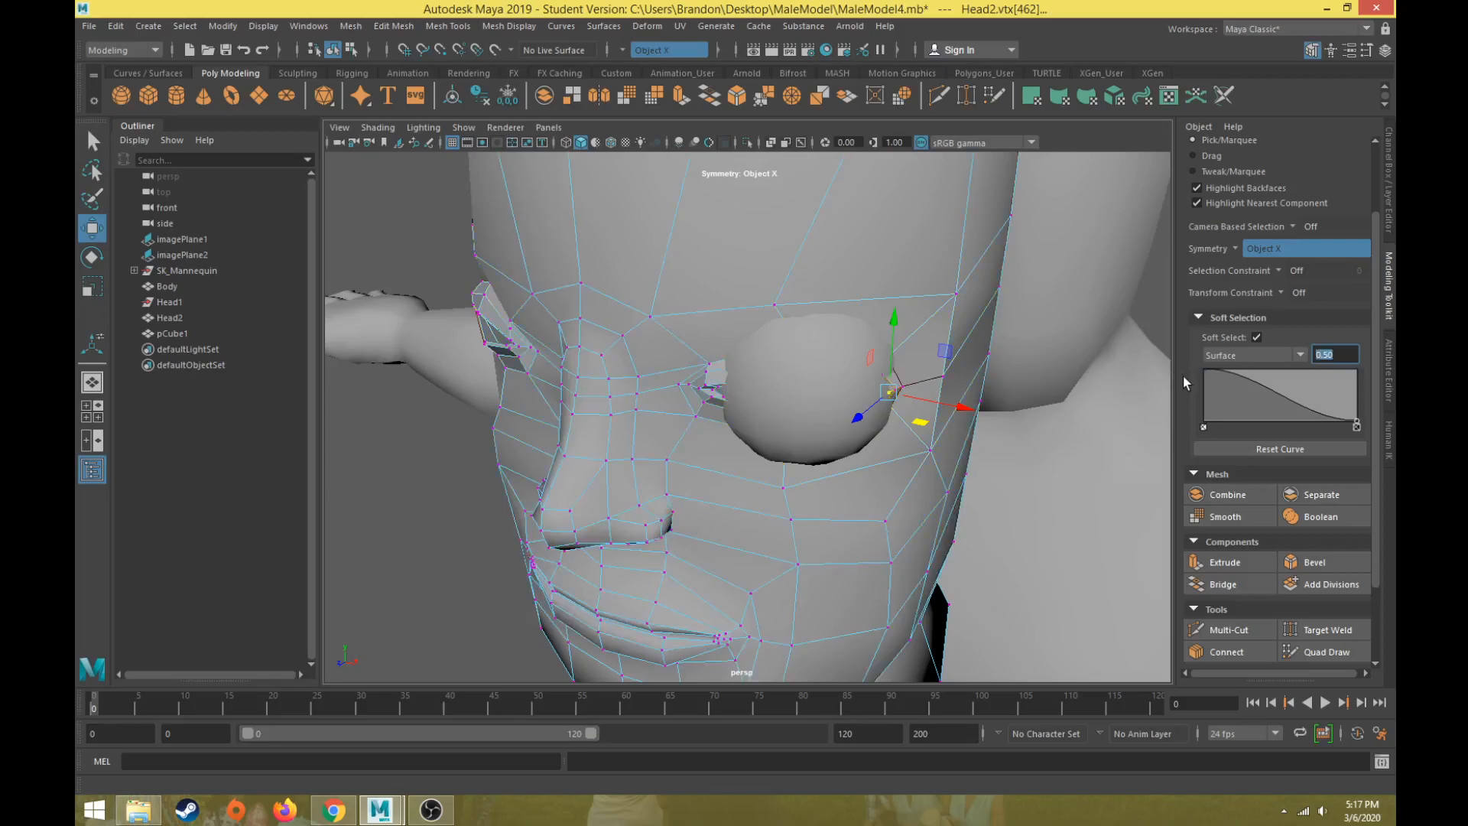
text(3)
key(Return)
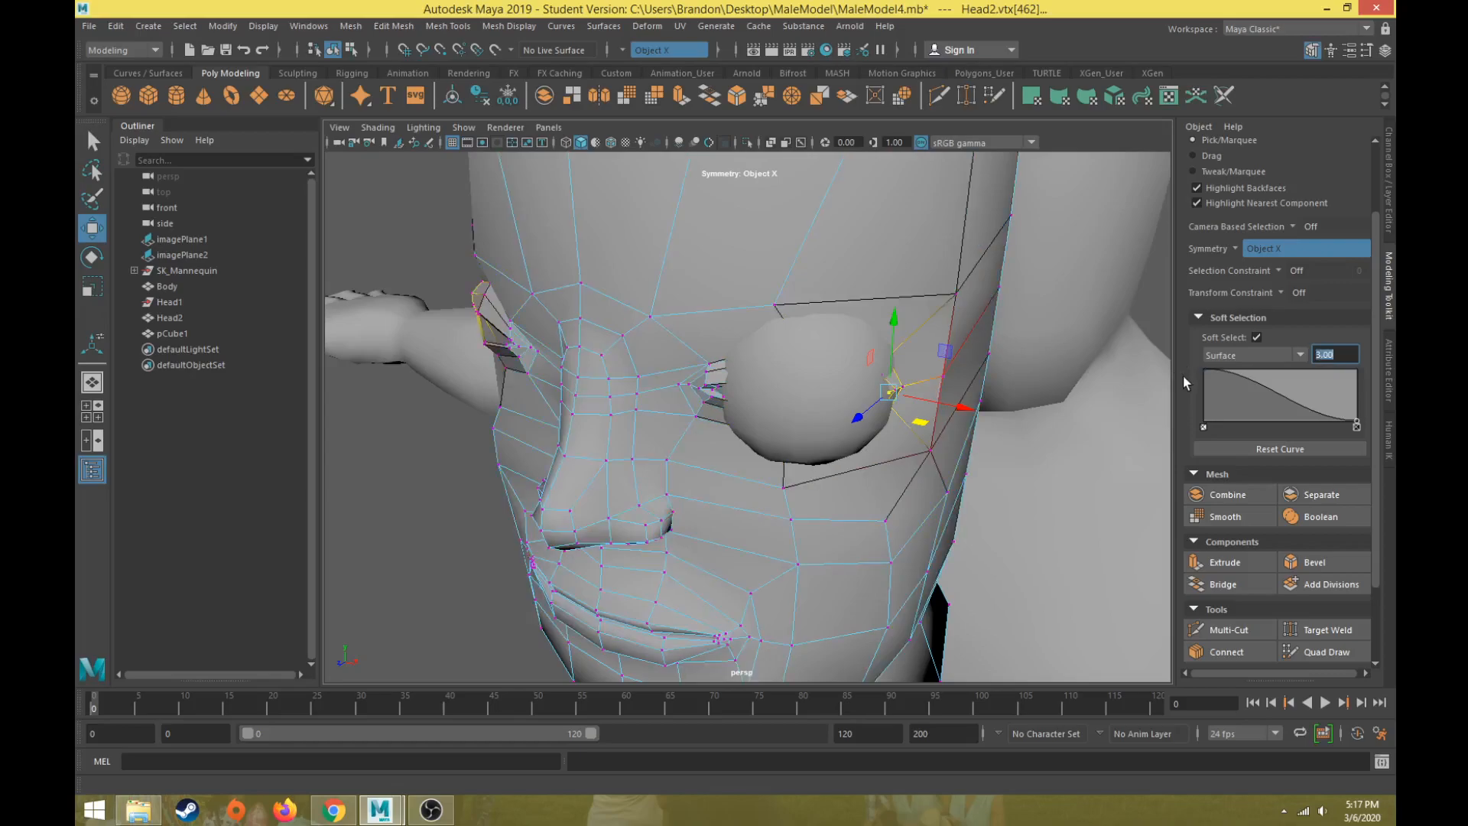
text(4)
key(Return)
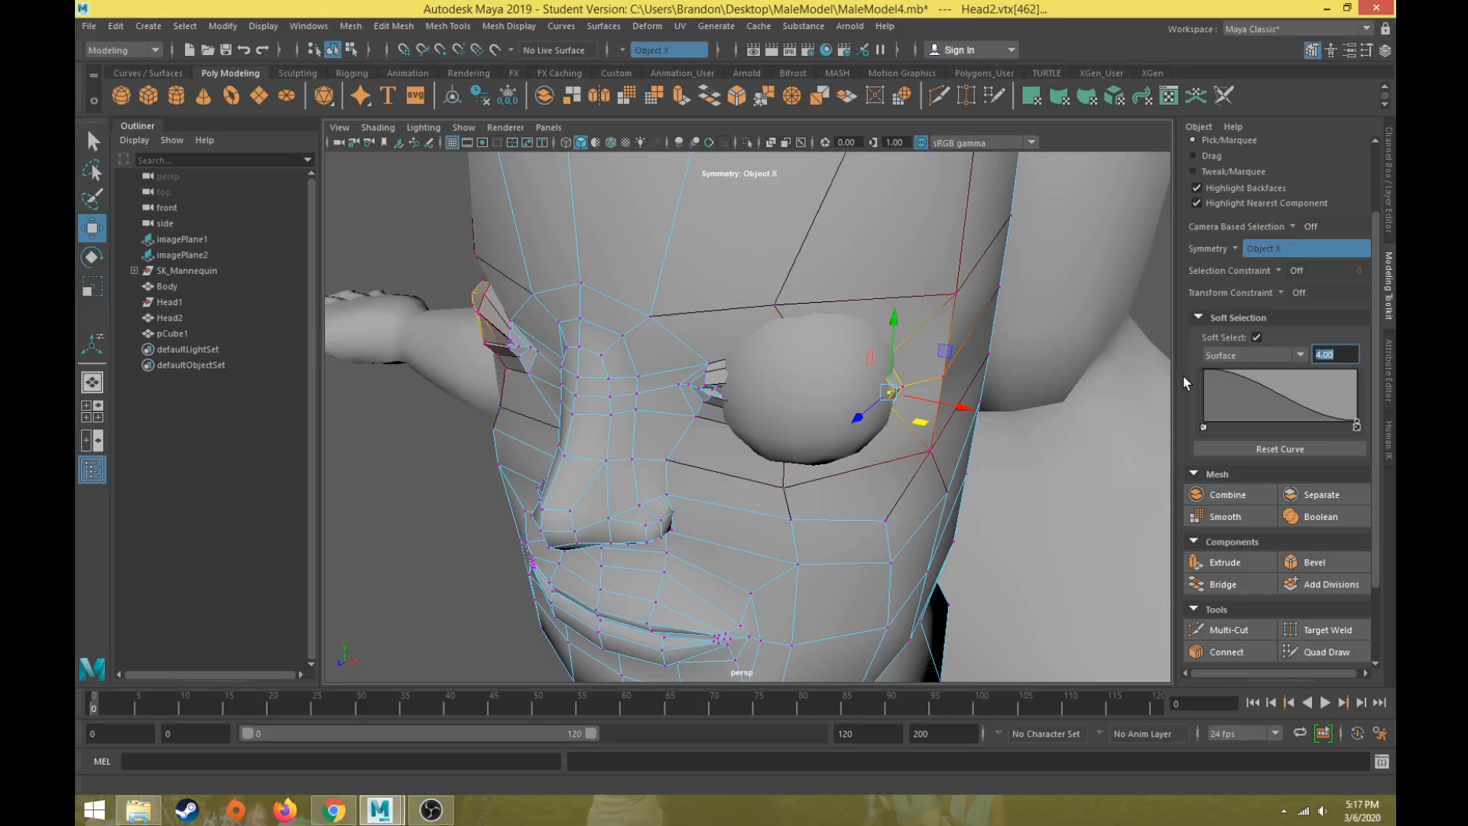
- Select the middle vertex of the lower eyelid and move it vertically and sideways to fit the eyeball
mouse_move(845, 449)
alt+mouse_down()
mouse_move(763, 470)
mouse_move(834, 497)
mouse_move(829, 528)
mouse_move(868, 531)
mouse_move(816, 451)
mouse_move(730, 417)
alt+mouse_up()
key(4)
click(761, 406)
key(5)
drag(733, 321, 732, 319)
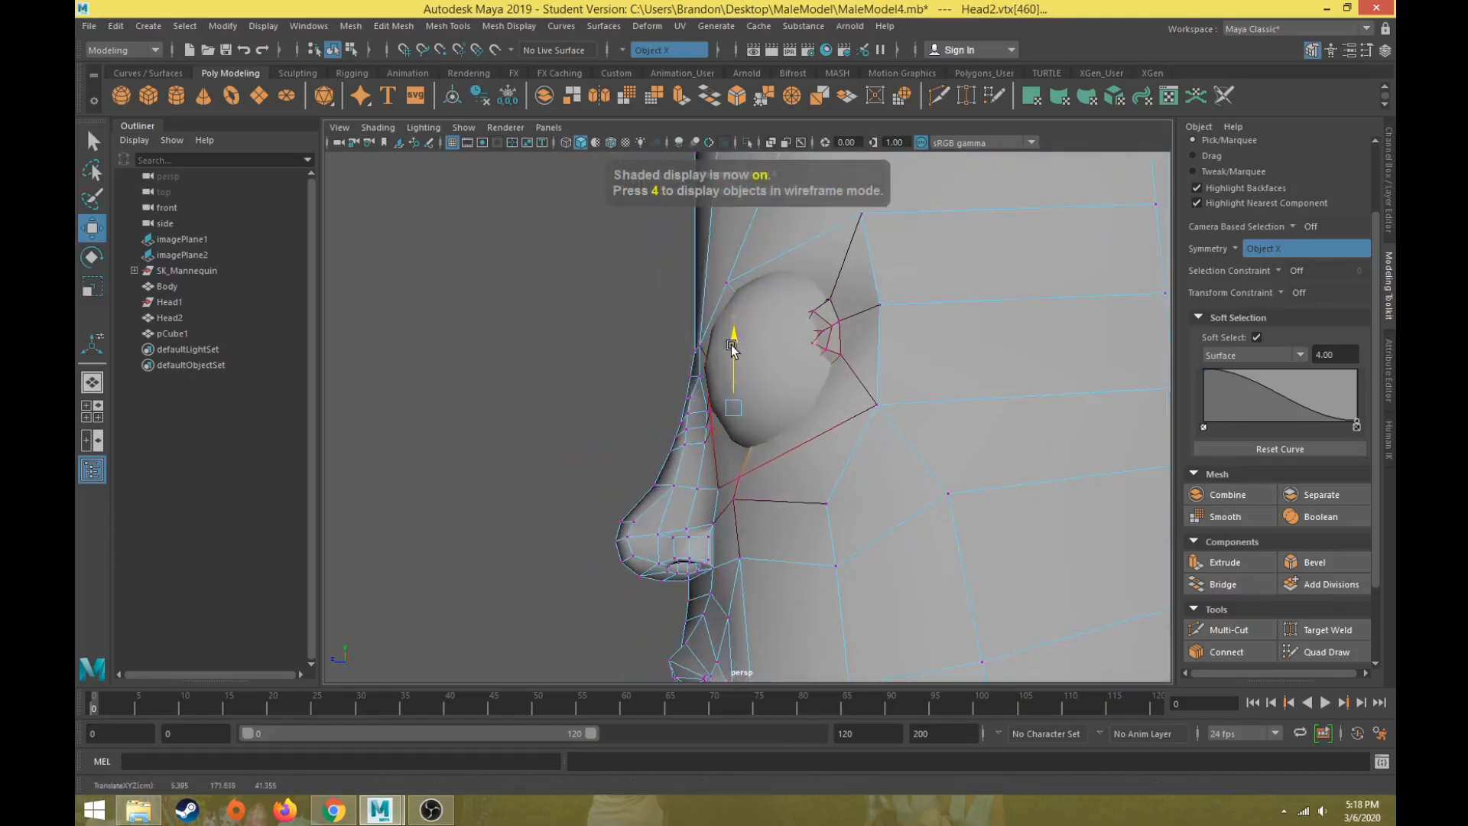
mouse_move(671, 410)
mouse_down()
mouse_move(644, 413)
mouse_move(824, 457)
mouse_move(851, 432)
mouse_up()
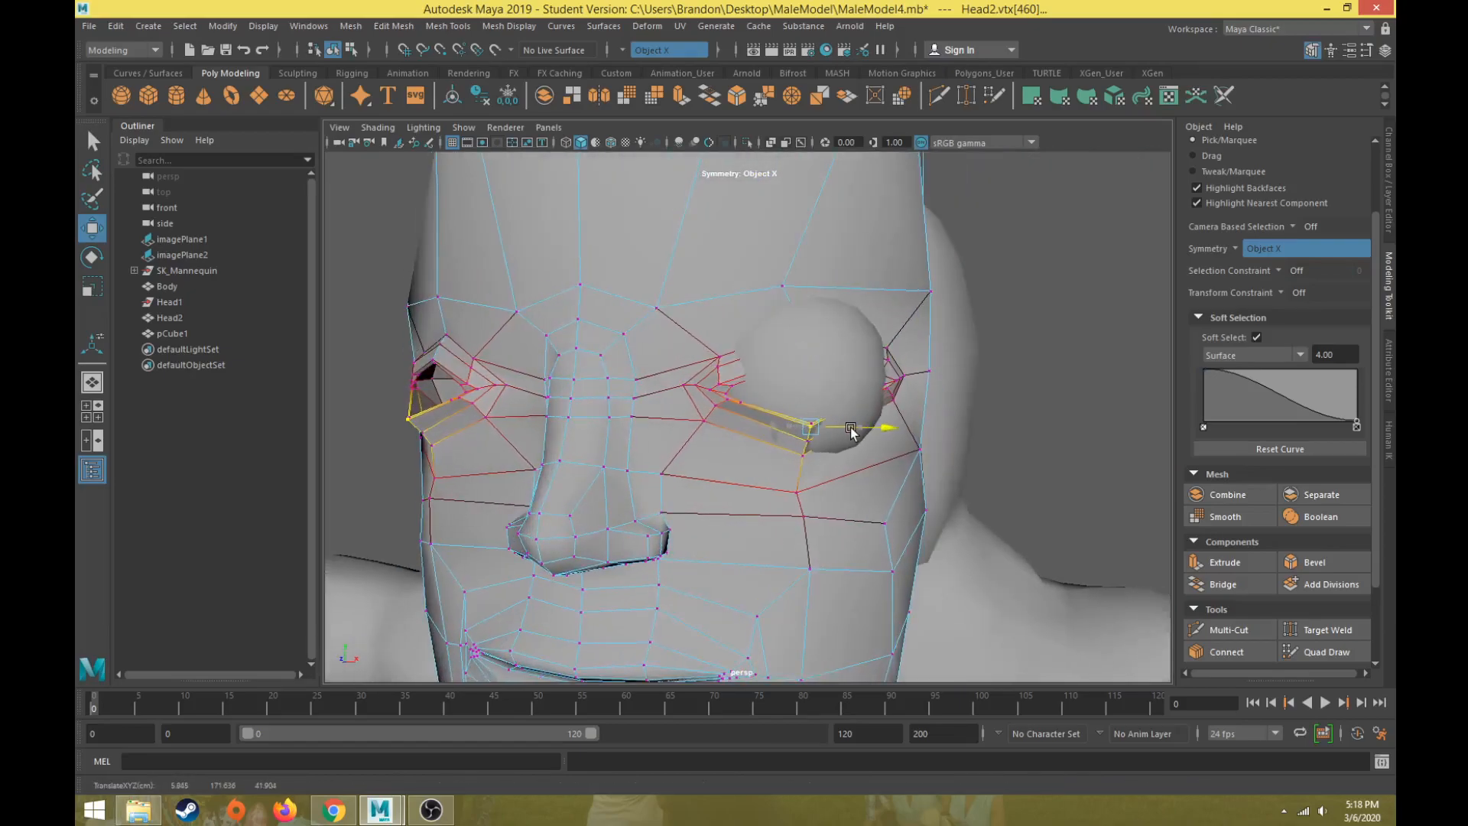
- Select the middle vertex of the upper eyelid and reposition it around the eyeball
click(812, 372)
key(4)
mouse_move(812, 374)
alt+mouse_down()
mouse_move(797, 389)
mouse_move(787, 365)
mouse_move(759, 379)
mouse_move(676, 370)
mouse_move(730, 366)
mouse_move(767, 380)
mouse_move(747, 393)
mouse_move(759, 400)
alt+mouse_up()
click(787, 366)
key(5)
key(w)
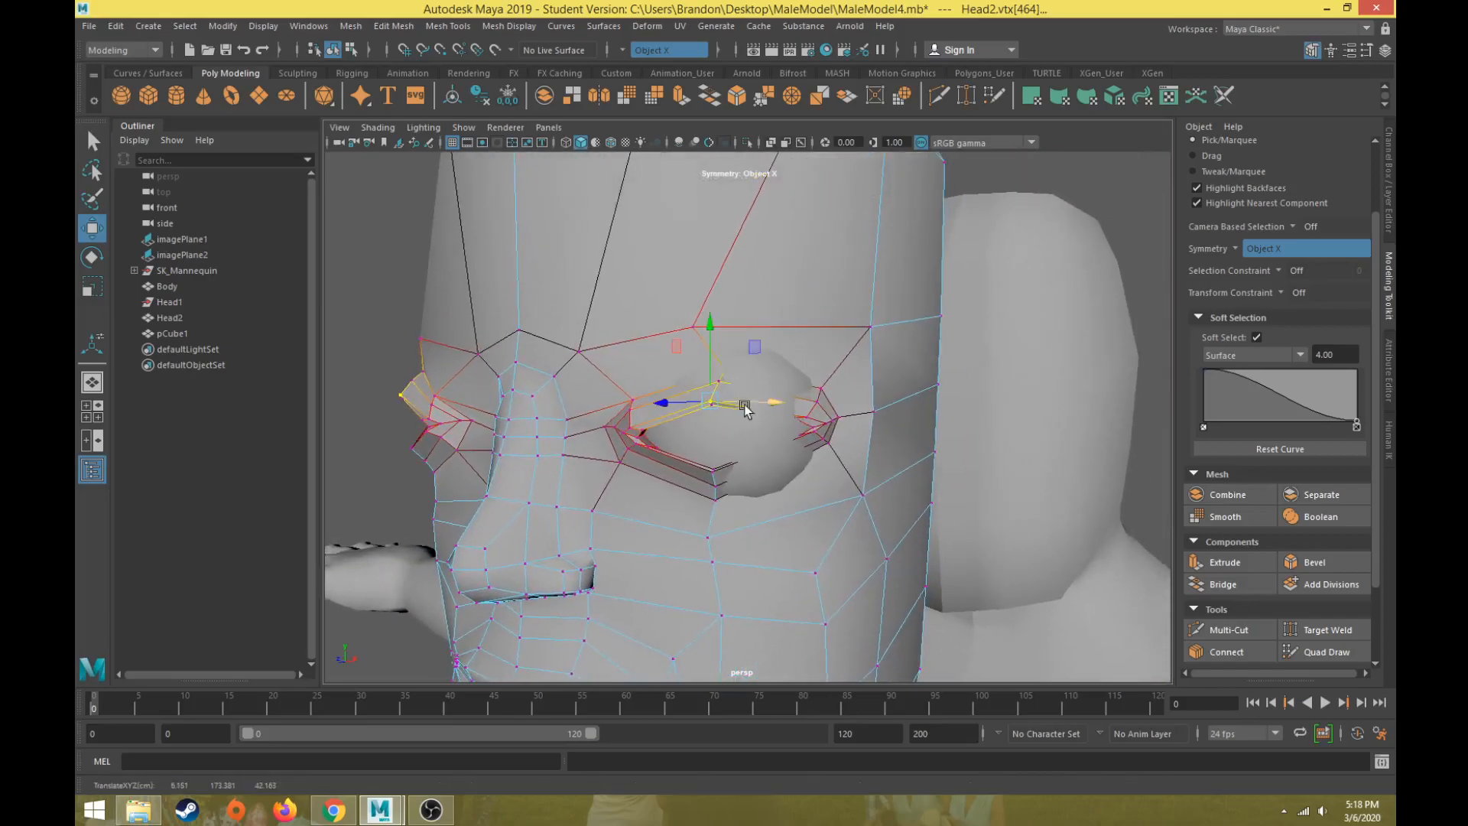
- Select the vertices at the inner eye corner, and lower the middle vertex of the lower eyelid
click(624, 428)
alt+drag(624, 430, 659, 443)
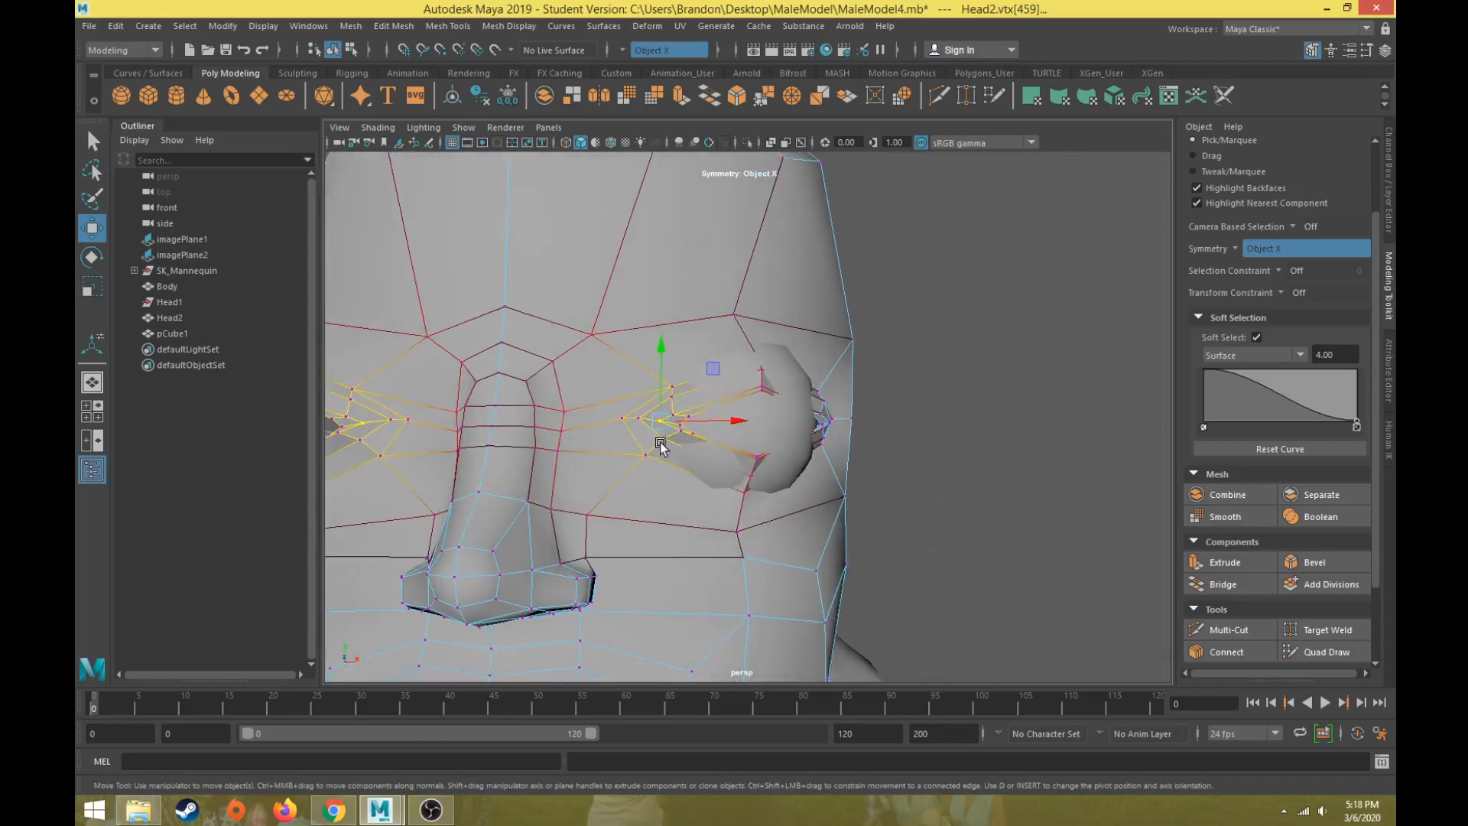
click(755, 457)
drag(760, 391, 755, 417)
mouse_move(753, 423)
alt+mouse_down()
mouse_move(702, 443)
mouse_move(734, 437)
alt+mouse_up()
- Select the vertices at the outer eye corner and scale them taller around the eyeball
click(800, 438)
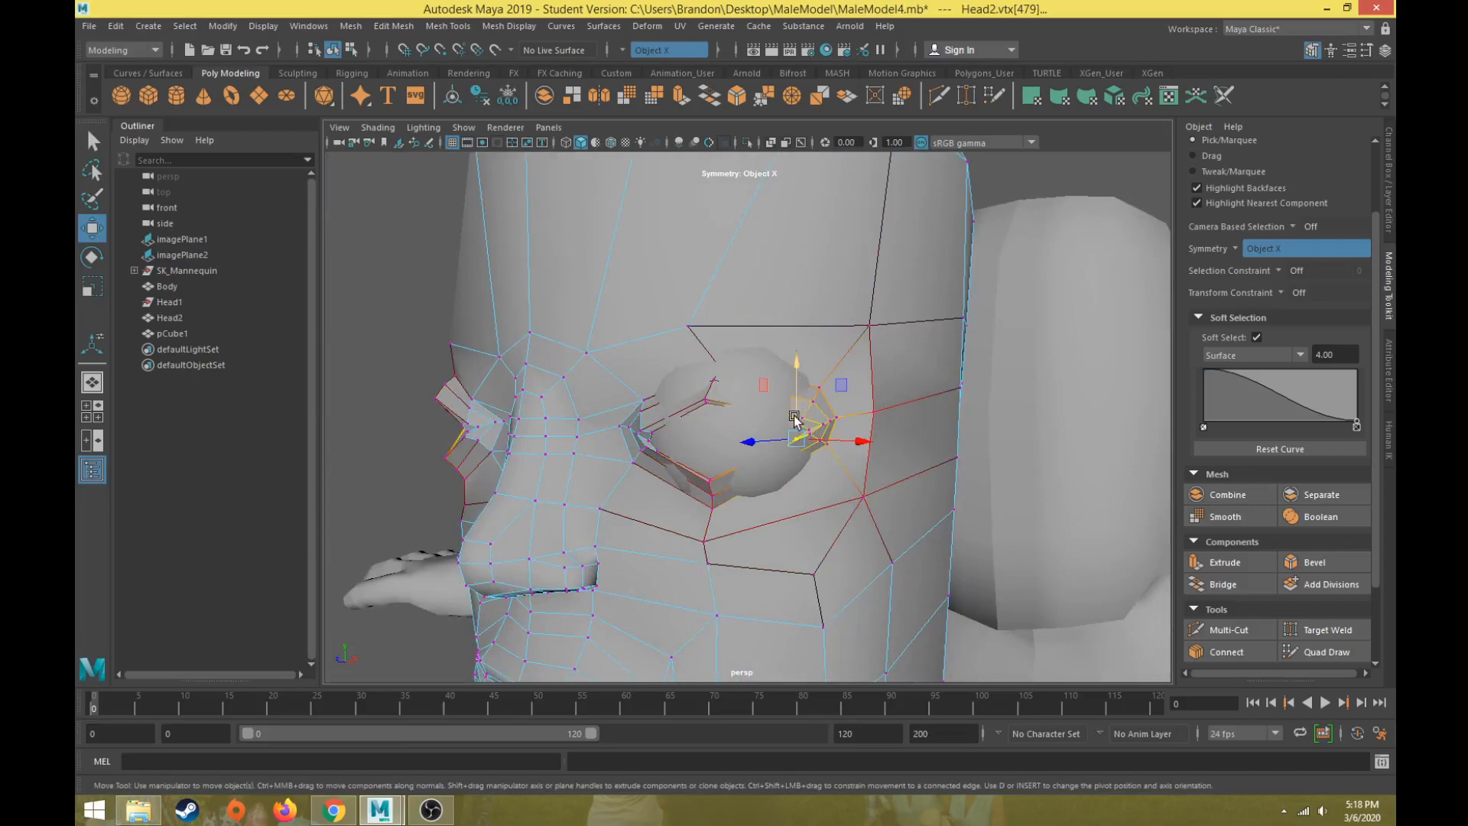
key(q)
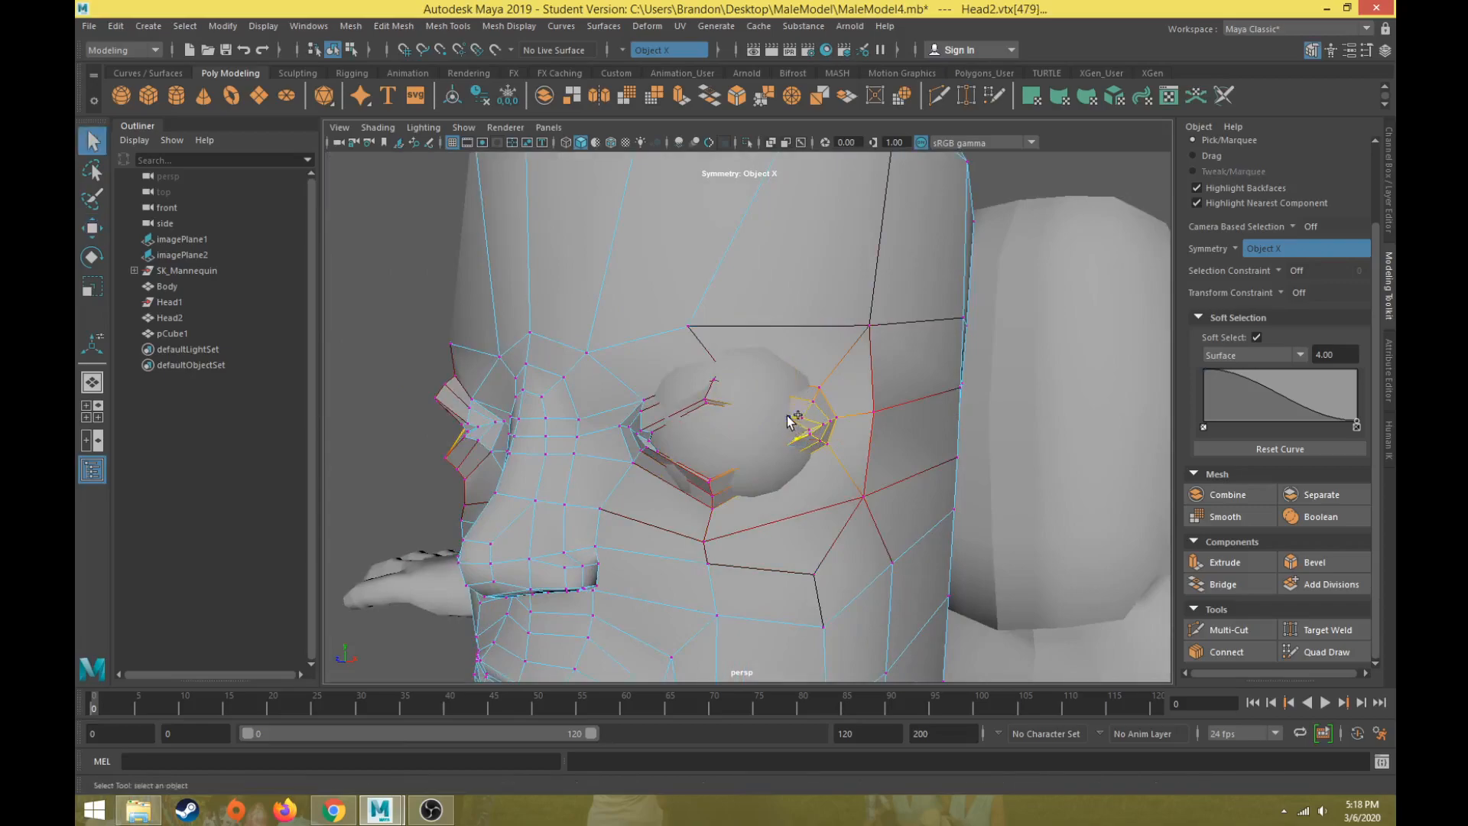
key(r)
drag(784, 361, 788, 340)
key(w)
mouse_move(779, 437)
alt+mouse_down()
mouse_move(764, 456)
mouse_move(787, 457)
mouse_move(784, 482)
mouse_move(672, 368)
alt+mouse_up()
key(4)
scroll(763, 466, up, 4)
key(5)
- Return to object mode and move the eyeball back into the socket behind the eyelids
right_drag(627, 291, 671, 269)
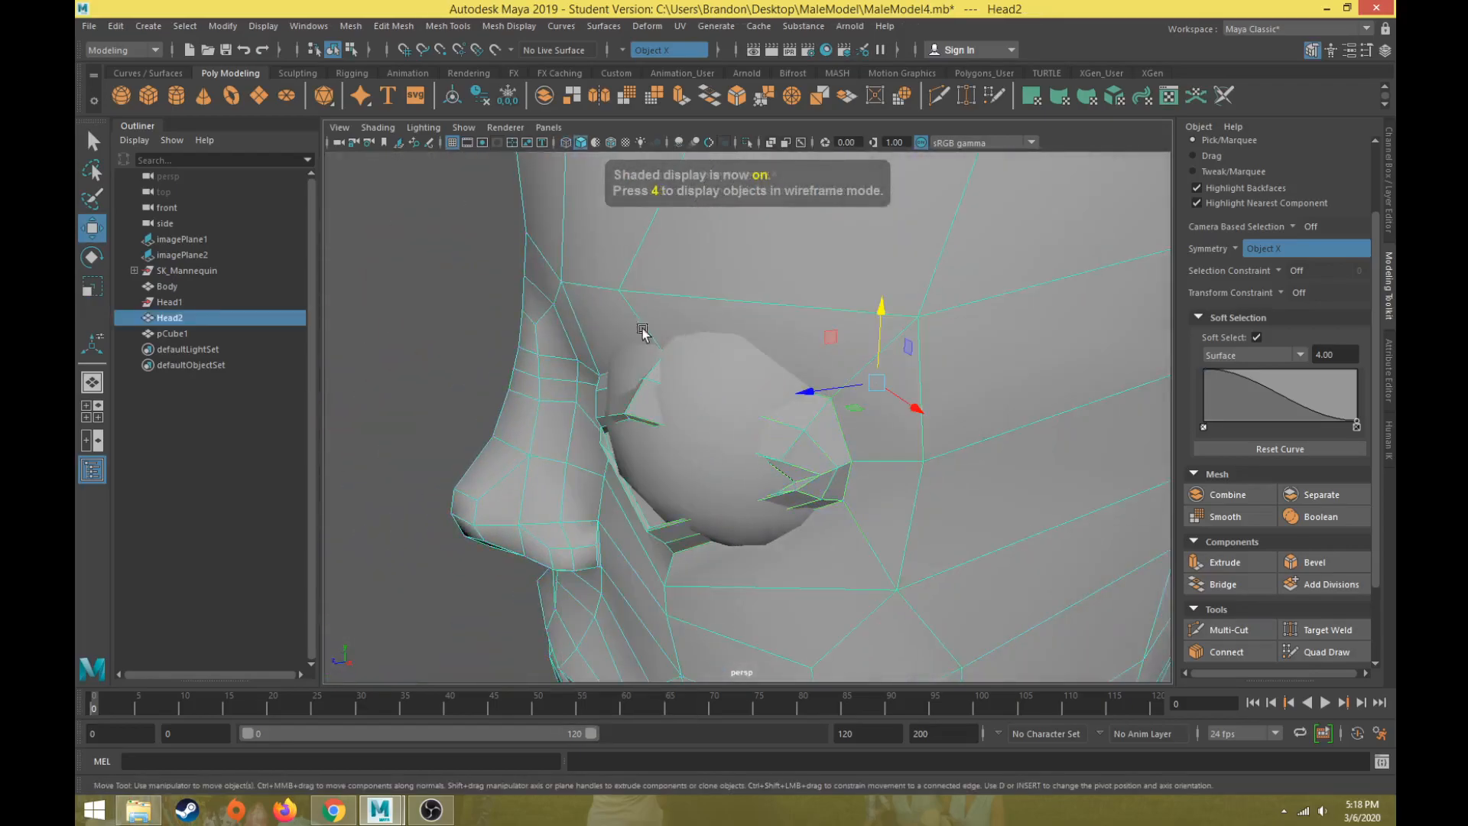
click(731, 377)
drag(679, 412, 767, 363)
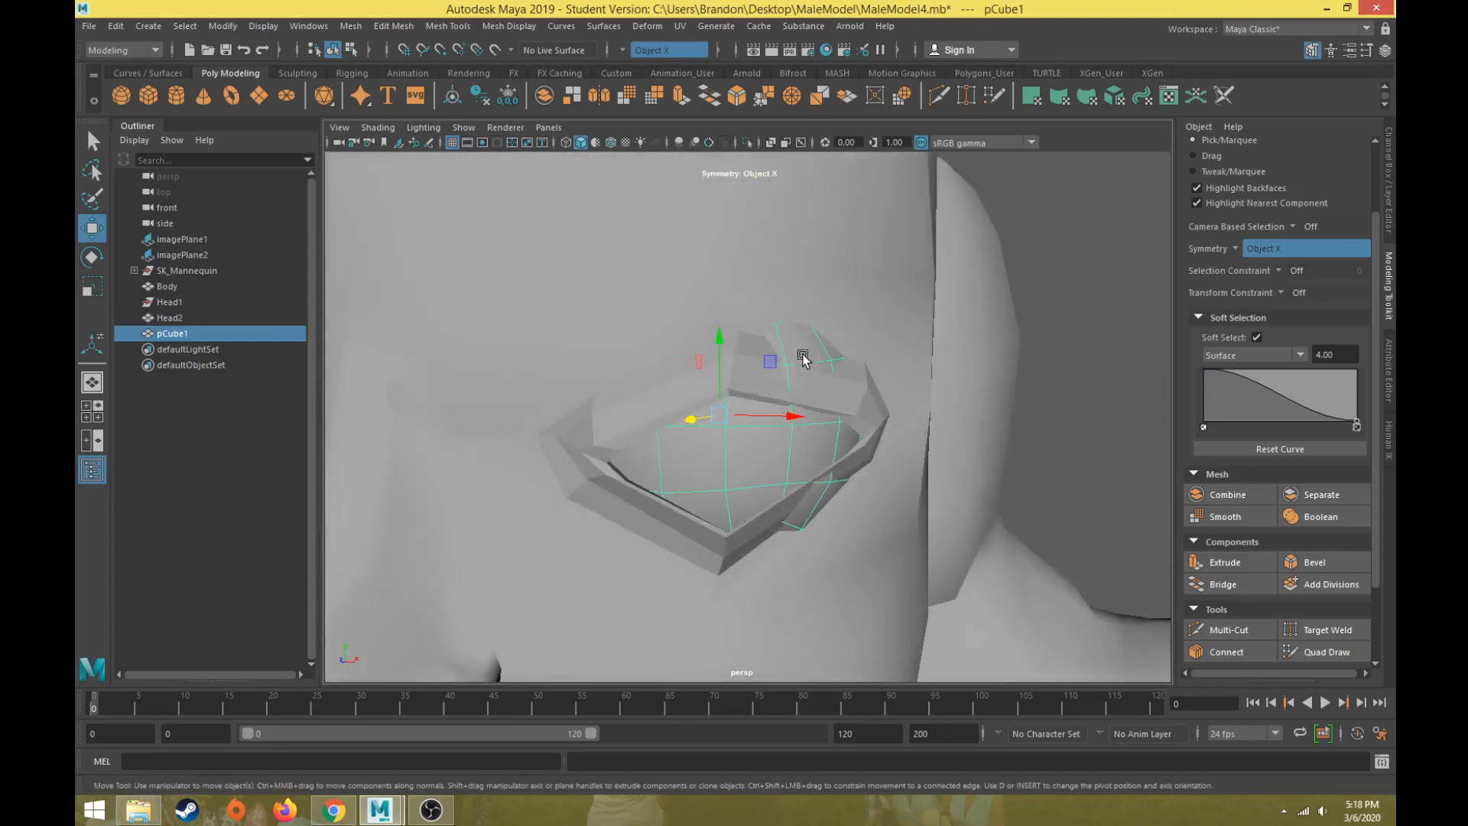
click(757, 519)
alt+drag(776, 607, 708, 506)
scroll(746, 417, up, 2)
alt+drag(742, 416, 779, 406)
scroll(714, 399, up, 5)
alt+middle_drag(697, 400, 739, 543)
scroll(738, 543, down, 3)
alt+drag(738, 542, 658, 523)
- Turn off soft selection and select the head's outer eye-corner vertices, excluding the stray ones at the back of the head
right_drag(854, 344, 837, 342)
click(864, 424)
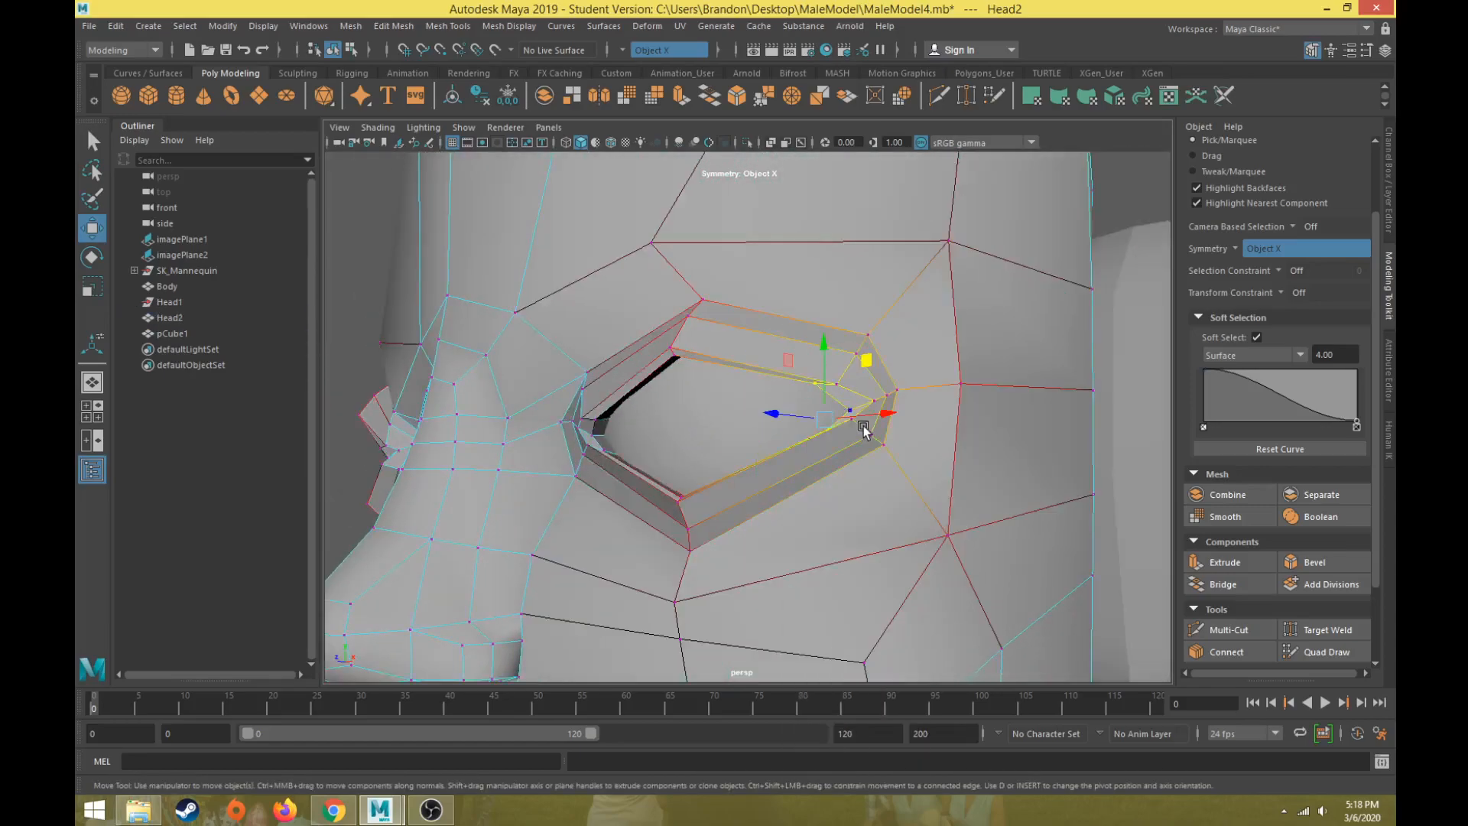
key(b)
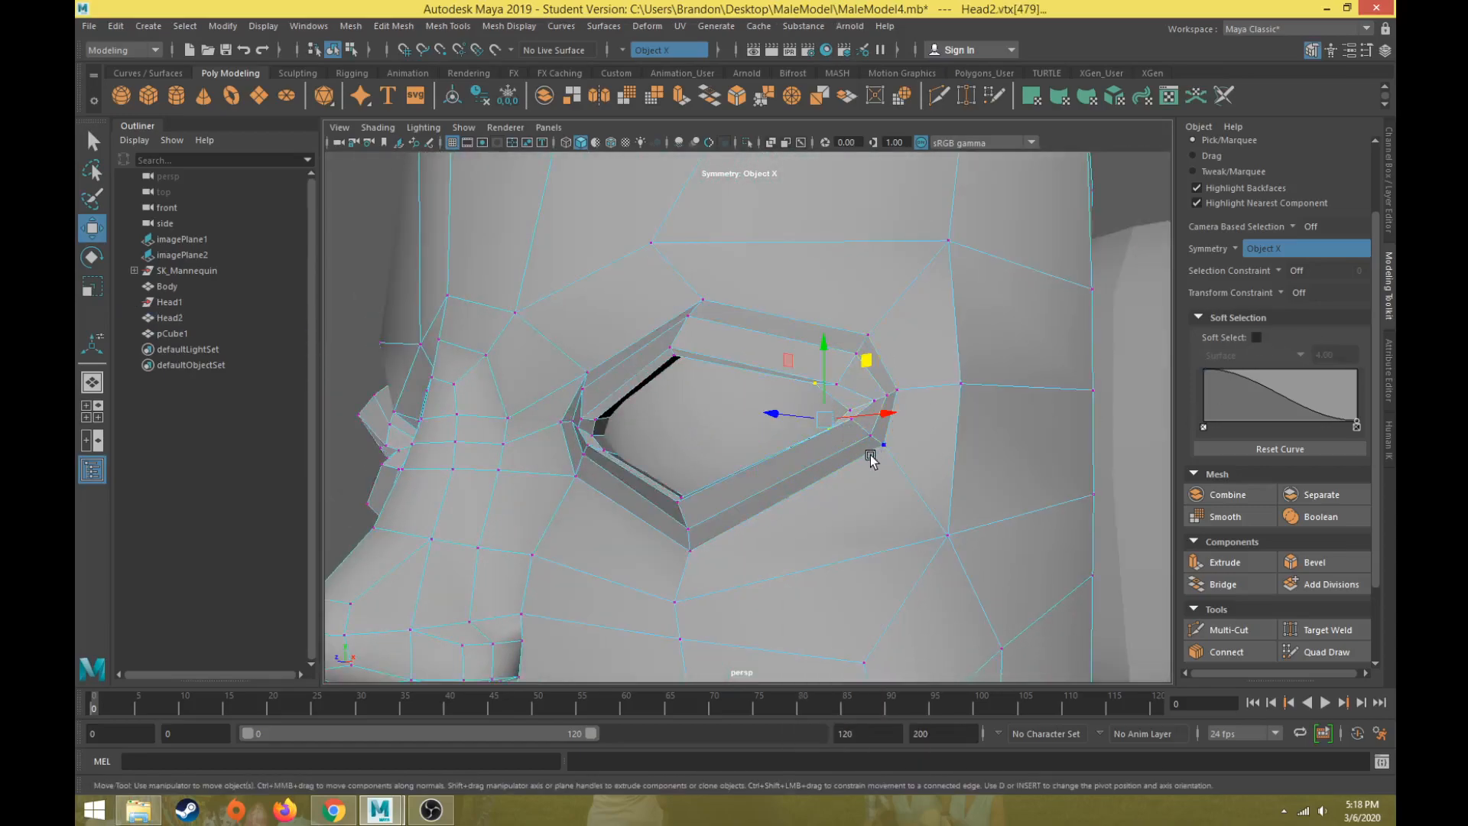
scroll(870, 457, up, 5)
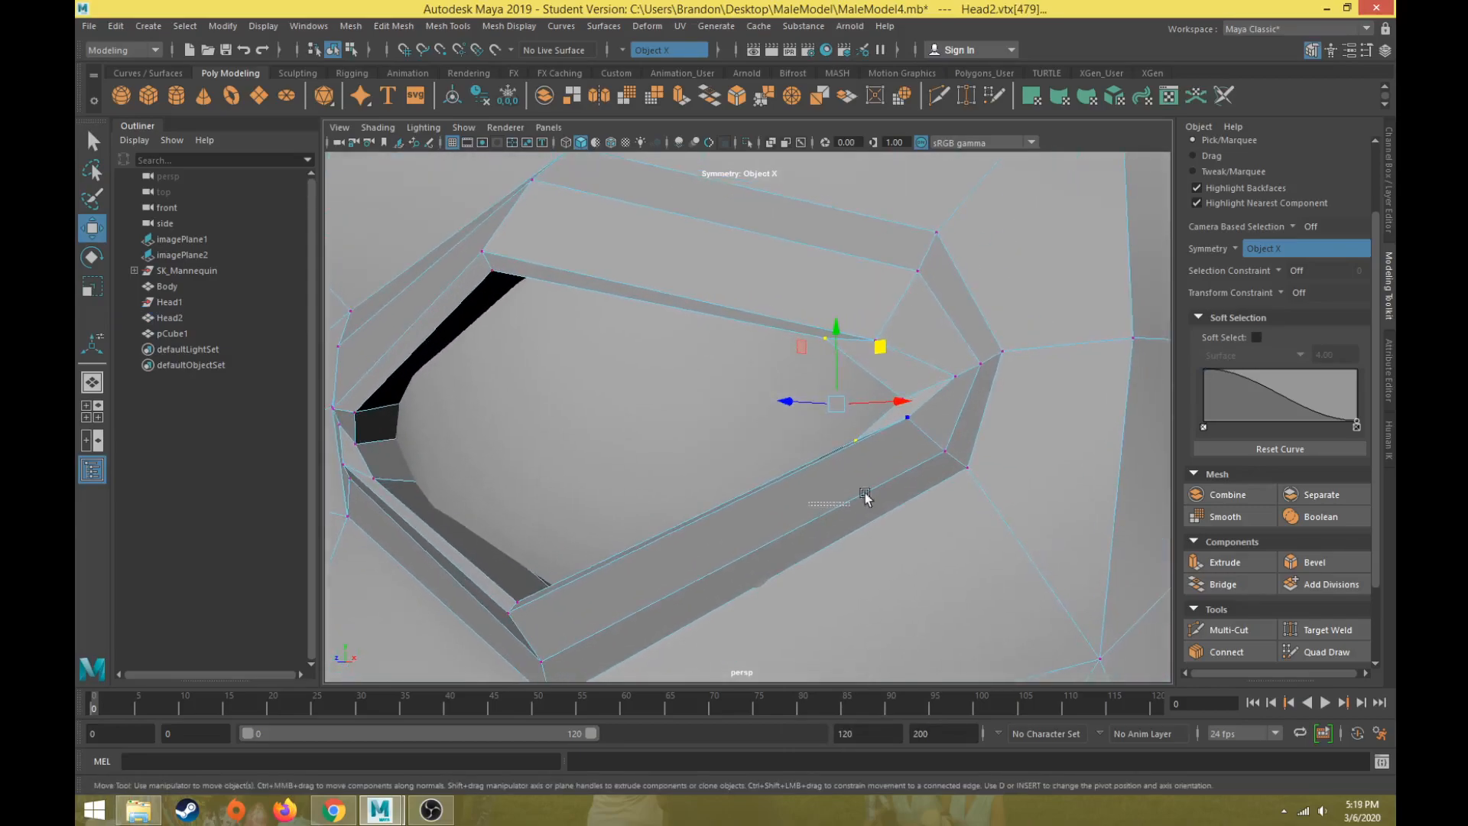
drag(1019, 421, 1021, 422)
scroll(847, 367, down, 10)
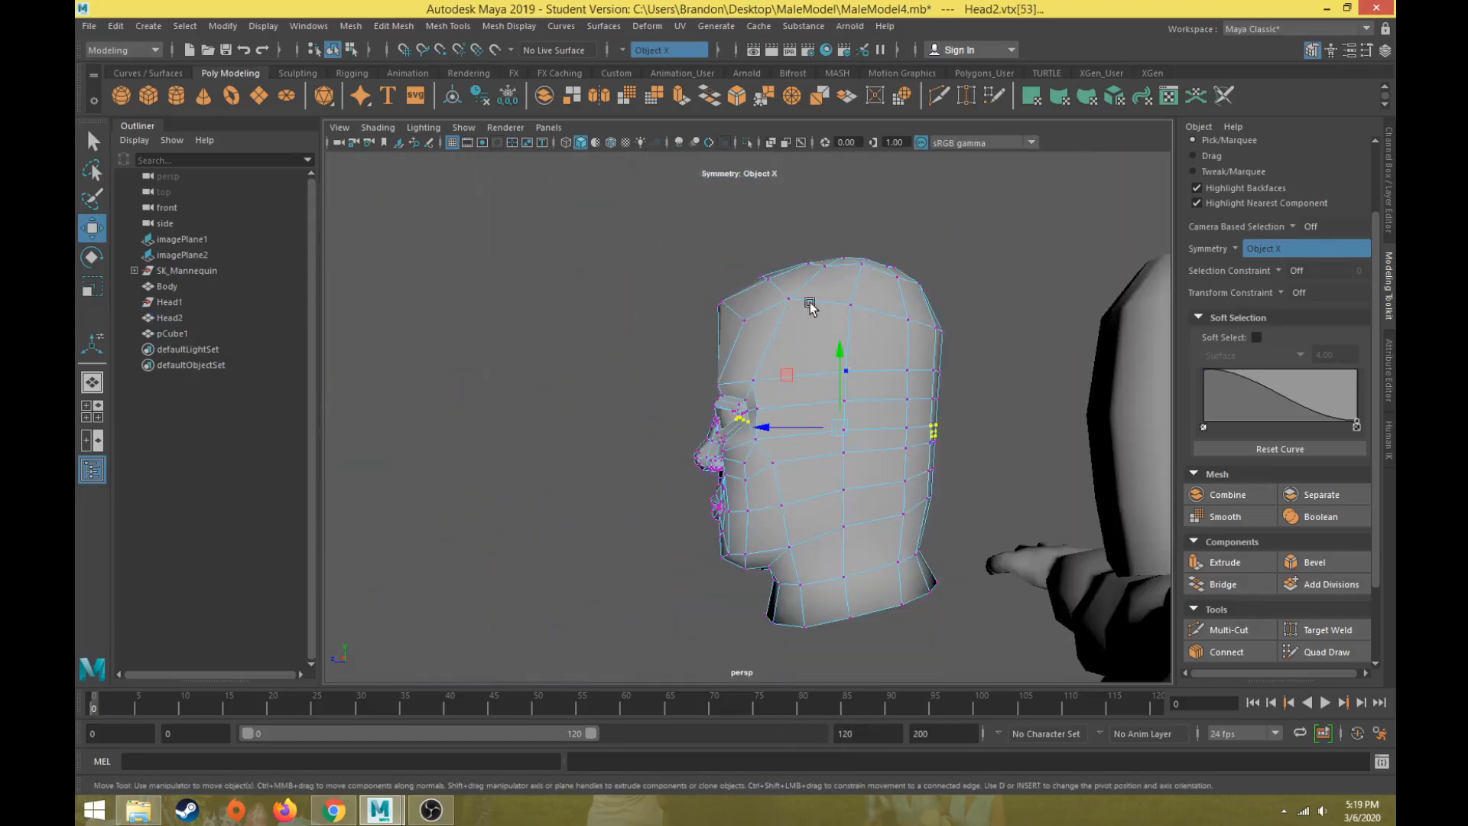
ctrl+drag(1122, 666, 1124, 667)
- Move the outer eye-corner vertices slightly outward and down to close the lid around the eyeball
scroll(603, 392, up, 5)
alt+drag(603, 393, 668, 459)
scroll(587, 452, up, 5)
alt+middle_drag(382, 447, 788, 415)
alt+drag(787, 415, 738, 407)
scroll(765, 401, down, 5)
drag(816, 325, 683, 451)
scroll(742, 455, down, 4)
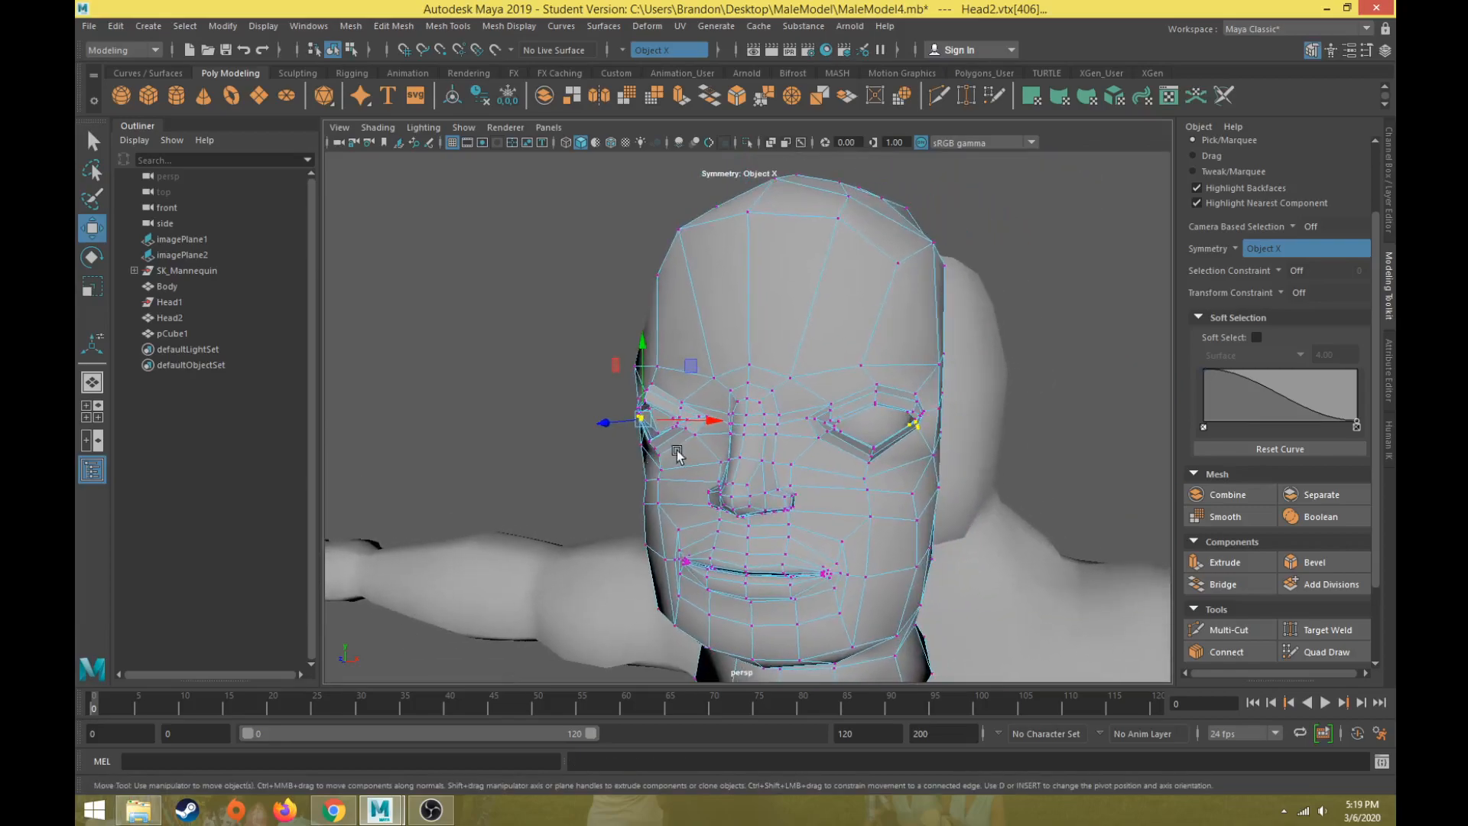
scroll(688, 449, up, 2)
scroll(659, 367, up, 2)
click(655, 371)
key(ctrl+z)
middle_drag(639, 372, 637, 381)
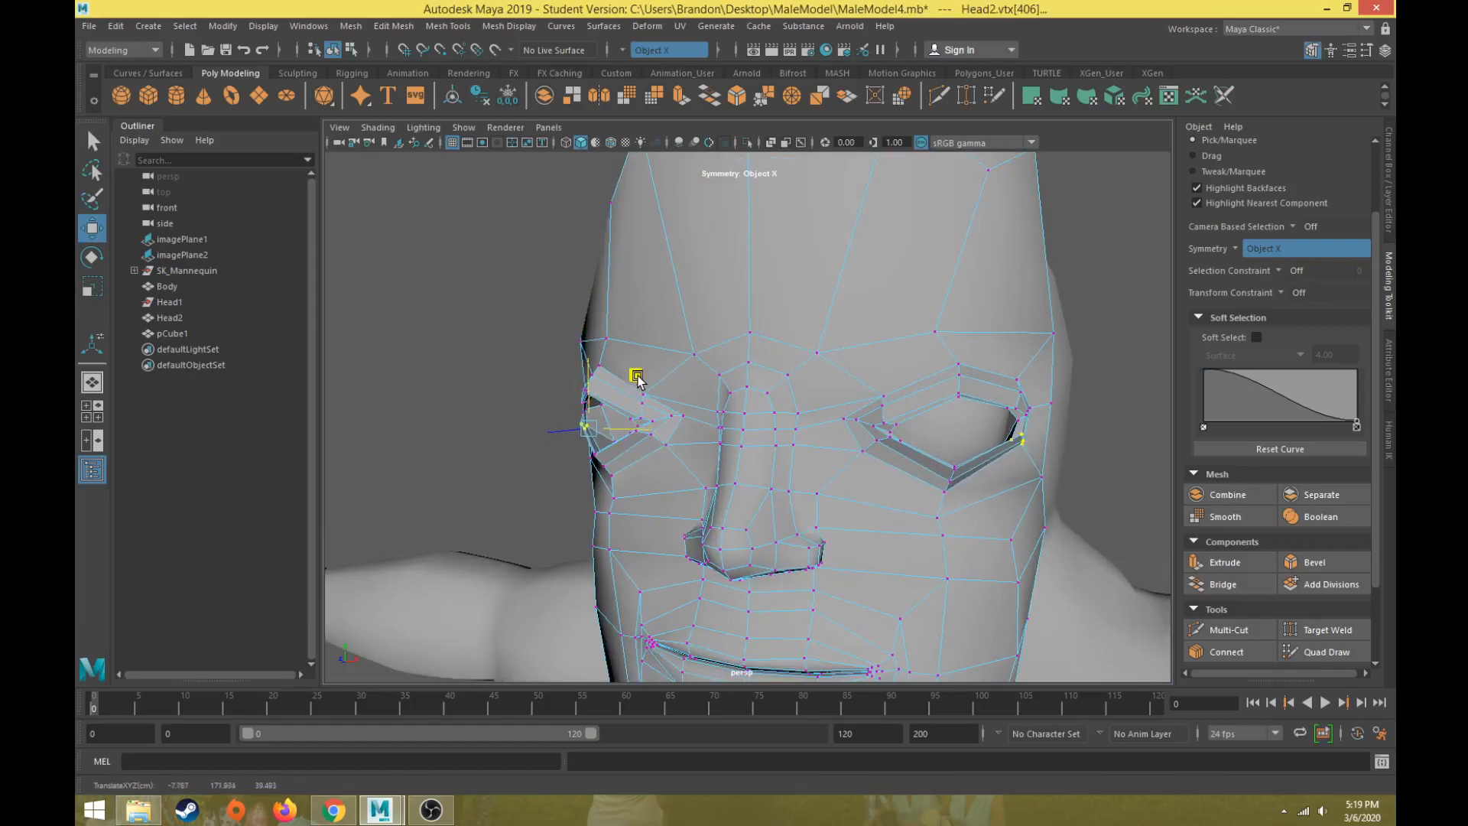
alt+drag(639, 377, 597, 380)
middle_drag(596, 380, 599, 392)
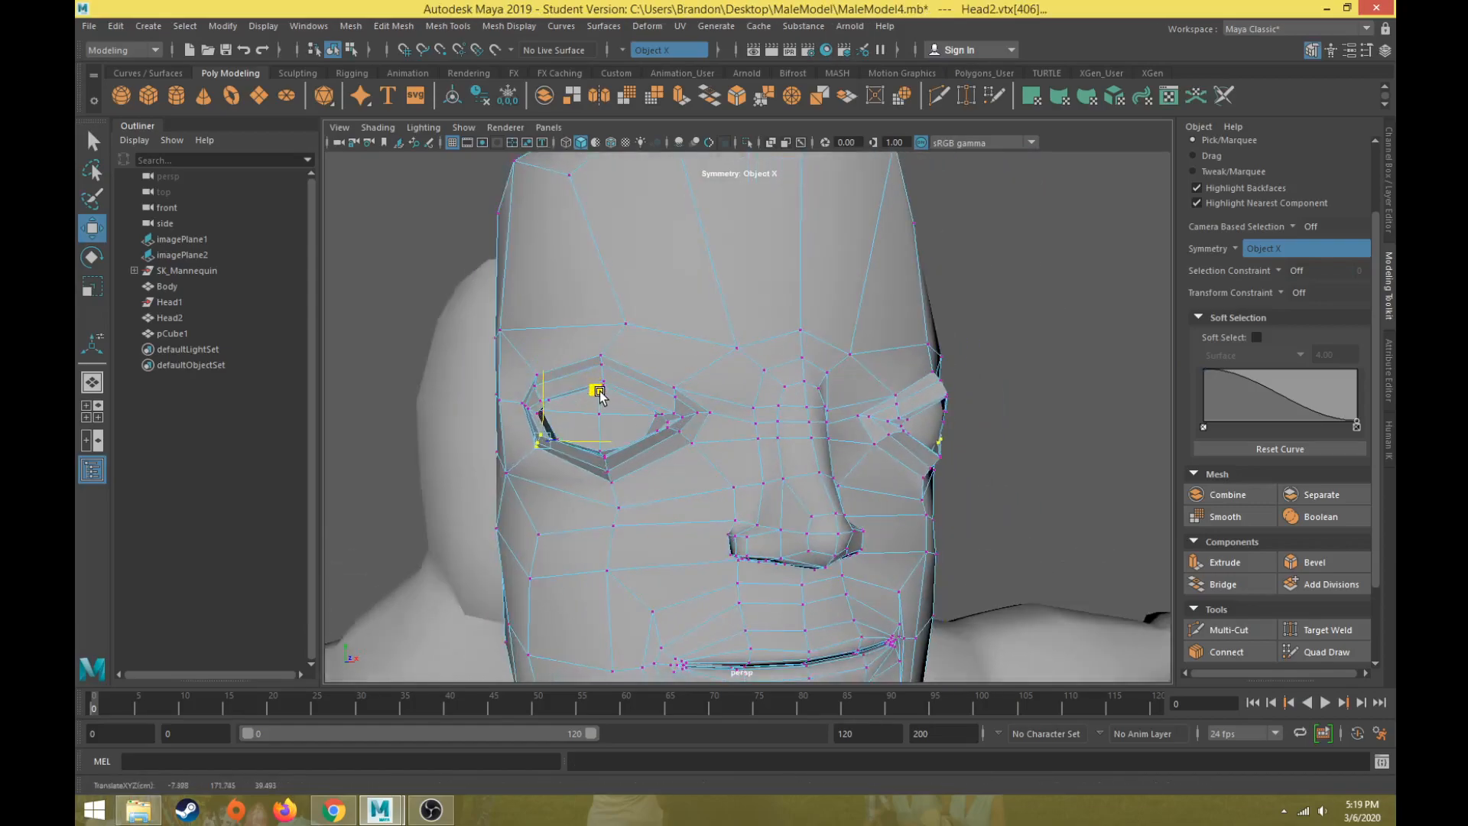
alt+drag(693, 421, 572, 467)
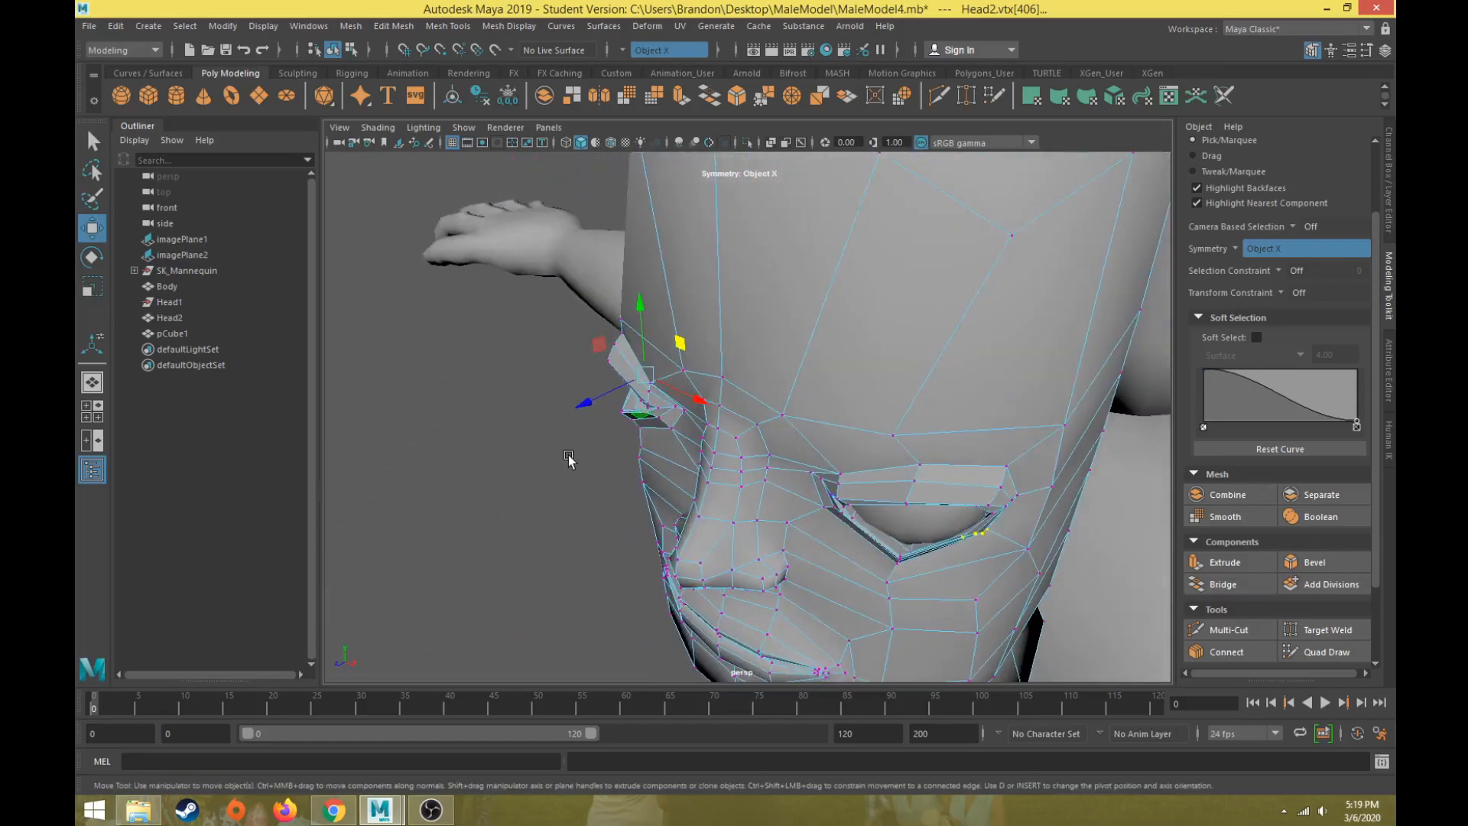
- Adjust the depth of the selected lower outer eyelid vertices so they sit against the eyeball
middle_drag(581, 399, 577, 408)
alt+drag(806, 543, 667, 505)
scroll(885, 426, up, 5)
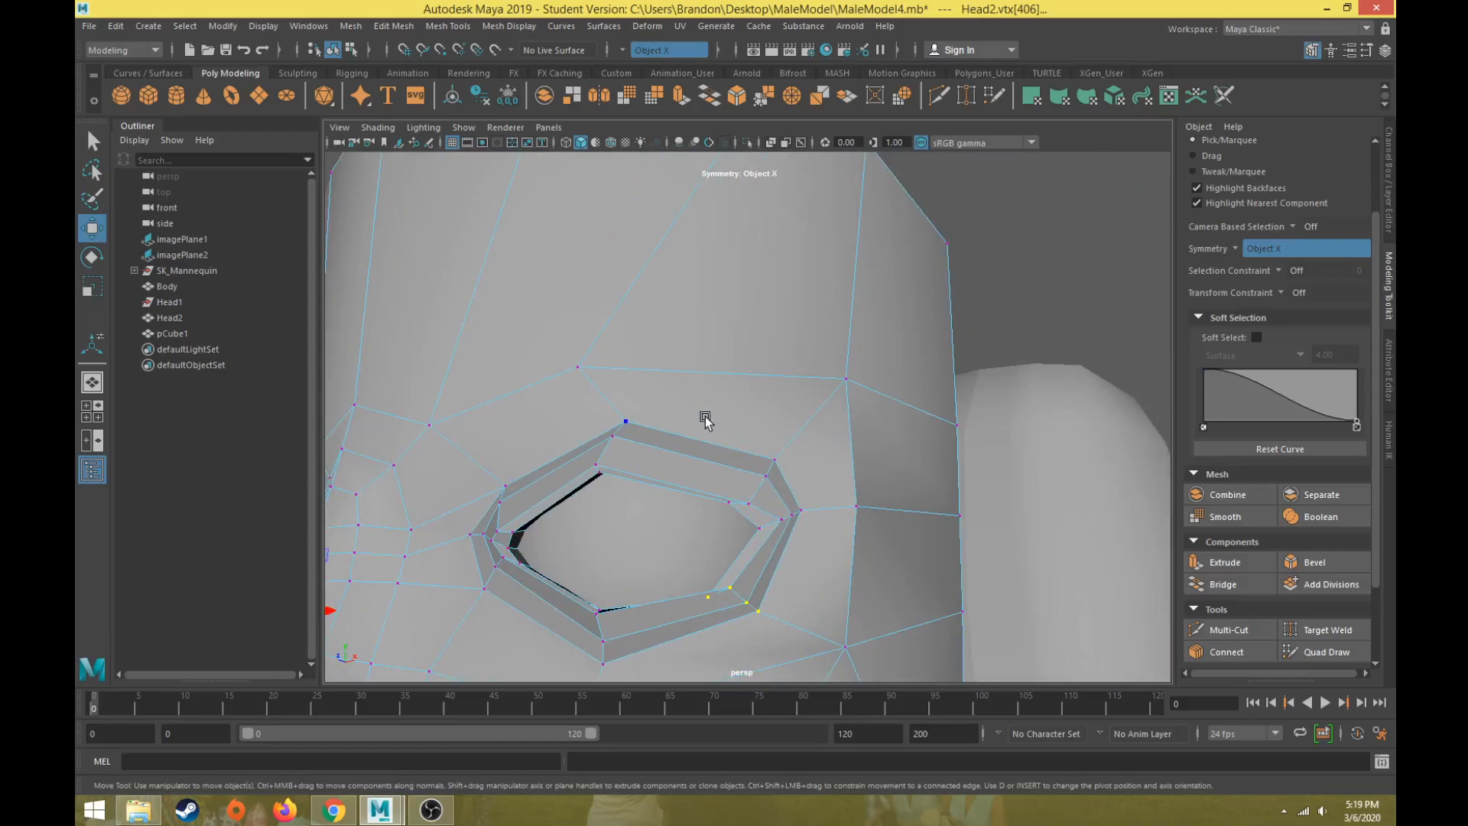
- Select the upper outer eyelid vertices, excluding strays elsewhere on the head, and move them in depth around the eyeball
drag(779, 513, 778, 508)
ctrl+drag(803, 400, 1010, 692)
alt+drag(736, 493, 749, 401)
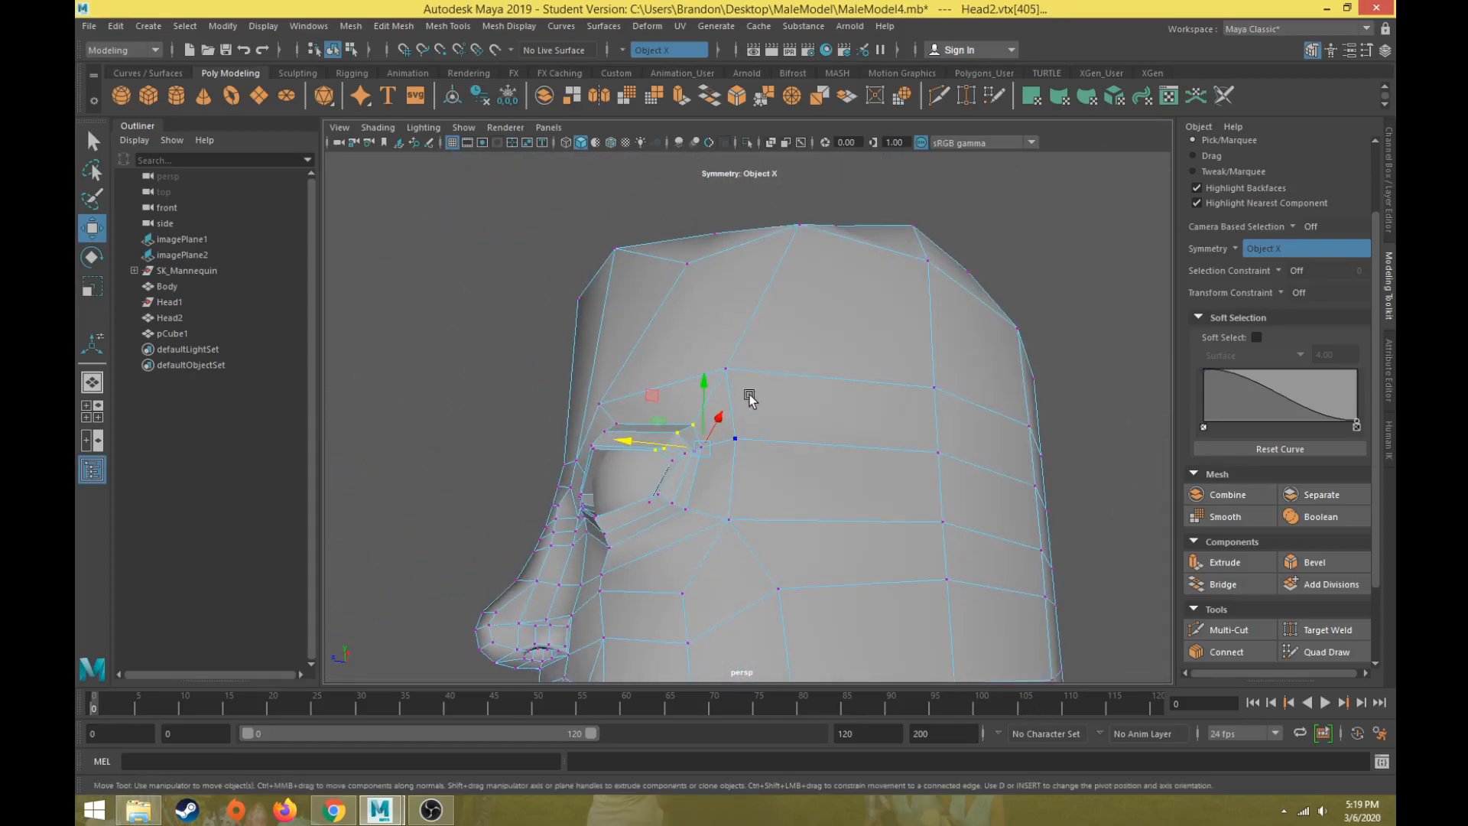
alt+drag(476, 393, 746, 451)
scroll(707, 467, up, 5)
alt+drag(830, 420, 761, 369)
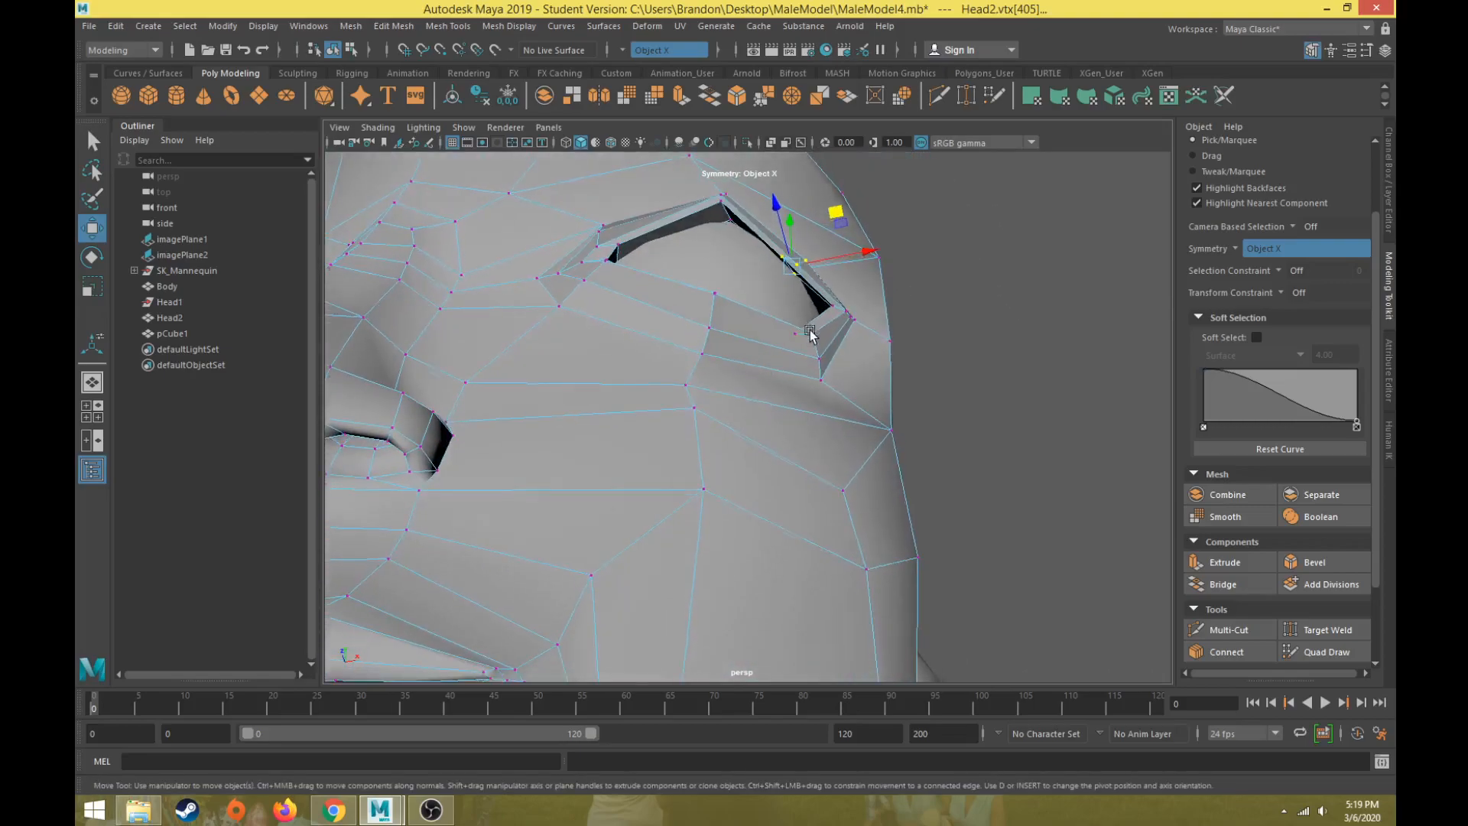
alt+drag(813, 327, 789, 395)
drag(884, 356, 886, 356)
- Select the outer eye-corner vertices without the ones at the back of the head, and shift them slightly inward around the eyeball
alt+drag(885, 356, 786, 408)
scroll(786, 408, down, 5)
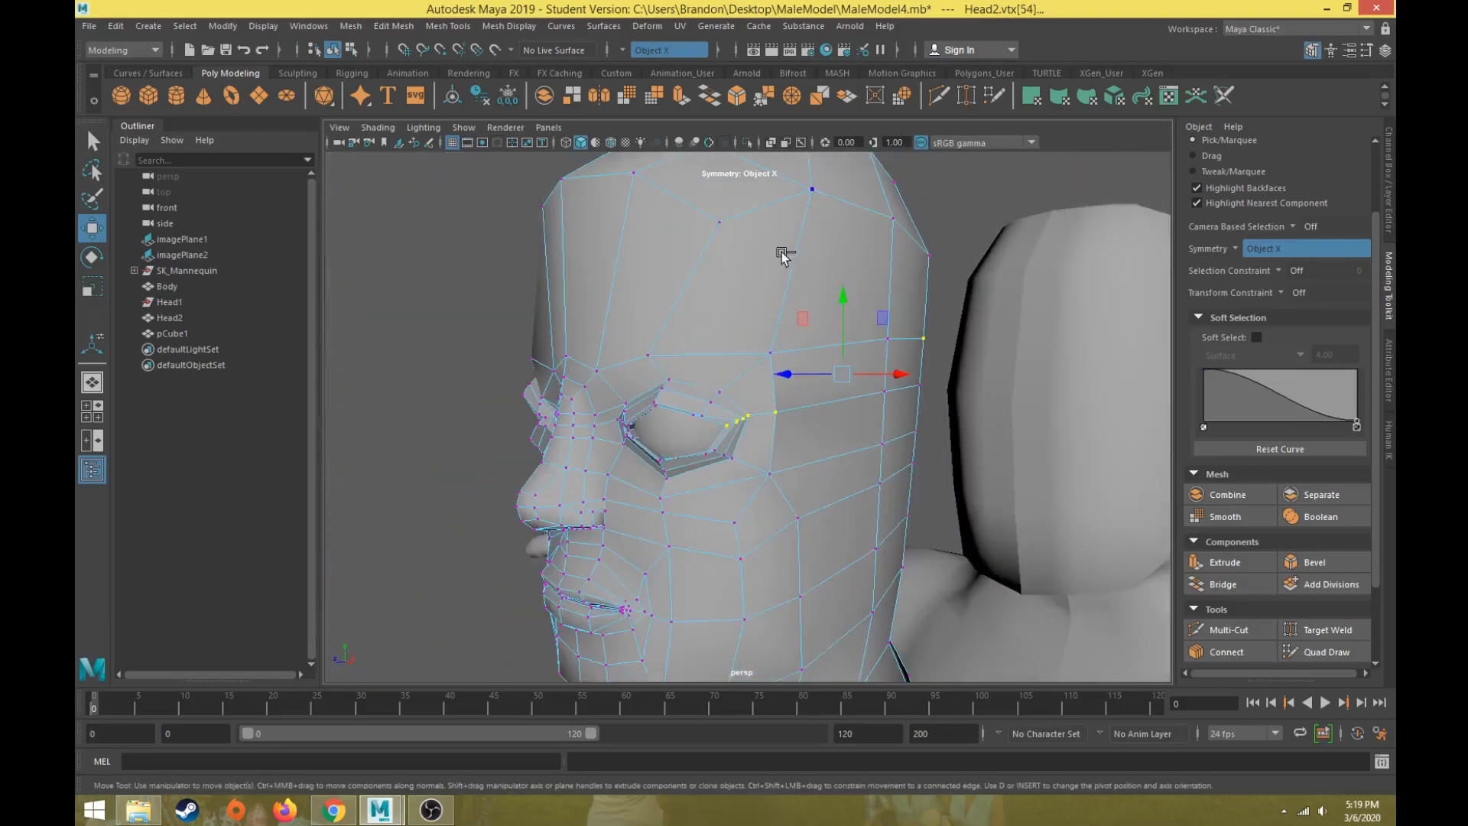
ctrl+drag(1079, 549, 1079, 547)
mouse_move(841, 466)
alt+mouse_down()
mouse_move(852, 525)
mouse_move(825, 455)
alt+mouse_up()
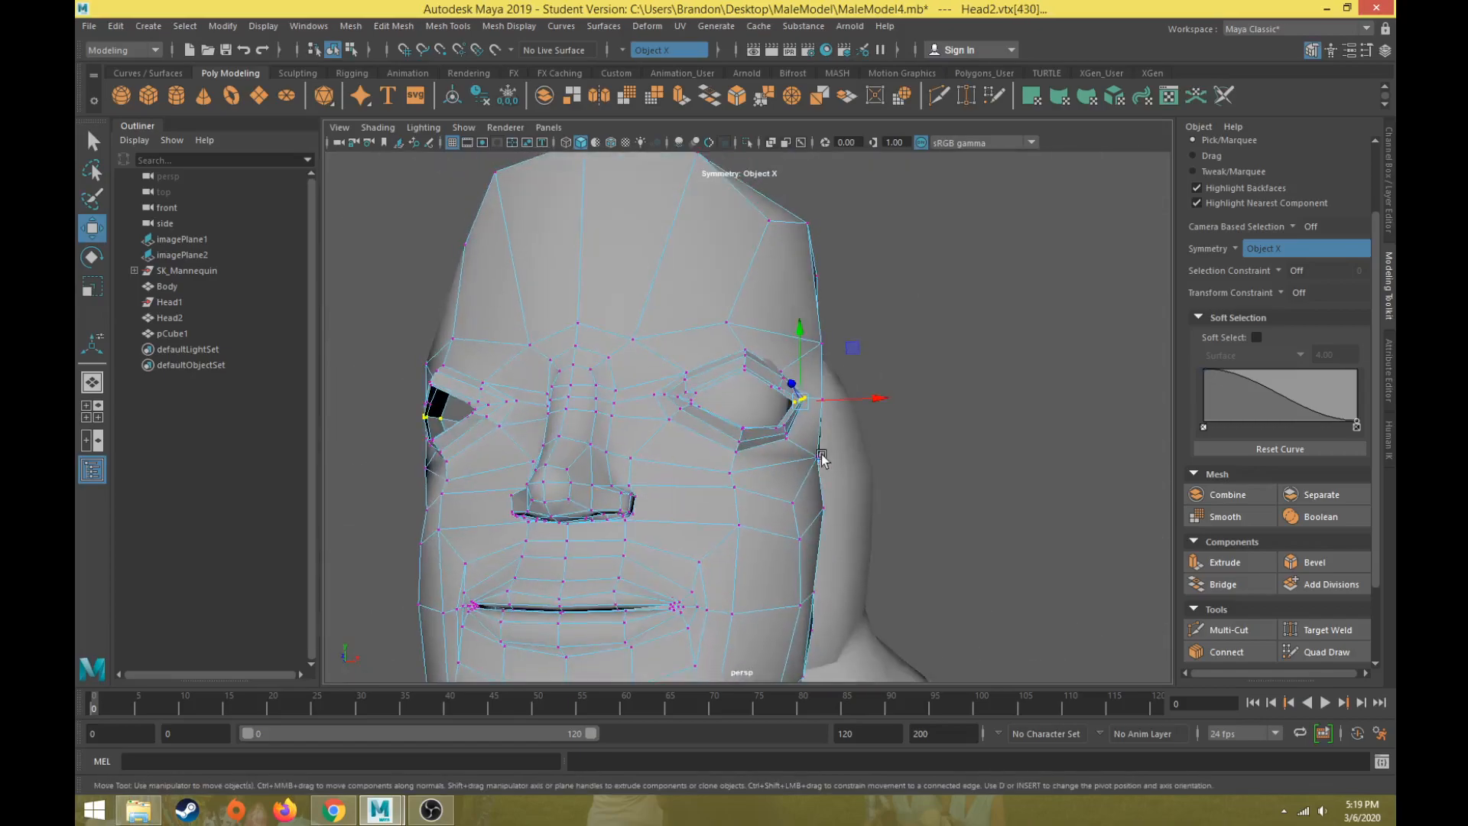
scroll(826, 455, up, 5)
alt+middle_drag(826, 451, 755, 471)
alt+drag(754, 467, 735, 466)
drag(846, 345, 747, 479)
scroll(747, 479, up, 4)
alt+middle_drag(747, 479, 709, 498)
drag(856, 397, 843, 397)
- Select only the lower inner eyelid vertices and move them down and away from the nose
alt+drag(678, 364, 599, 426)
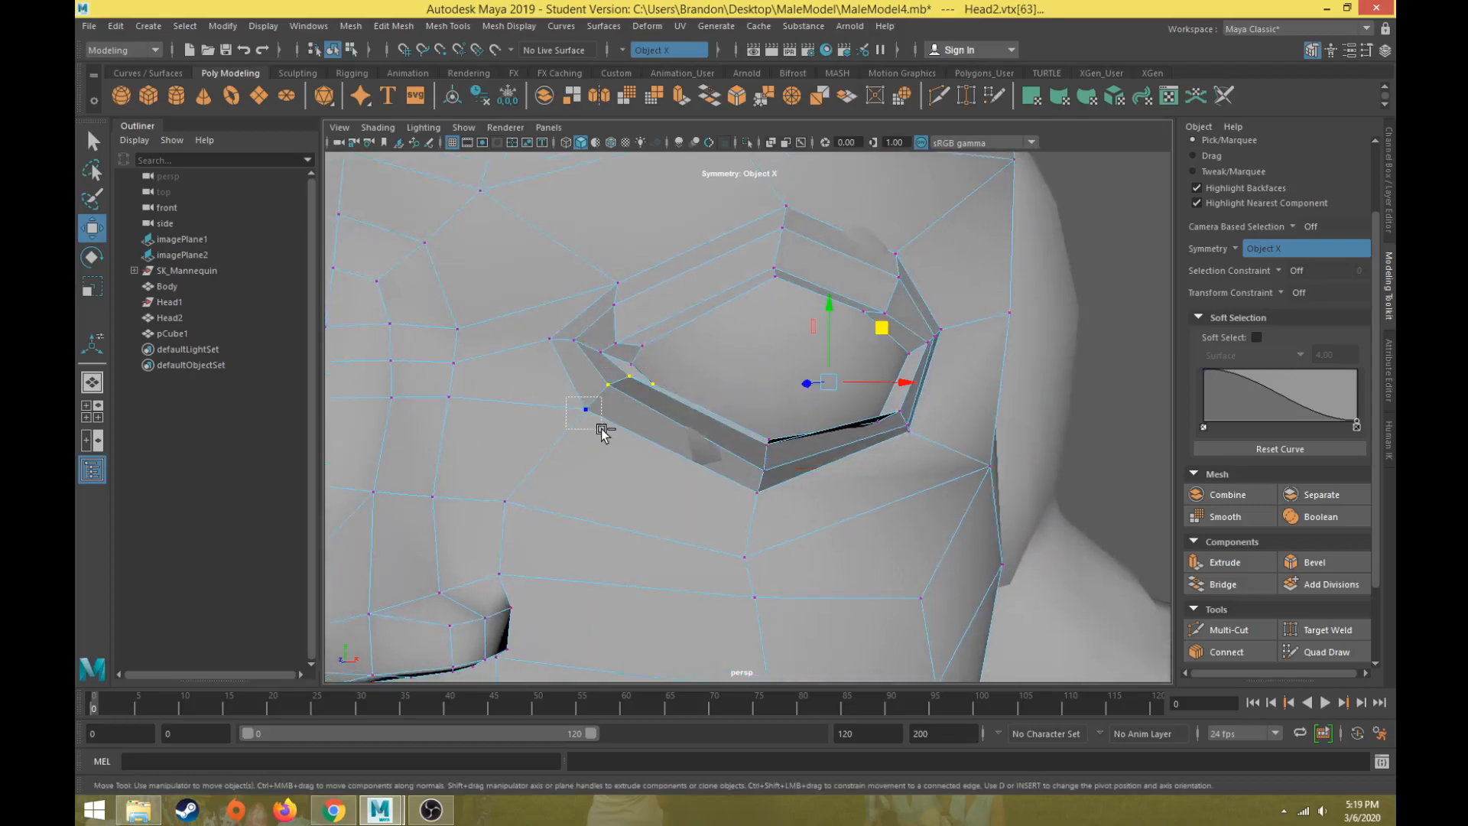
scroll(730, 393, down, 5)
ctrl+drag(984, 468, 985, 469)
alt+drag(640, 461, 675, 425)
scroll(692, 466, up, 6)
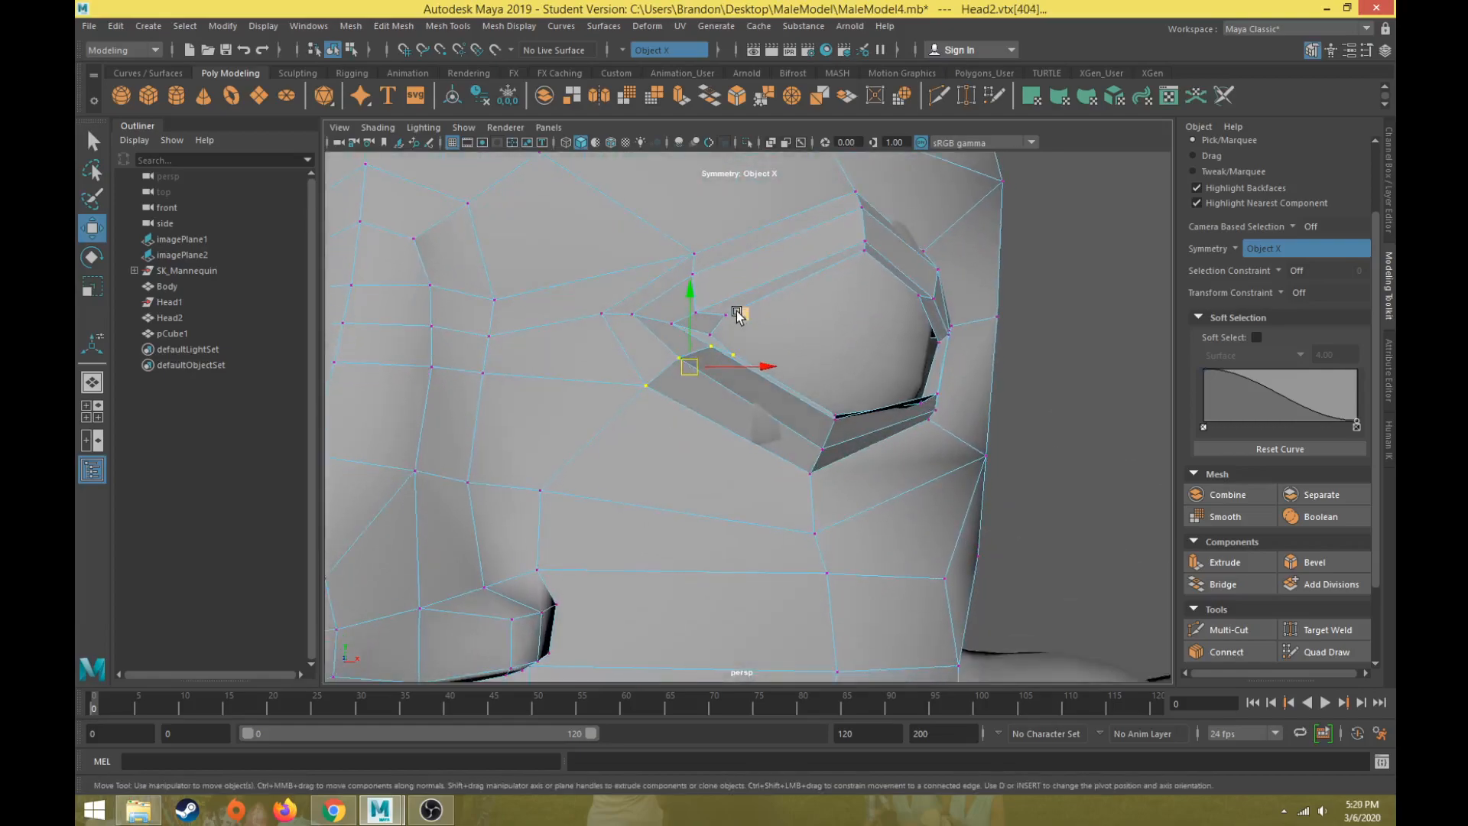
middle_drag(737, 320, 771, 345)
- Push the lower inner eyelid vertices back in depth and lower them slightly
alt+drag(781, 347, 676, 514)
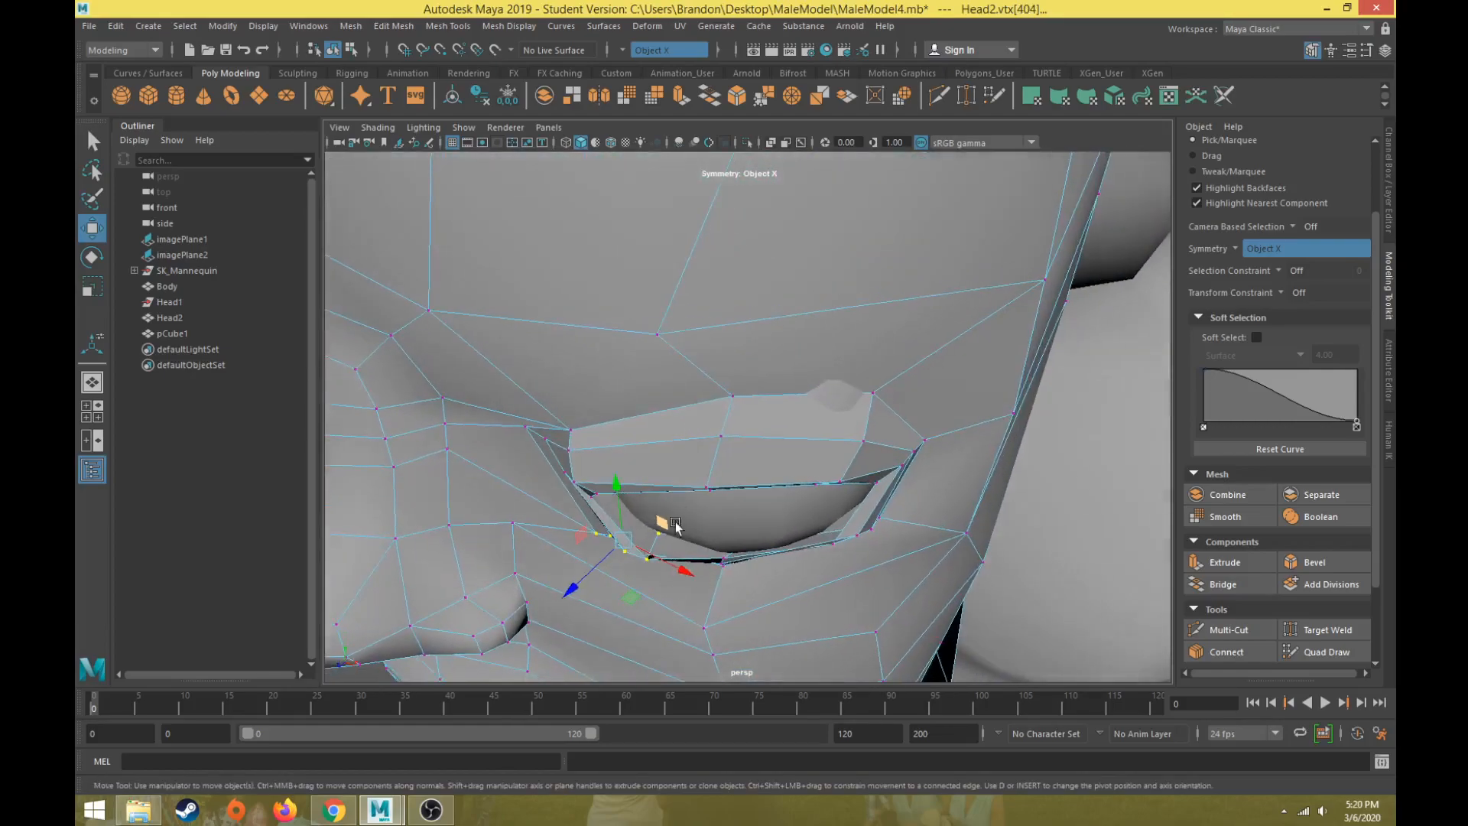
middle_drag(553, 587, 599, 557)
alt+drag(599, 557, 655, 484)
middle_drag(655, 483, 655, 497)
alt+drag(652, 432, 666, 327)
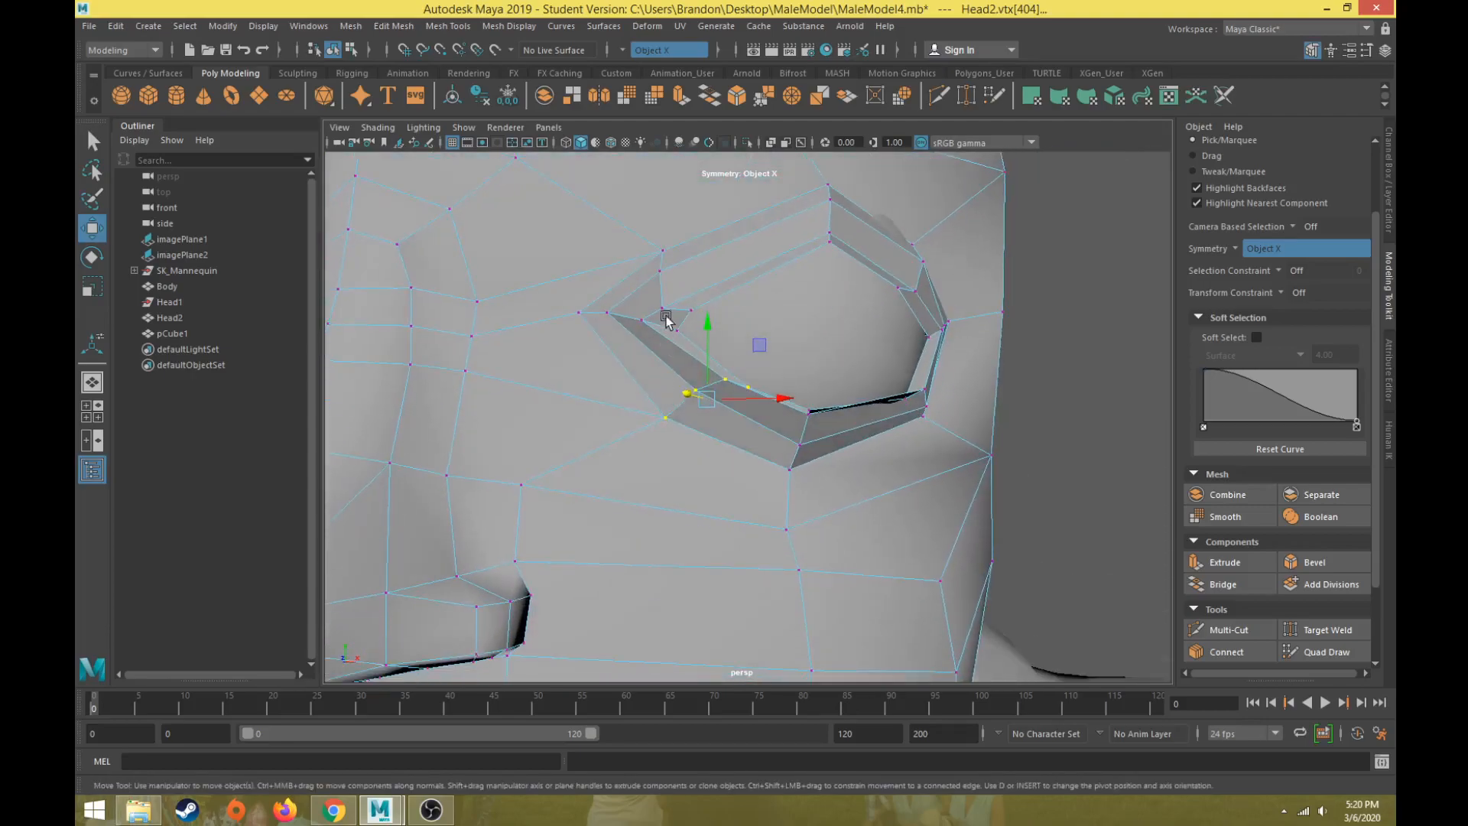
- Select the upper inner eyelid vertices, using wireframe display to exclude stray vertices elsewhere on the head
scroll(720, 309, down, 8)
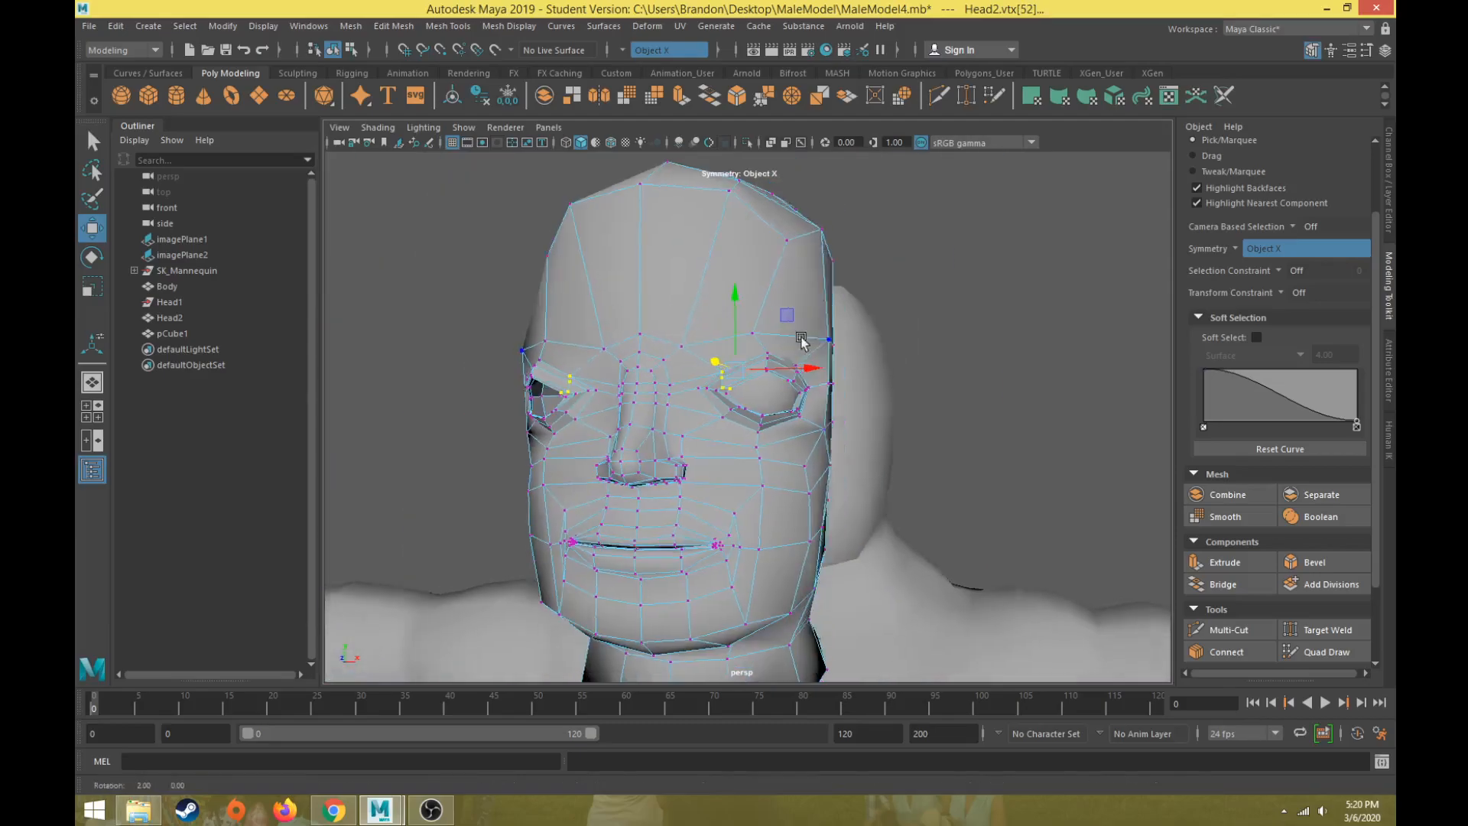
alt+drag(813, 341, 734, 324)
ctrl+drag(760, 269, 1186, 640)
scroll(729, 451, up, 3)
scroll(729, 450, up, 2)
key(4)
alt+drag(747, 429, 734, 395)
scroll(740, 294, up, 1)
ctrl+drag(732, 255, 782, 310)
key(5)
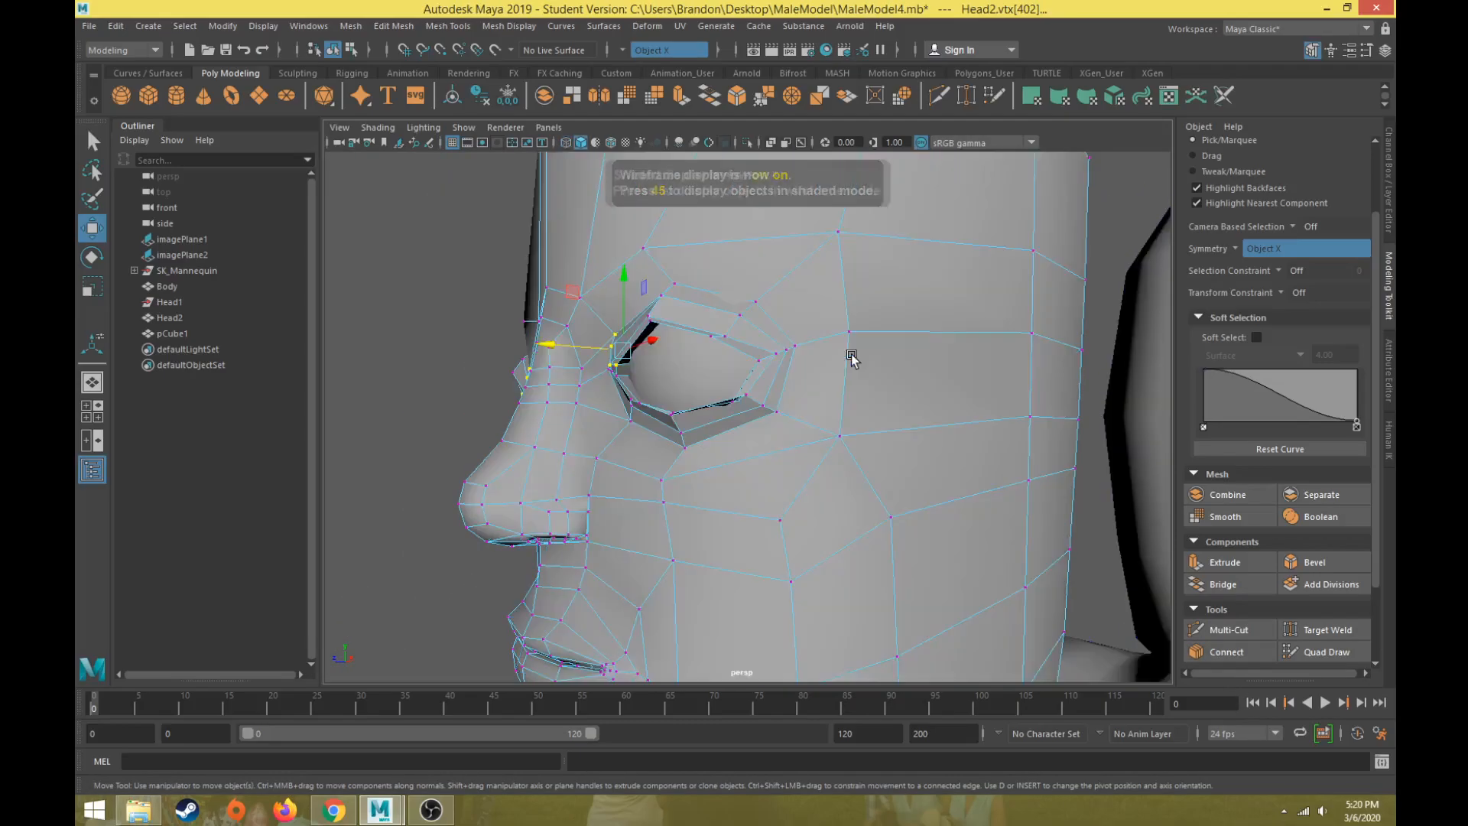
- Reposition the upper inner eyelid vertices beside the nose bridge to fit the lid around the eyeball
alt+drag(794, 368, 606, 390)
scroll(604, 533, up, 3)
scroll(605, 533, up, 2)
alt+middle_drag(605, 533, 641, 459)
drag(637, 358, 566, 397)
alt+middle_drag(566, 397, 728, 375)
alt+drag(728, 374, 734, 406)
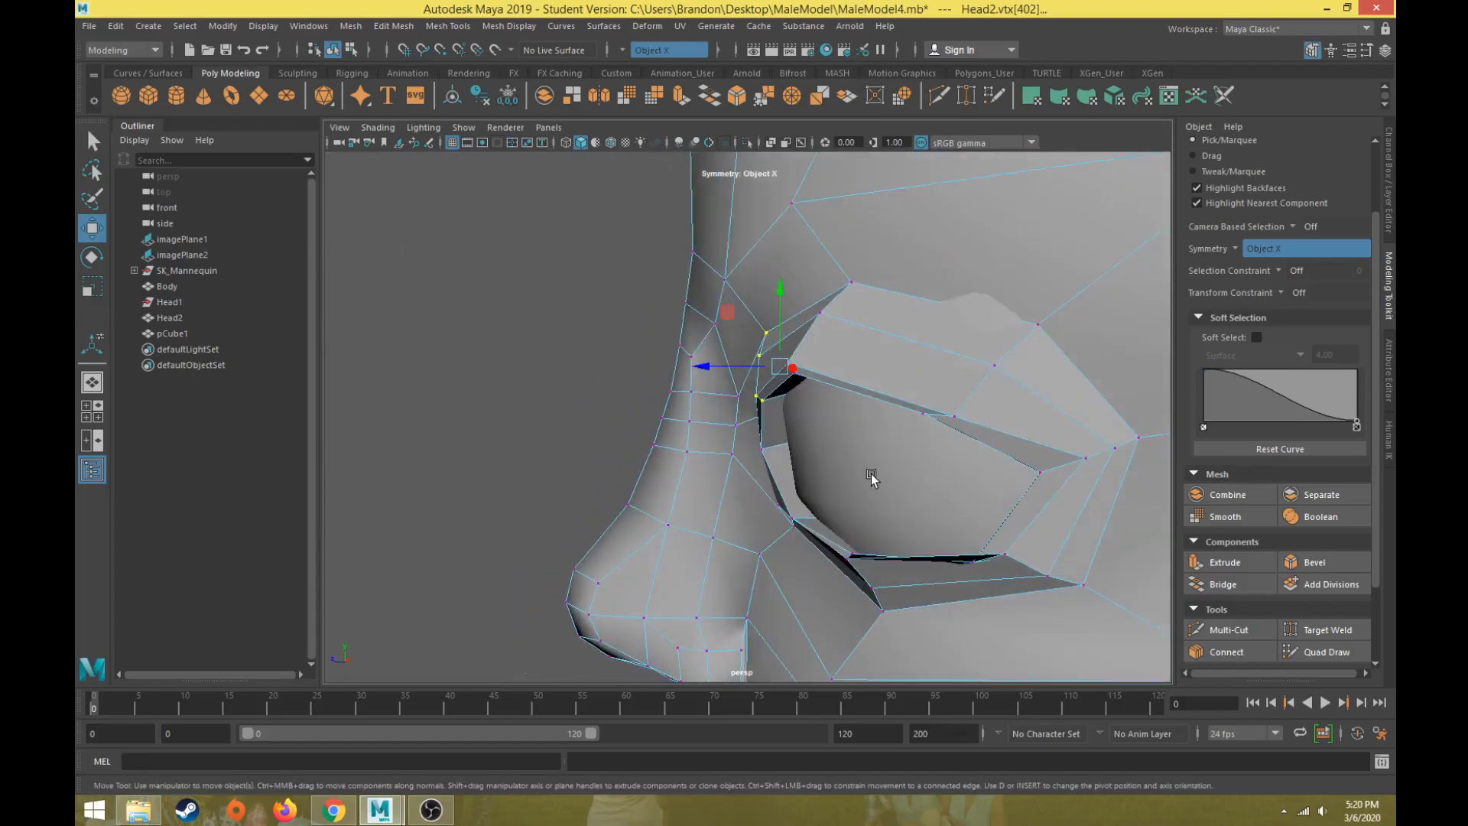
- Return to object mode and reposition the eyeball inside the socket
right_drag(828, 308, 858, 281)
click(814, 435)
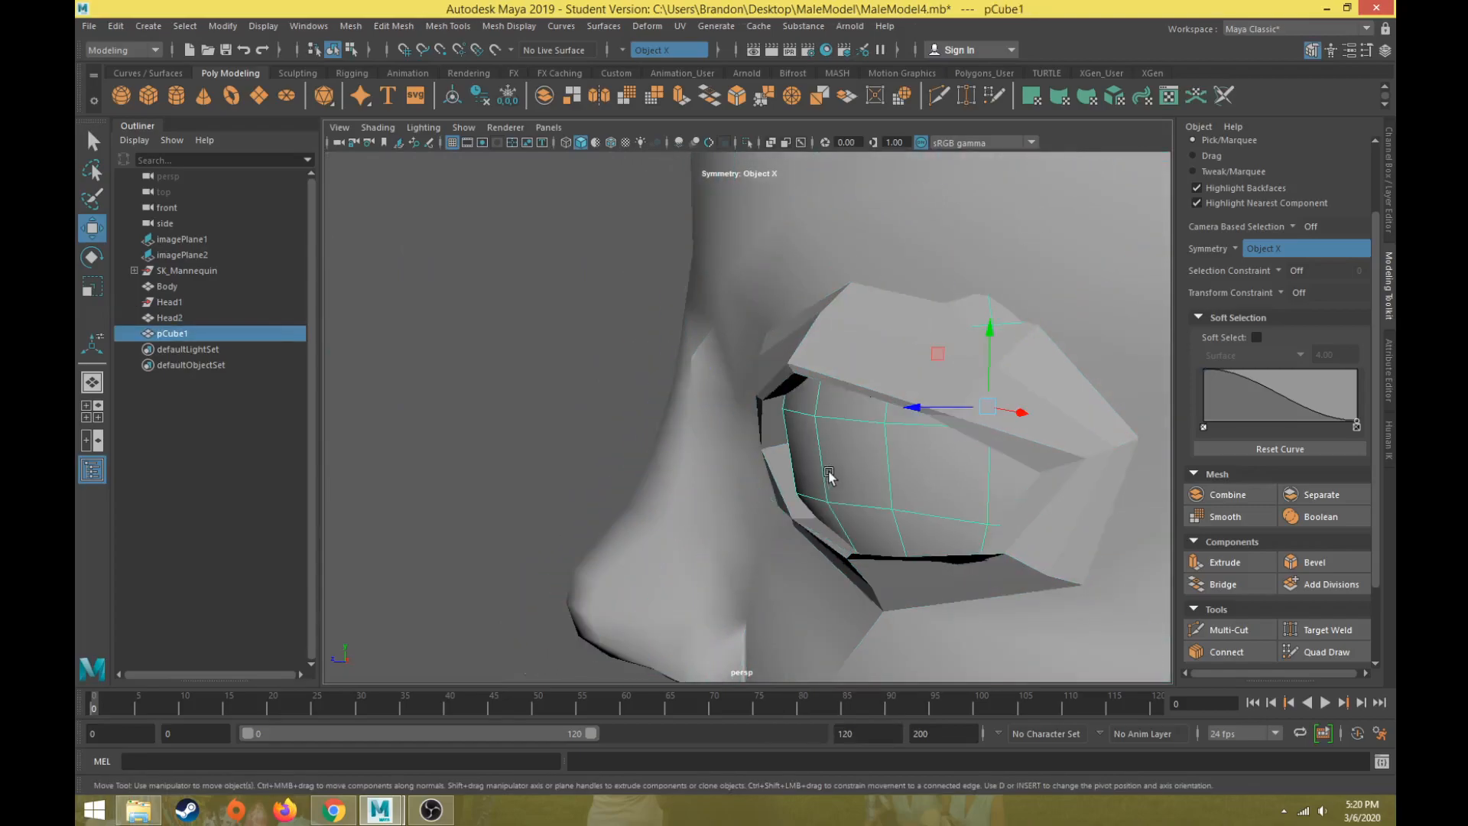
alt+drag(823, 470, 896, 464)
drag(913, 405, 874, 512)
- Edit the head's vertices and reposition the inner-rim vertices of the lower outer eyelid around the eyeball
click(974, 520)
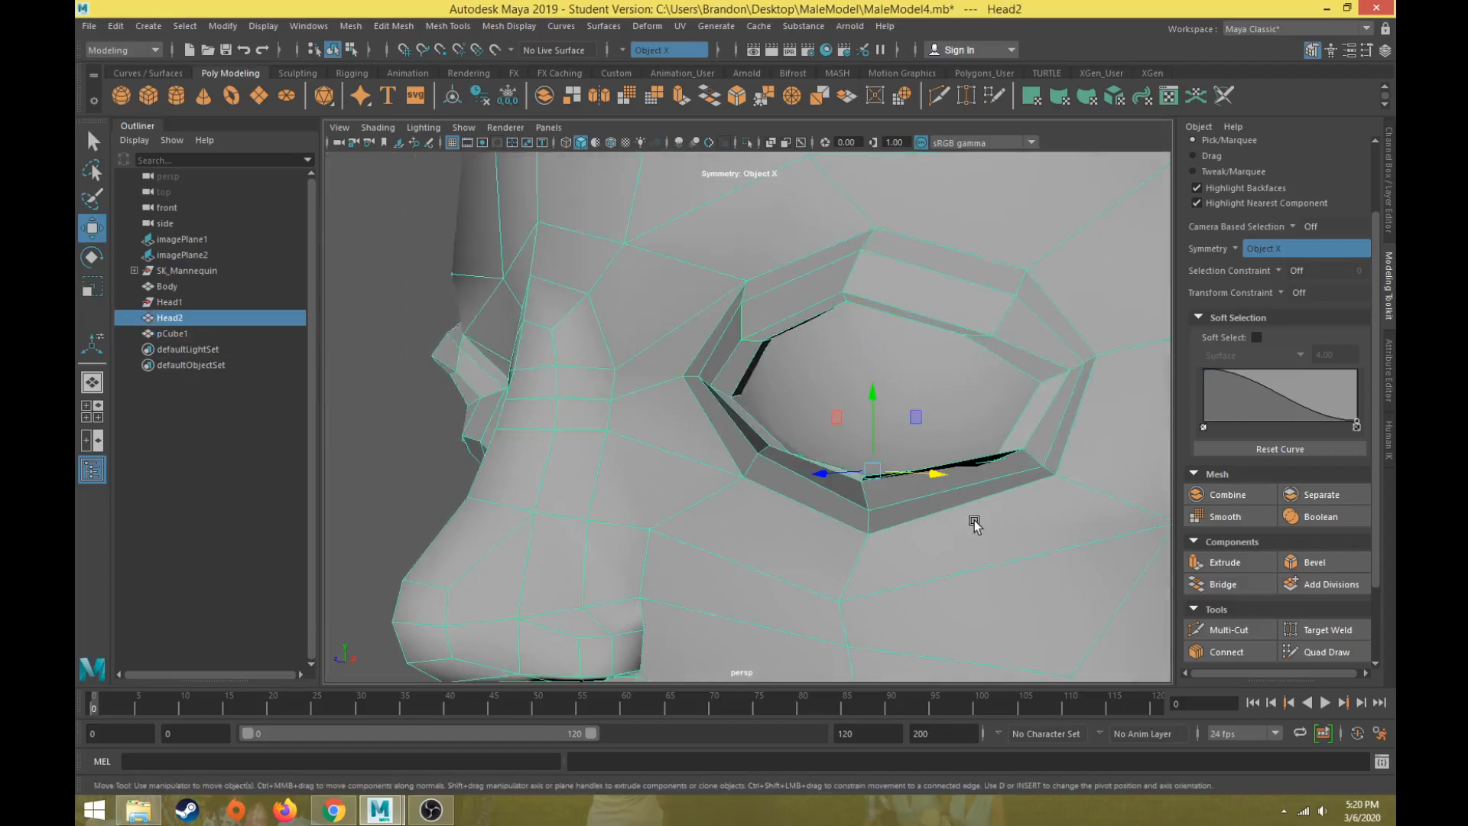
scroll(974, 520, up, 3)
alt+middle_drag(956, 516, 788, 489)
right_drag(873, 494, 797, 378)
alt+drag(874, 467, 1006, 434)
drag(1008, 483, 1025, 557)
alt+drag(1021, 554, 990, 468)
drag(1034, 317, 1042, 400)
scroll(918, 437, down, 5)
mouse_move(856, 455)
alt+mouse_down()
mouse_move(731, 466)
mouse_move(872, 433)
alt+mouse_up()
scroll(734, 472, down, 2)
scroll(742, 474, down, 3)
scroll(872, 434, up, 6)
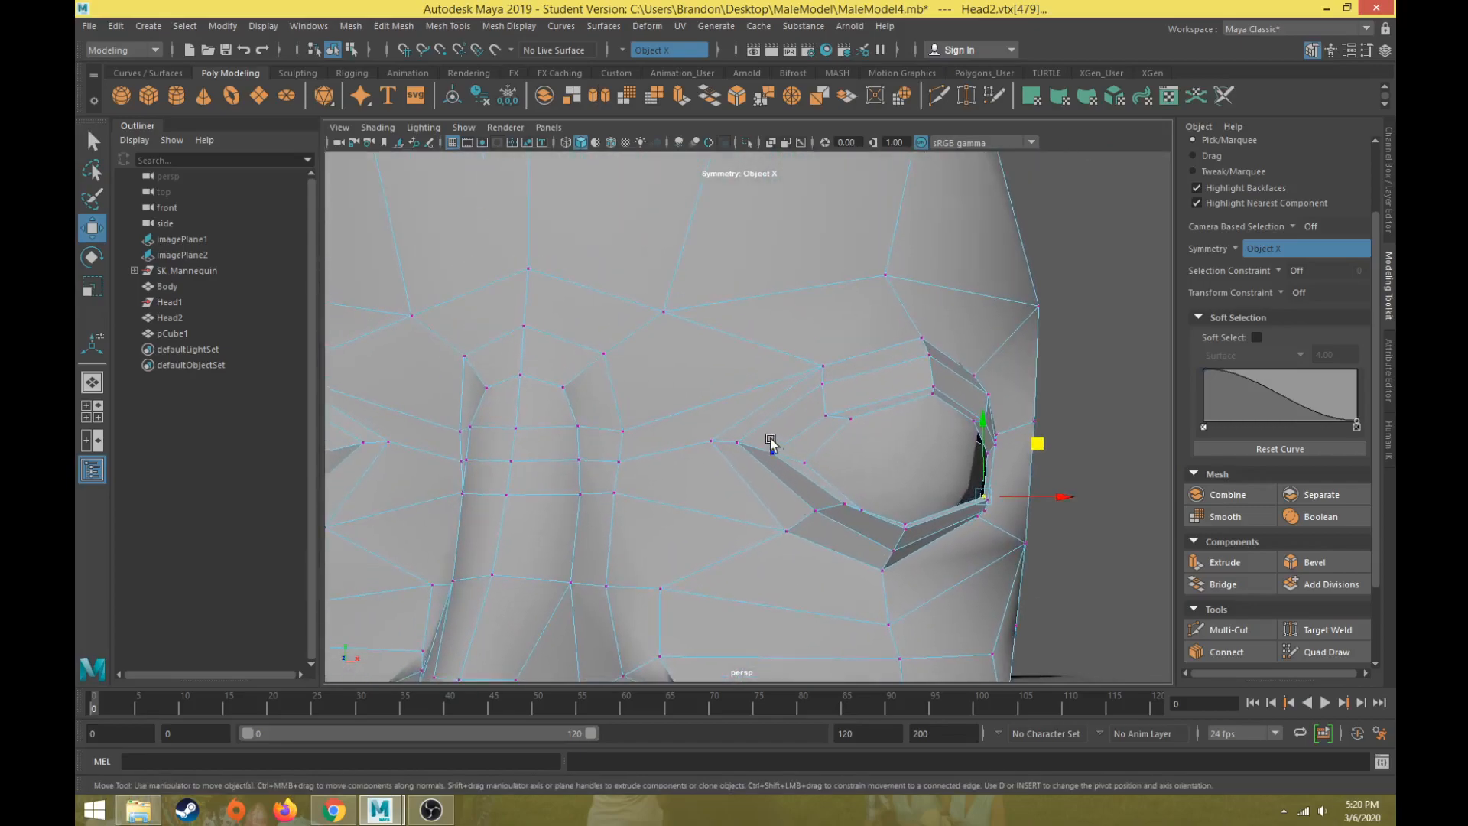
- Select the row of inner eye-corner vertices and move them toward the nose
click(768, 451)
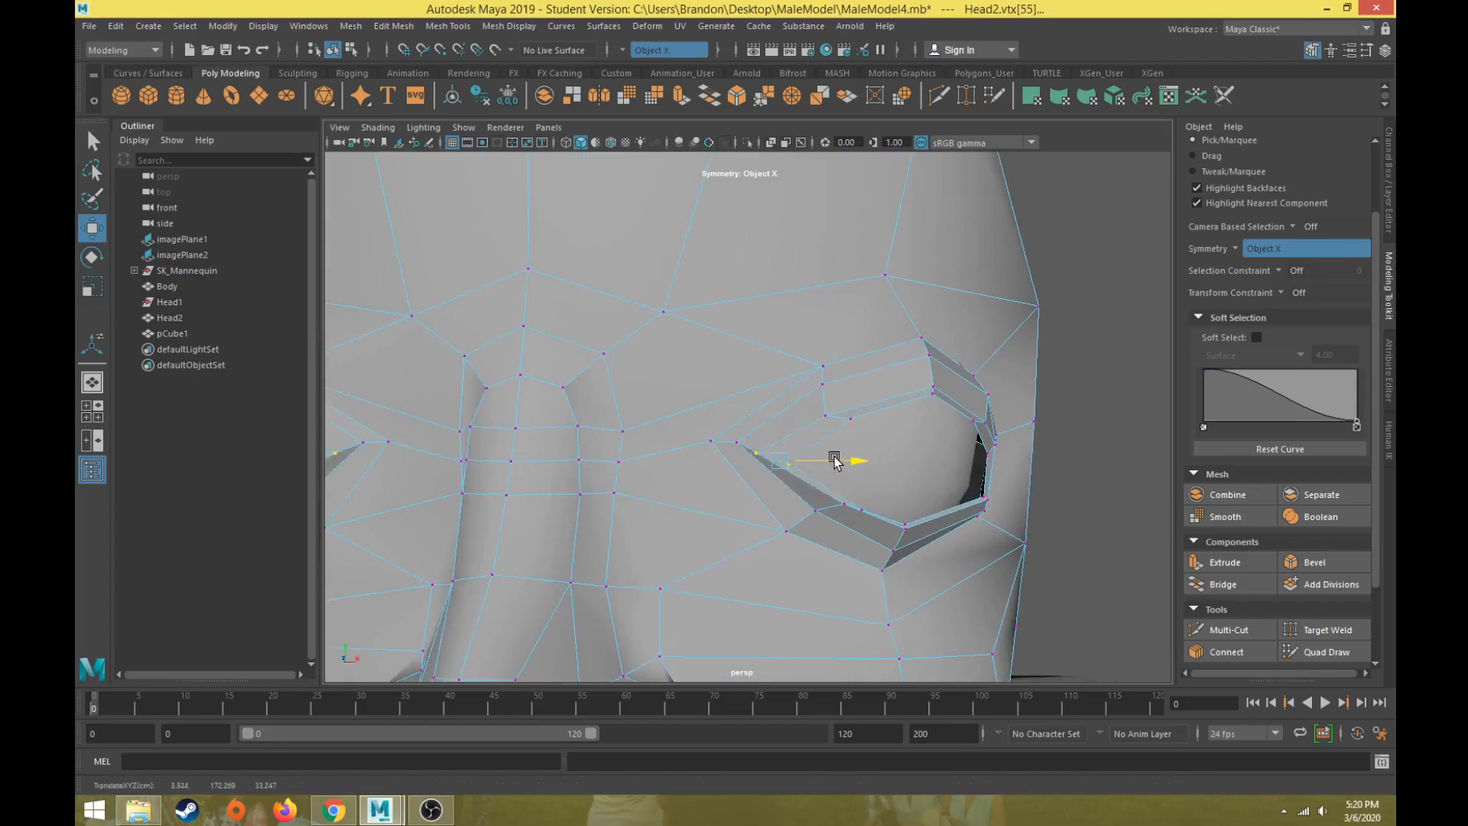
alt+drag(782, 486, 710, 433)
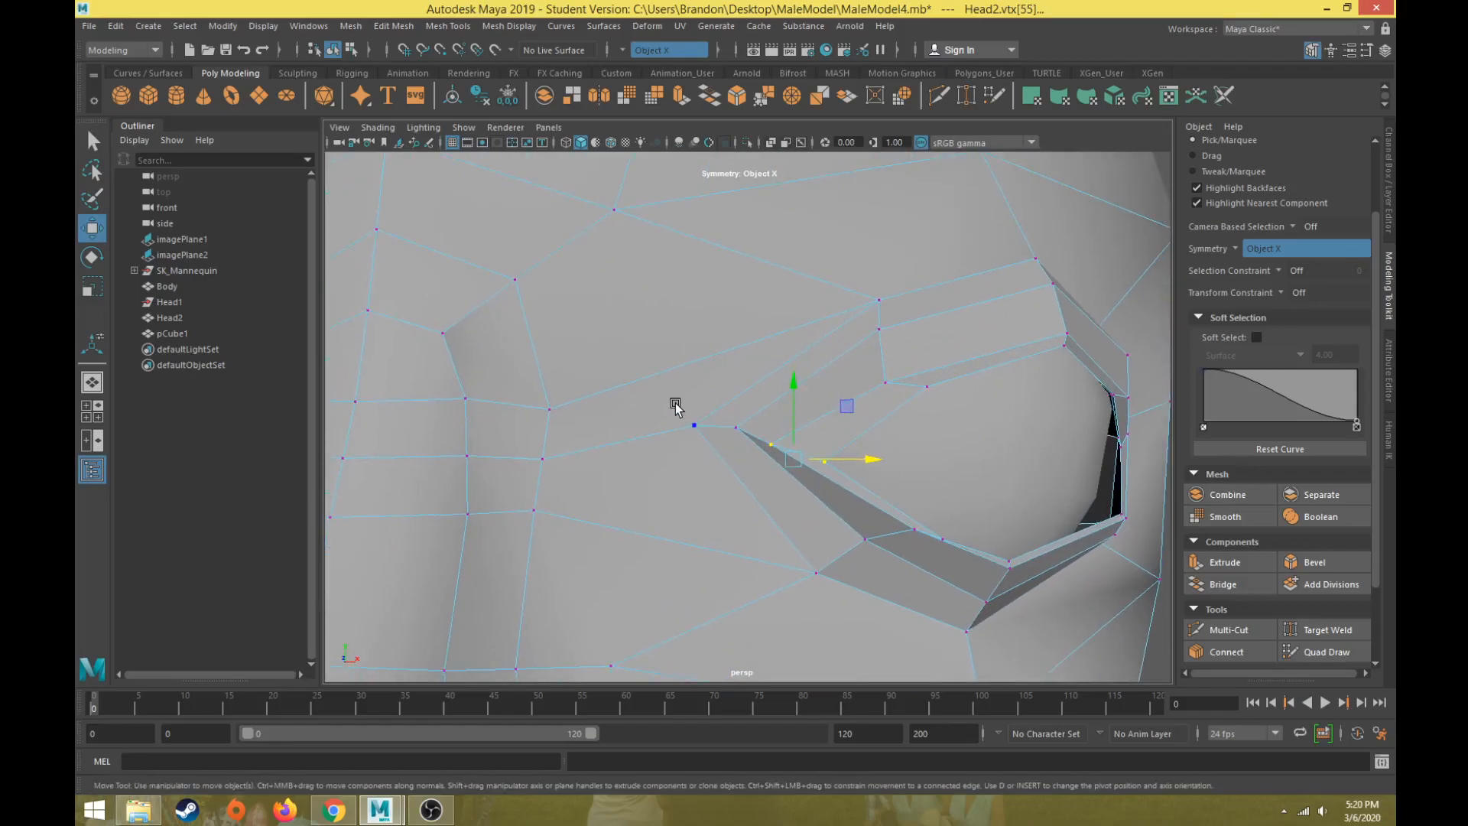
drag(820, 454, 767, 453)
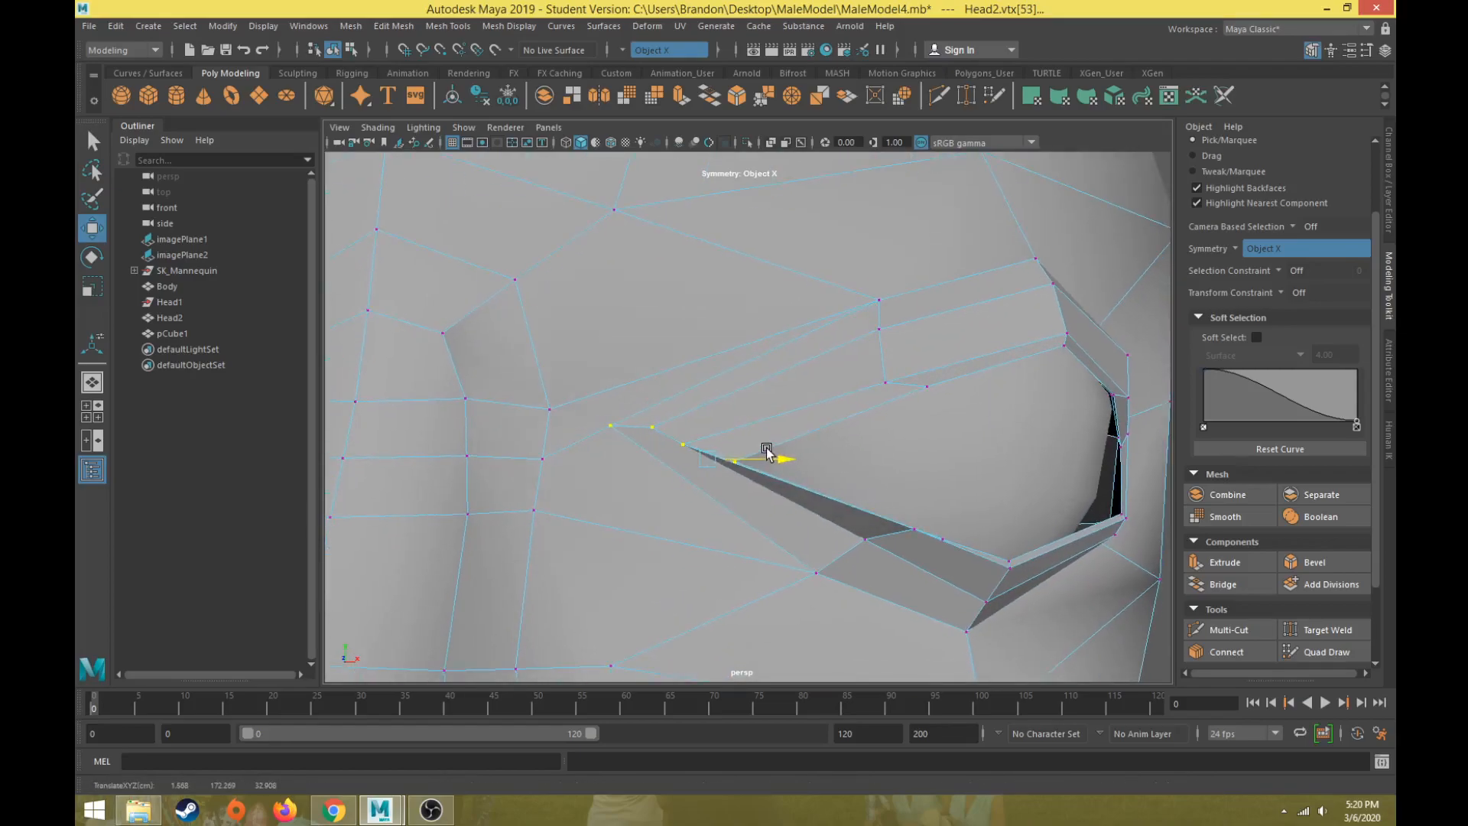
- Reposition the inner-rim vertices at the inner eye corner one by one, viewed from below the brow
drag(708, 403, 728, 547)
click(731, 487)
click(732, 548)
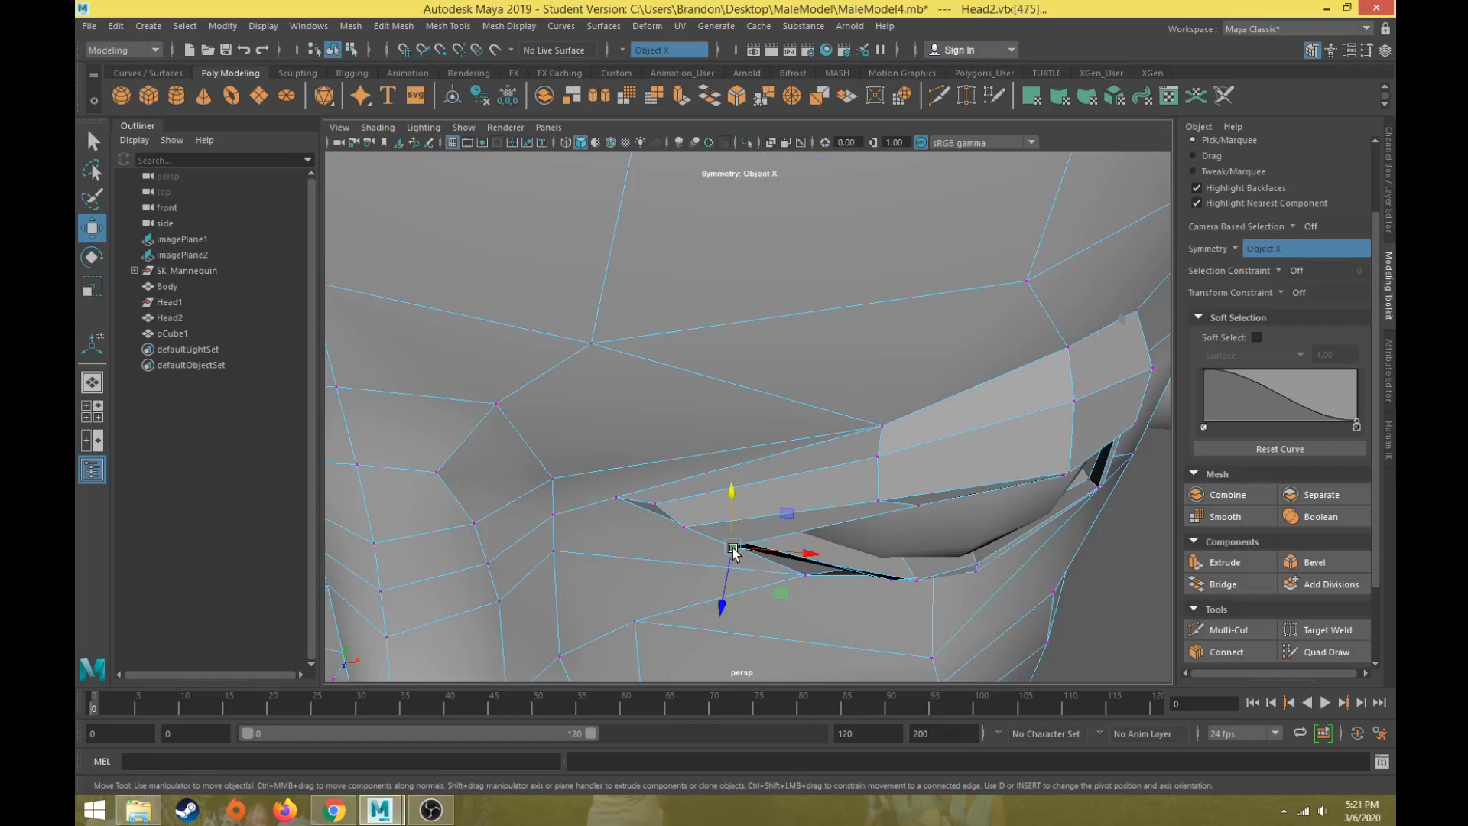
middle_drag(780, 590, 772, 575)
click(688, 523)
drag(729, 570, 868, 301)
middle_drag(868, 301, 828, 284)
alt+drag(818, 353, 811, 505)
- Shift the rim vertices of the lower inner eyelid slightly toward the nose
click(854, 511)
drag(877, 431, 856, 426)
drag(747, 451, 833, 493)
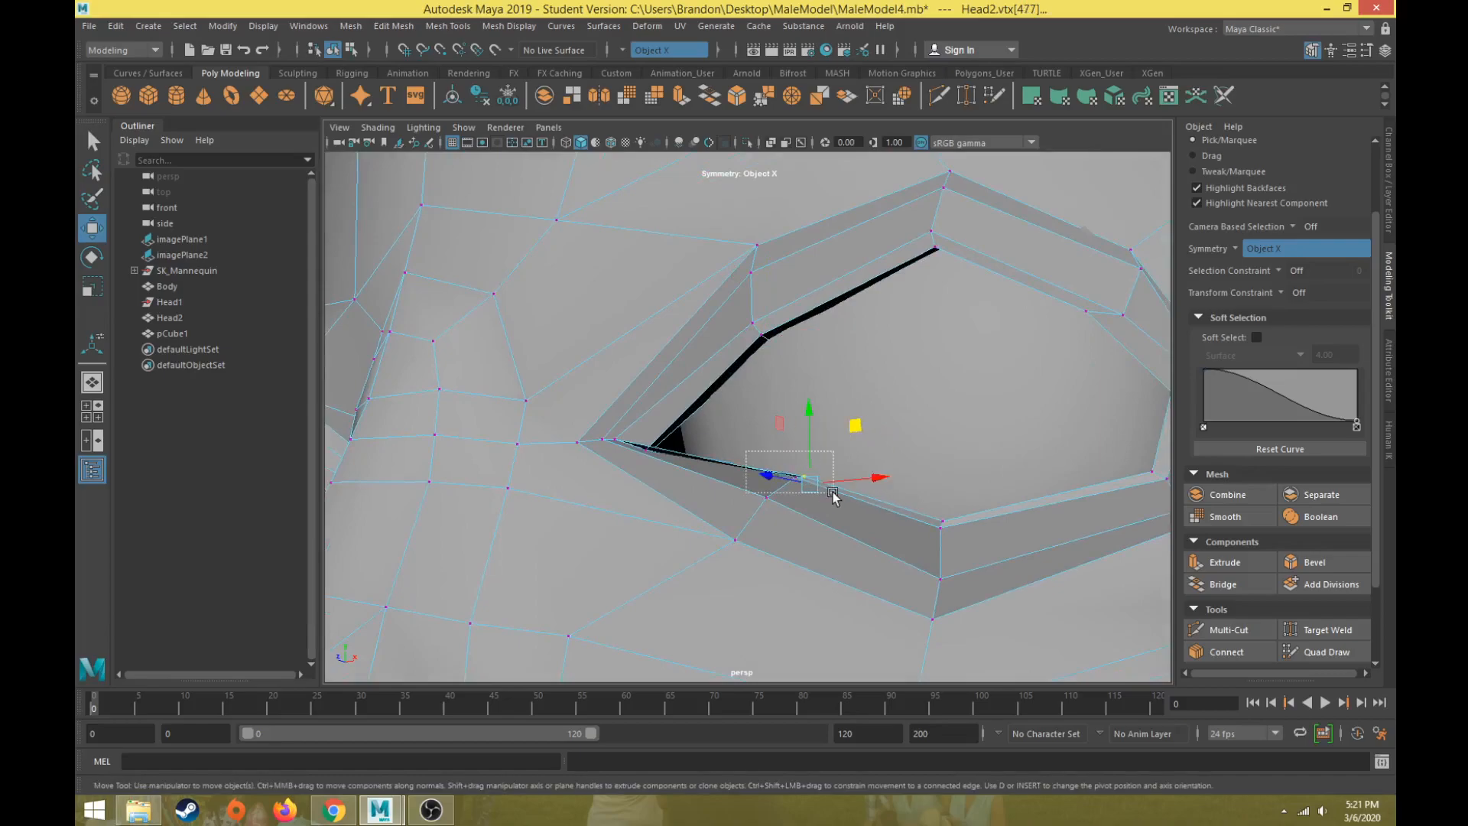
drag(840, 419, 820, 419)
alt+drag(675, 459, 757, 424)
scroll(765, 487, down, 5)
scroll(773, 506, up, 5)
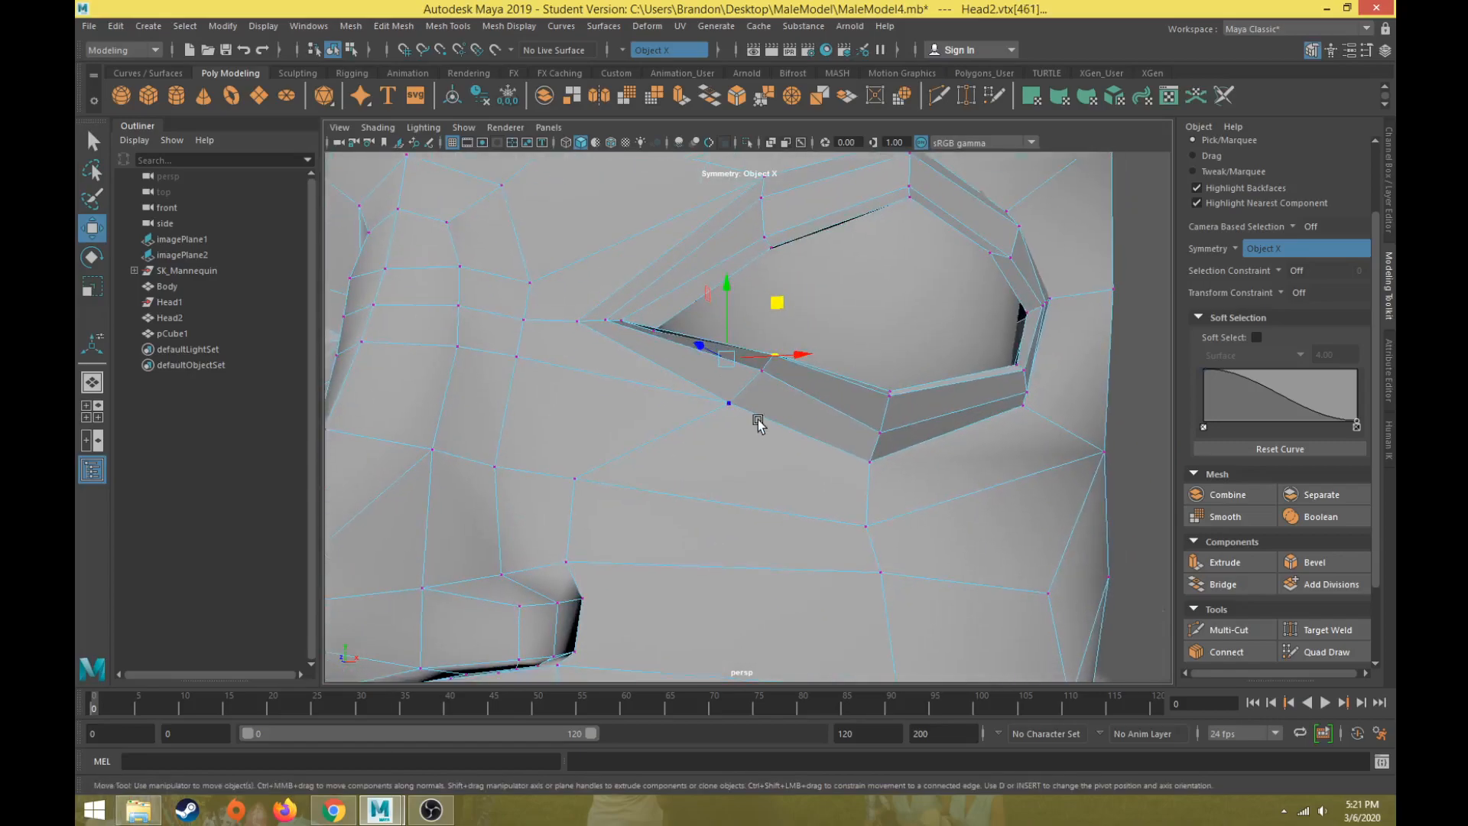
- Move the outer and middle vertices of the lower inner eyelid toward the nose to widen the lid
drag(779, 347, 701, 348)
click(758, 363)
drag(810, 317, 792, 328)
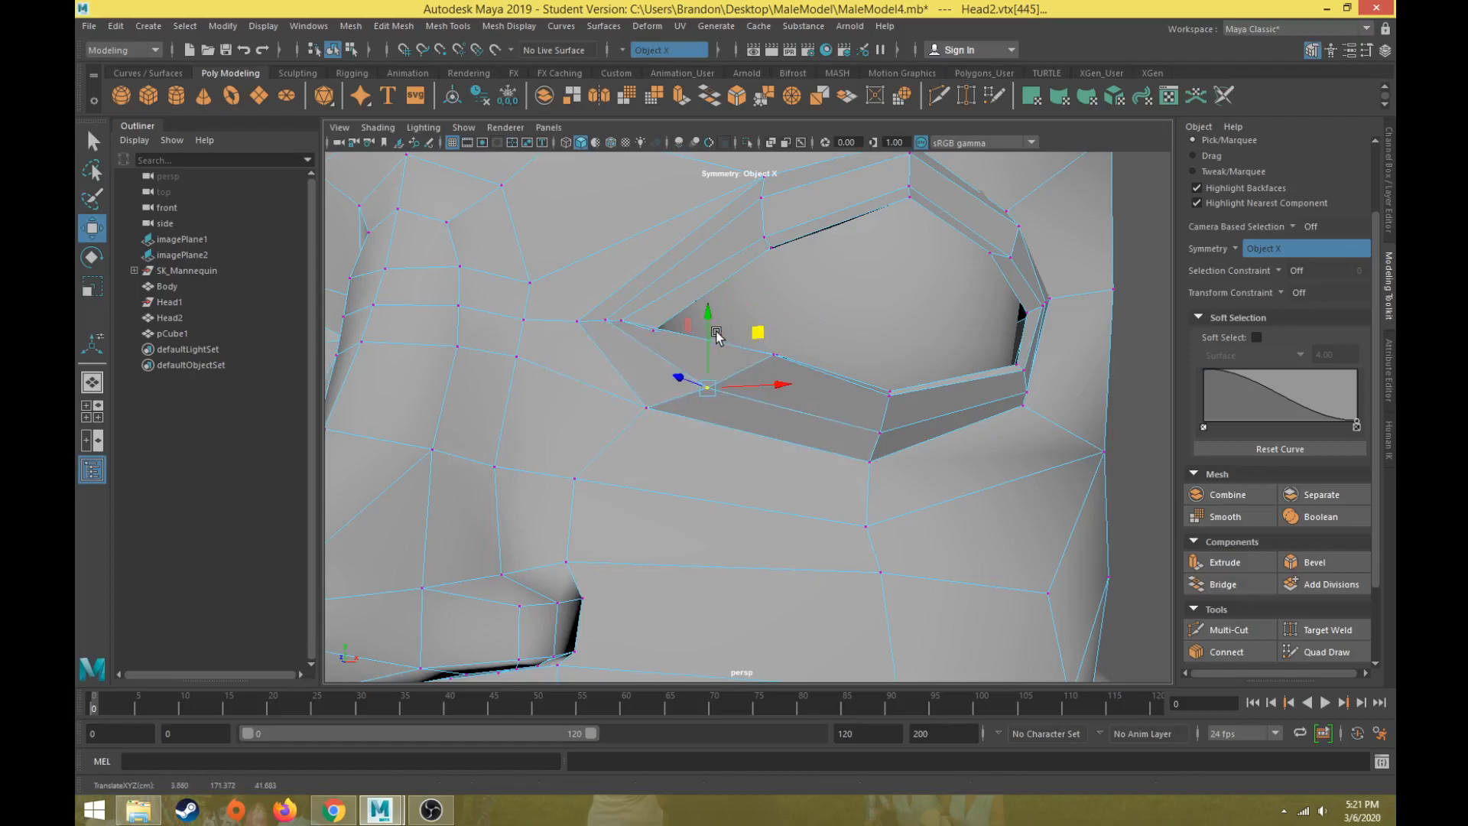
- Move the innermost rim vertex of the inner eye corner in depth and raise it slightly to close the gap
alt+drag(643, 329, 777, 443)
scroll(634, 417, up, 3)
alt+middle_drag(643, 410, 620, 328)
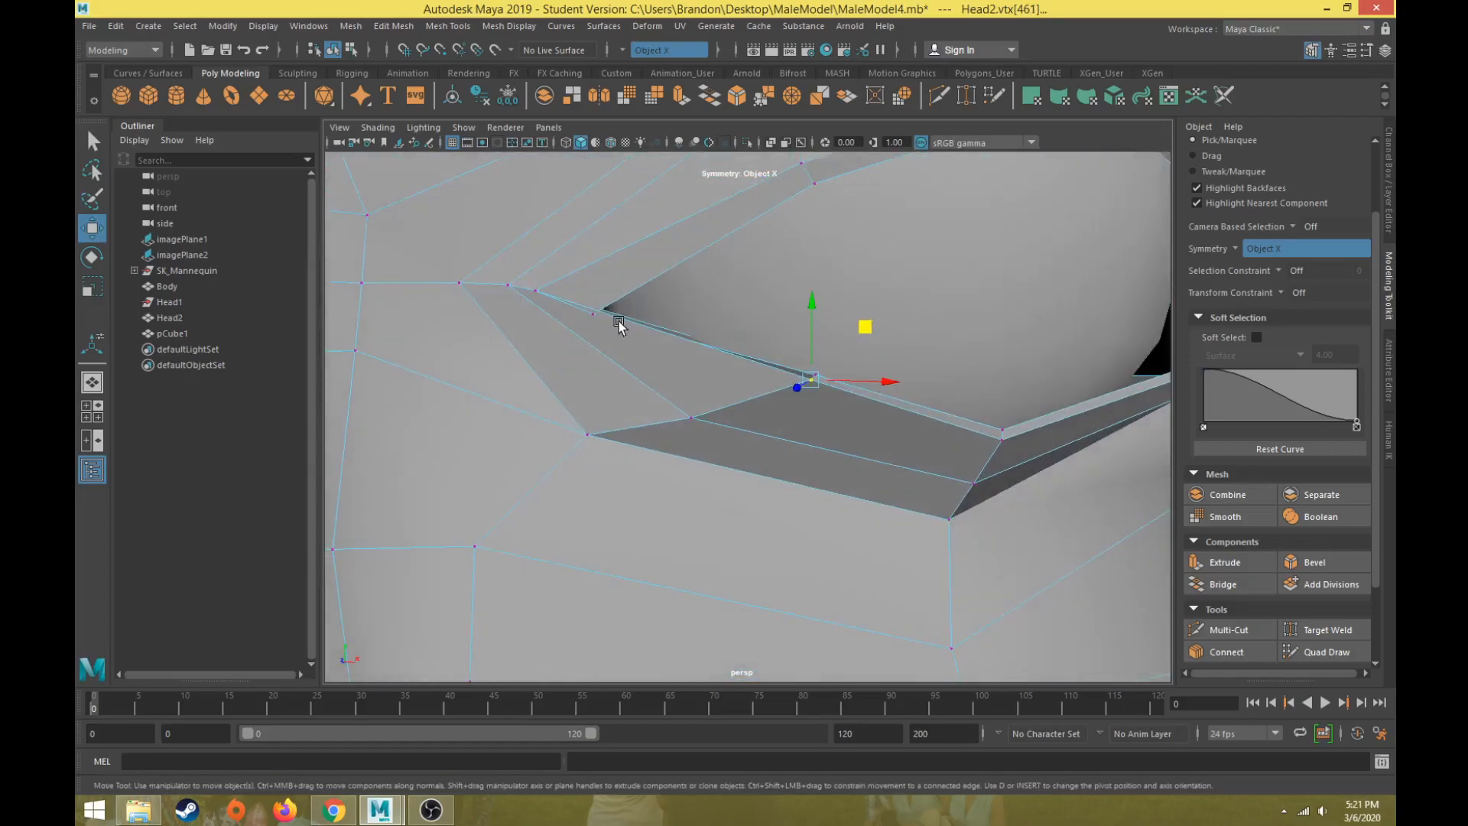
alt+drag(599, 335, 559, 333)
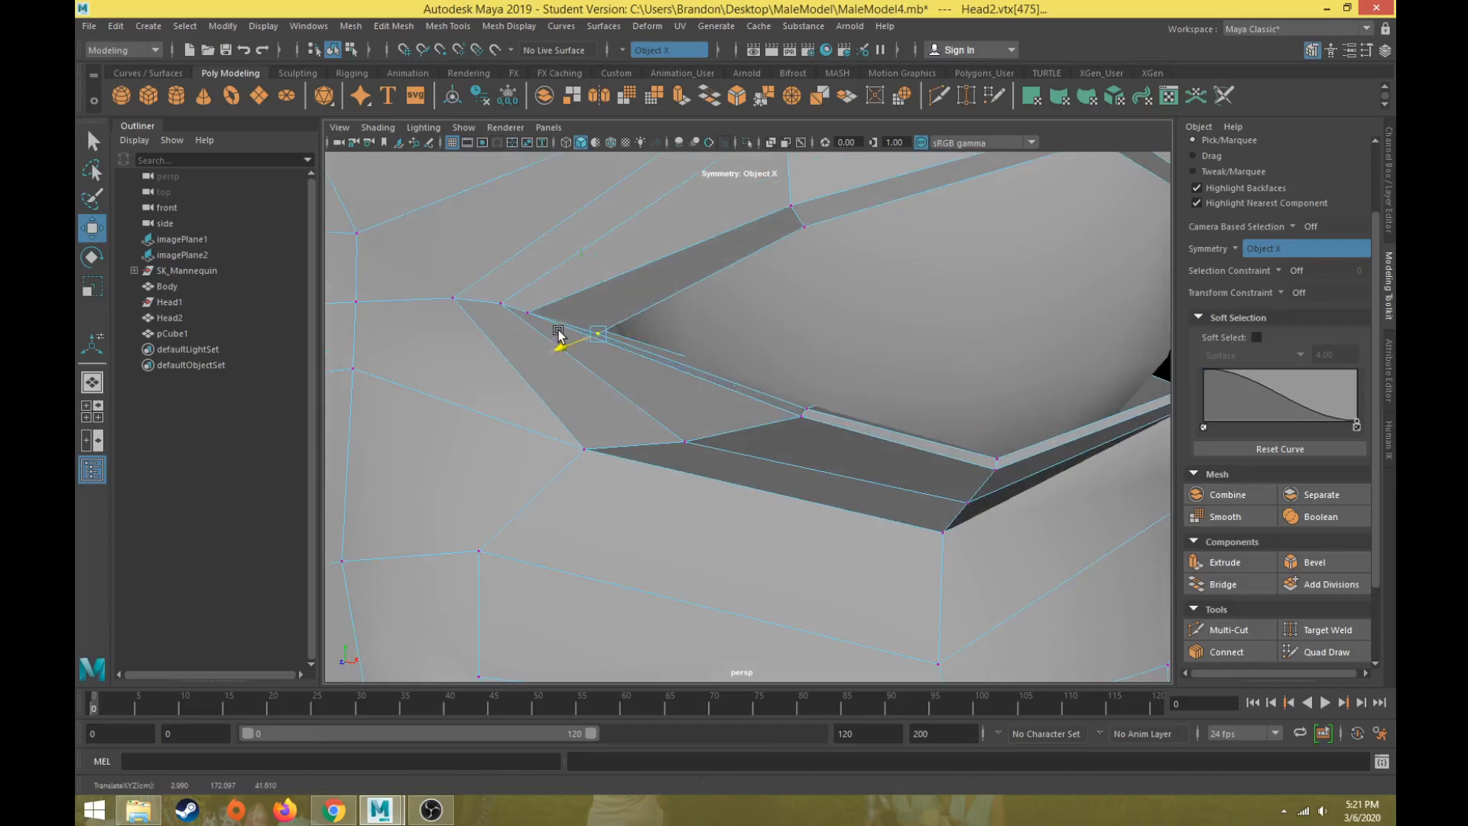
drag(594, 287, 592, 273)
scroll(604, 305, down, 4)
alt+drag(639, 349, 685, 425)
alt+drag(719, 367, 776, 218)
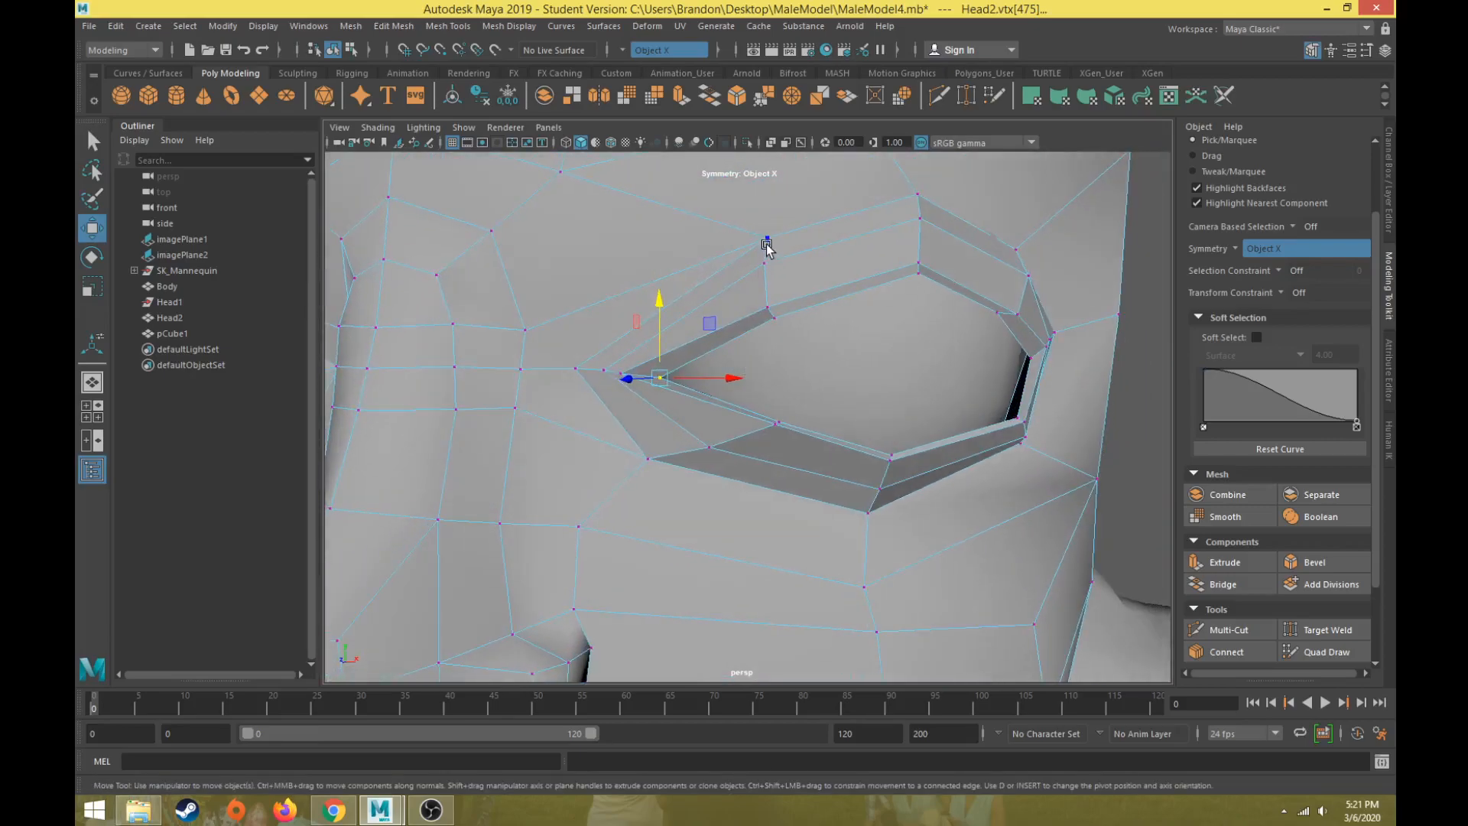
- Move the upper inner eyelid's outer vertex toward the nose and reposition the vertex at the top of the lid
alt+middle_drag(744, 262, 743, 287)
drag(818, 207, 770, 209)
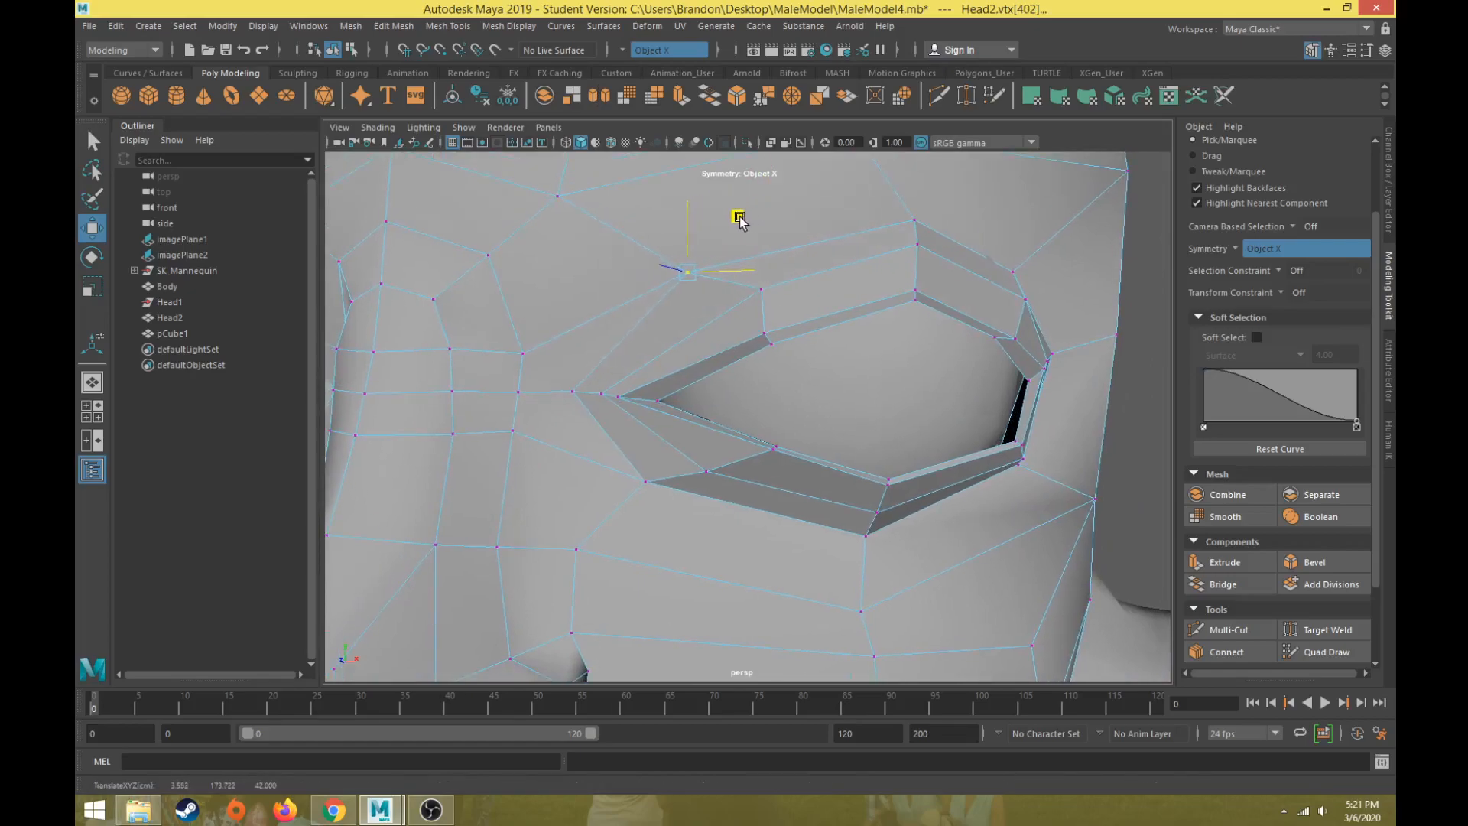
click(914, 222)
alt+drag(918, 222, 766, 401)
drag(638, 284, 642, 279)
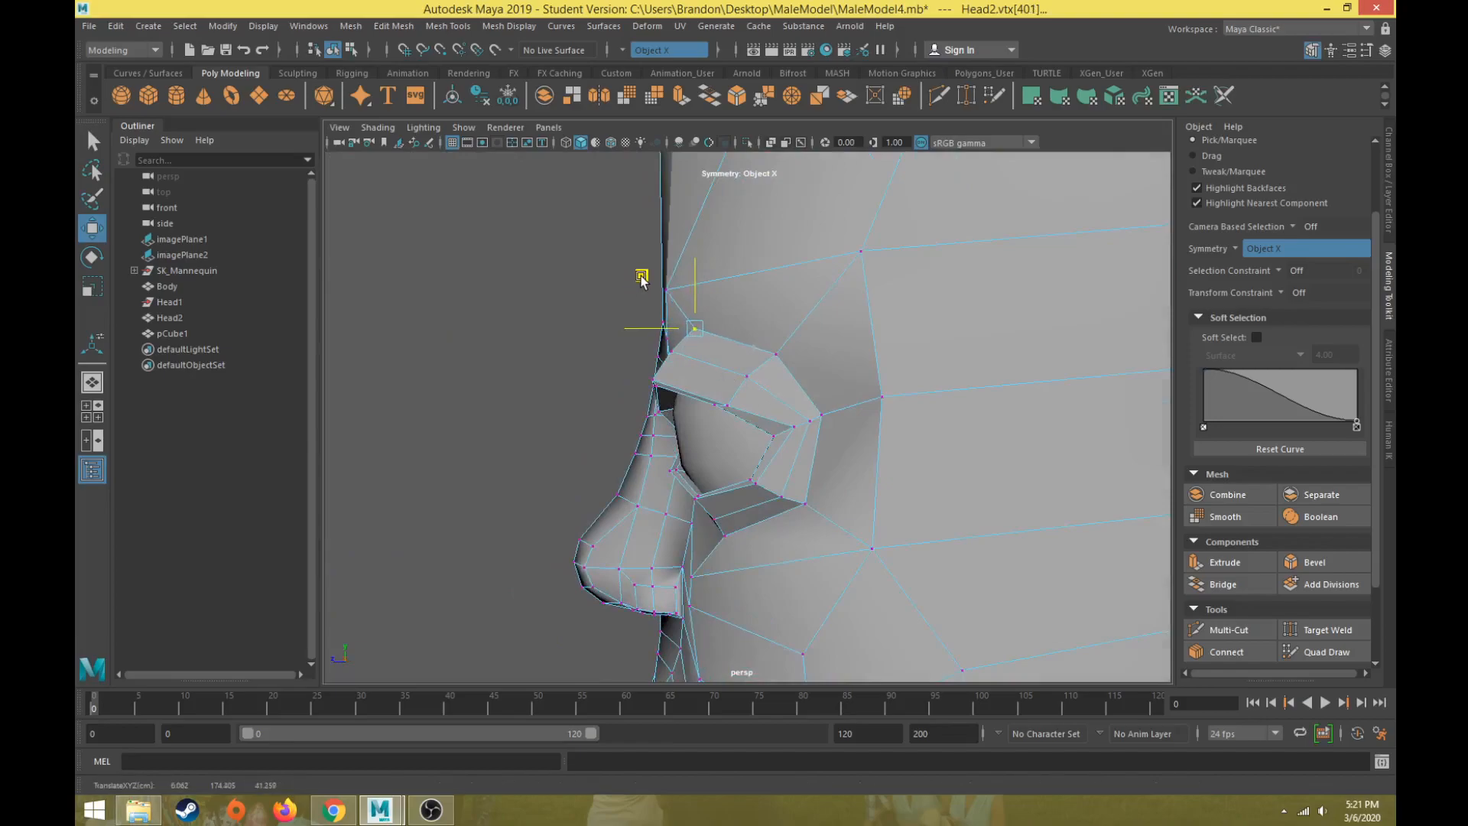
alt+drag(798, 411, 833, 387)
- Select the rim vertices at the middle of the upper eyelid and adjust their position over the eyeball
click(877, 489)
click(826, 366)
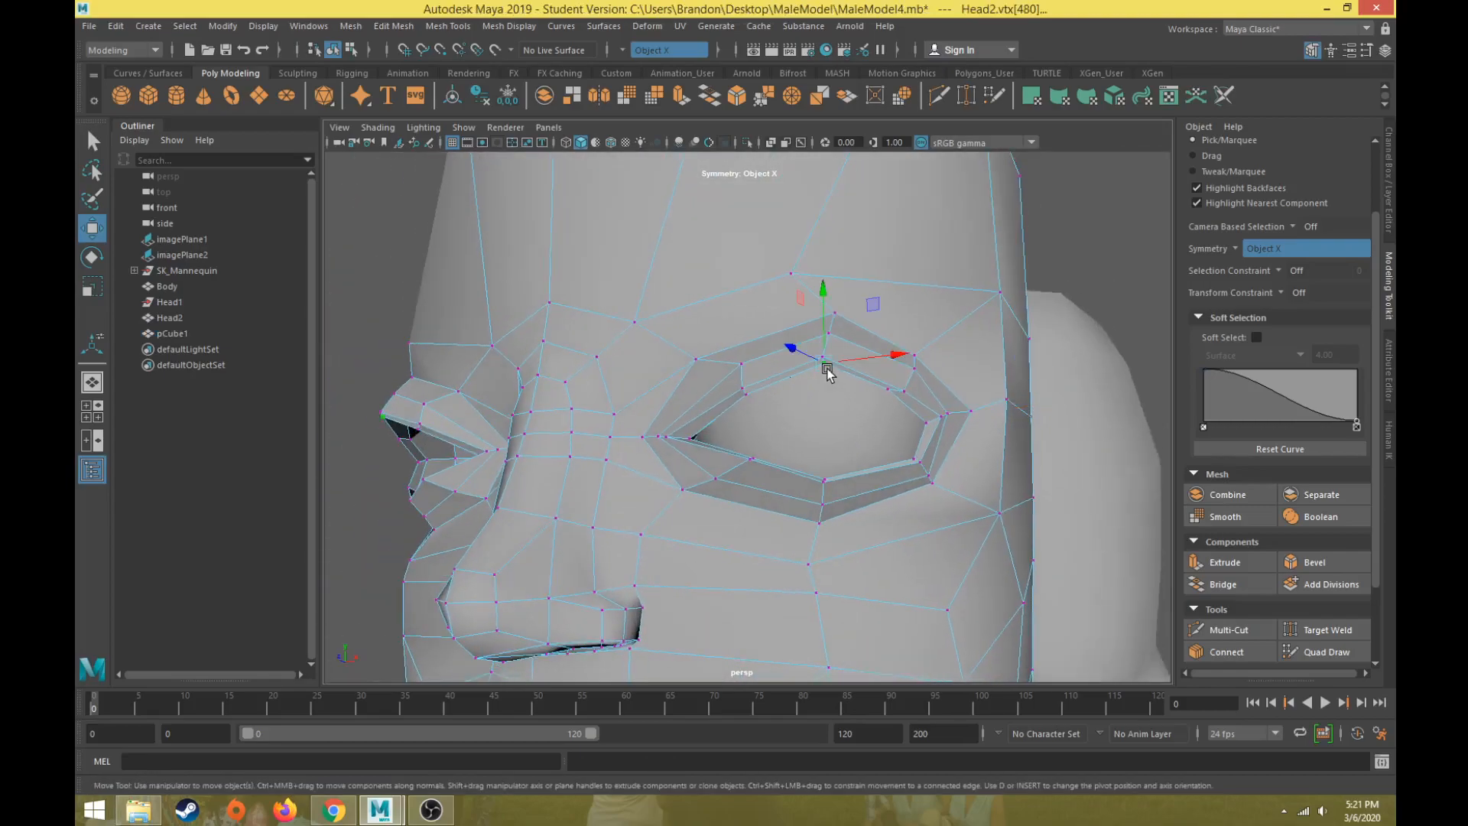
scroll(827, 372, up, 3)
key(q)
shift+click(844, 337)
key(w)
drag(844, 281, 874, 487)
key(q)
key(w)
scroll(762, 520, down, 2)
scroll(722, 532, up, 5)
scroll(816, 516, down, 3)
- Return the head to object mode, soften all its edges and deselect it
right_drag(835, 369, 909, 334)
click(509, 25)
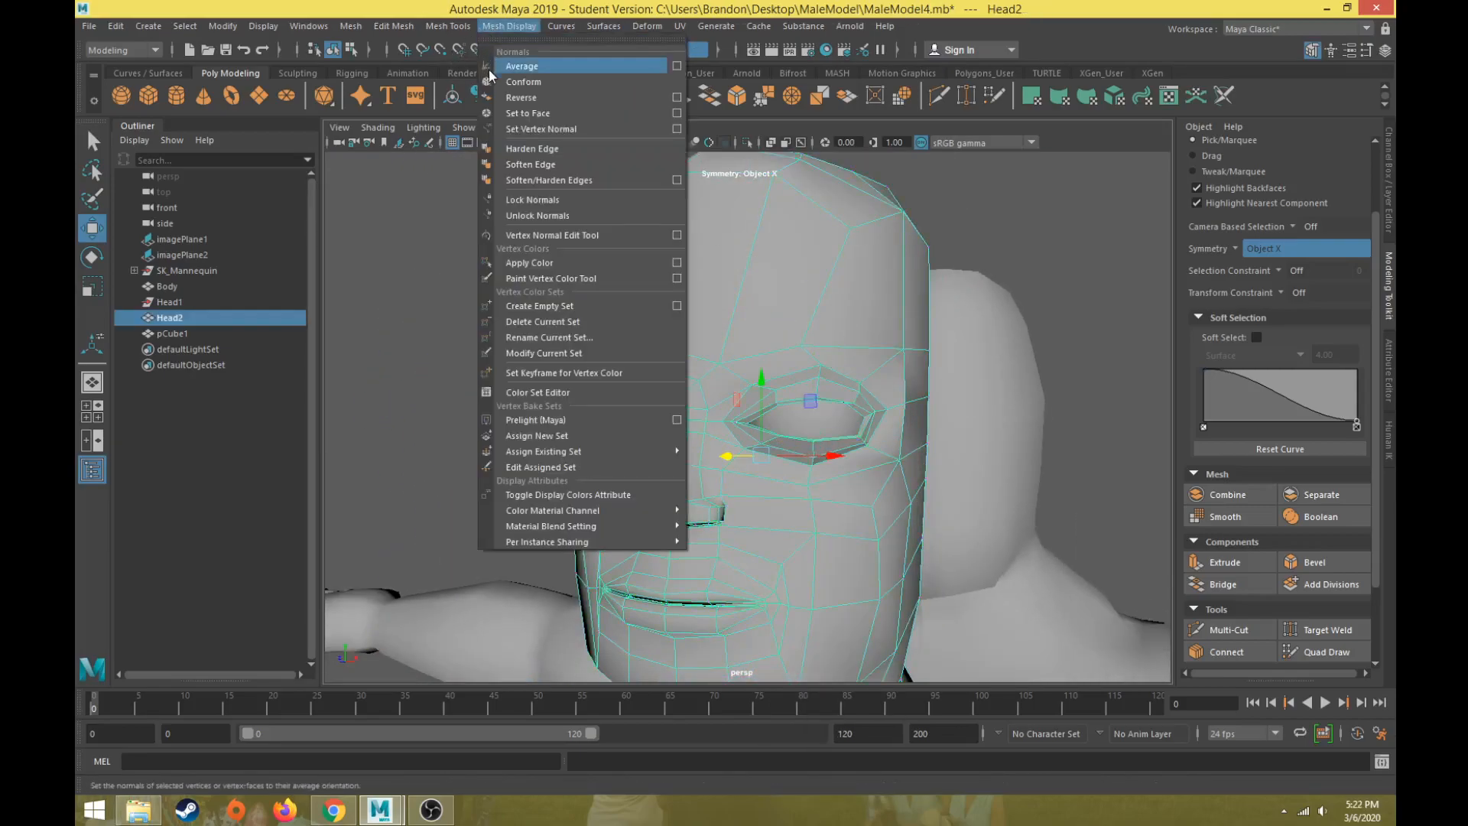
click(526, 165)
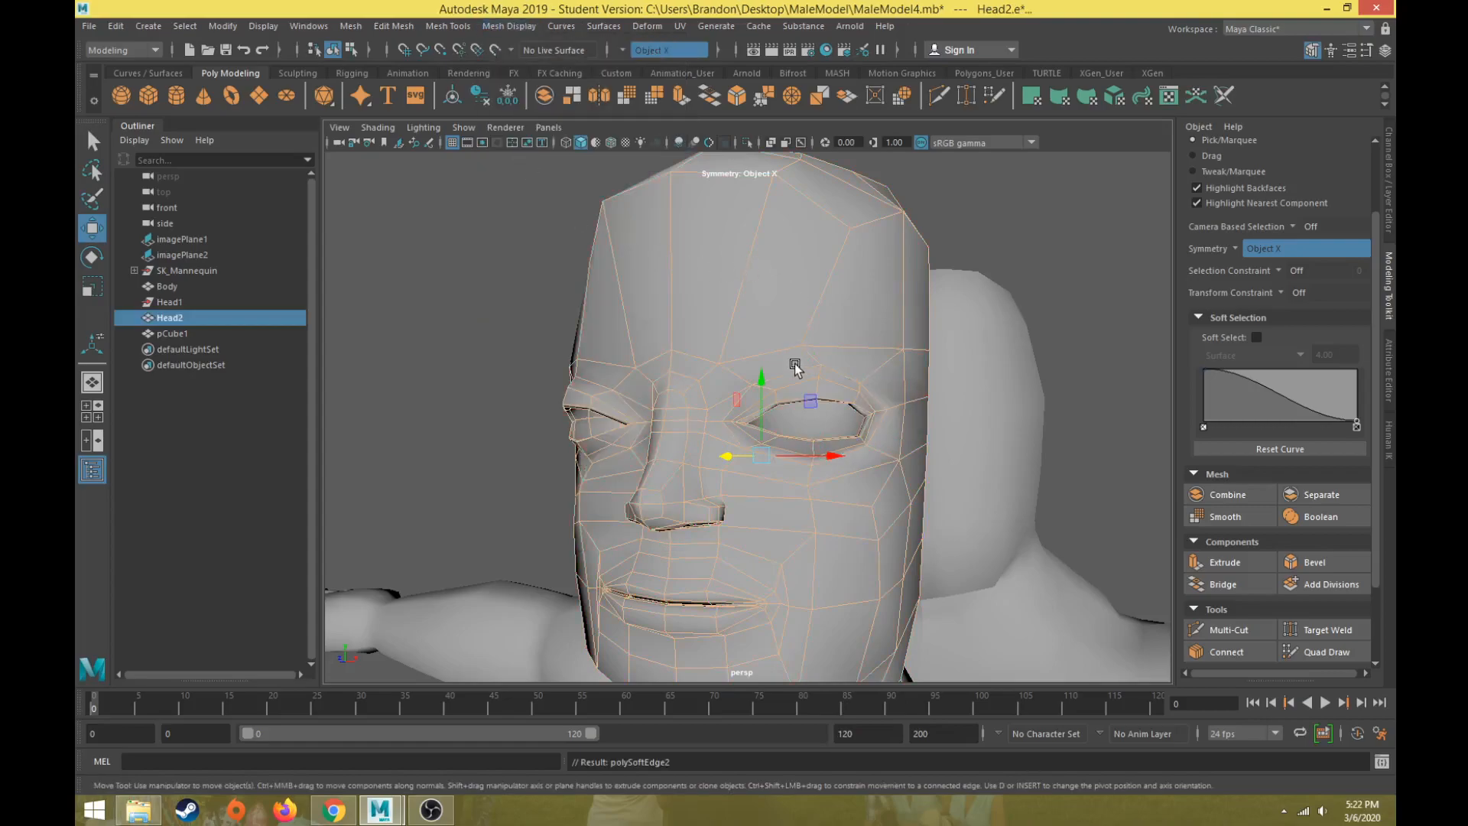
click(1038, 214)
- Examine the softened head and the eye shape from the front and side, with and without the head selected
alt+drag(926, 339, 984, 361)
scroll(919, 376, down, 5)
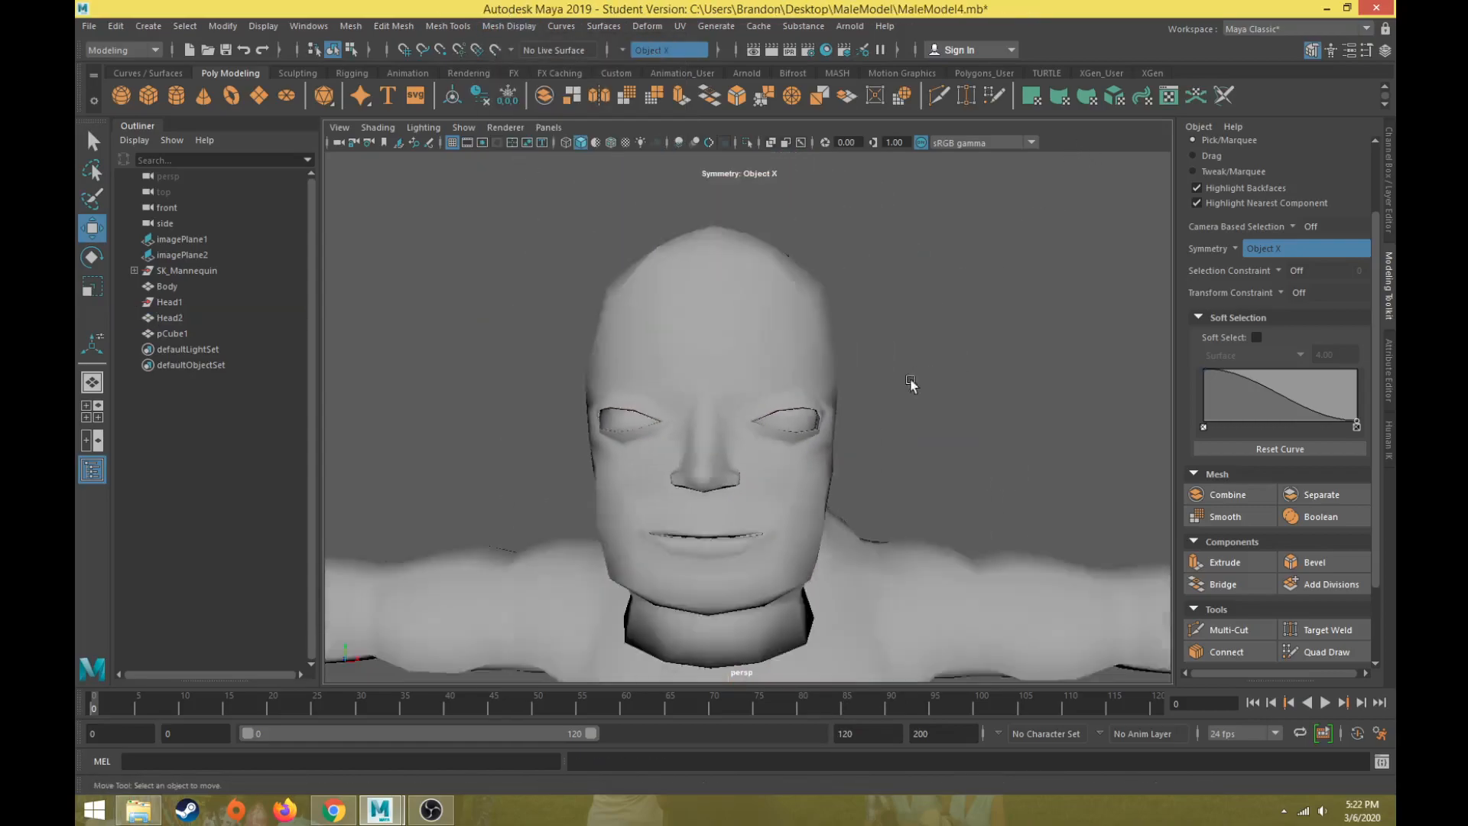
scroll(871, 419, up, 4)
alt+drag(841, 421, 814, 405)
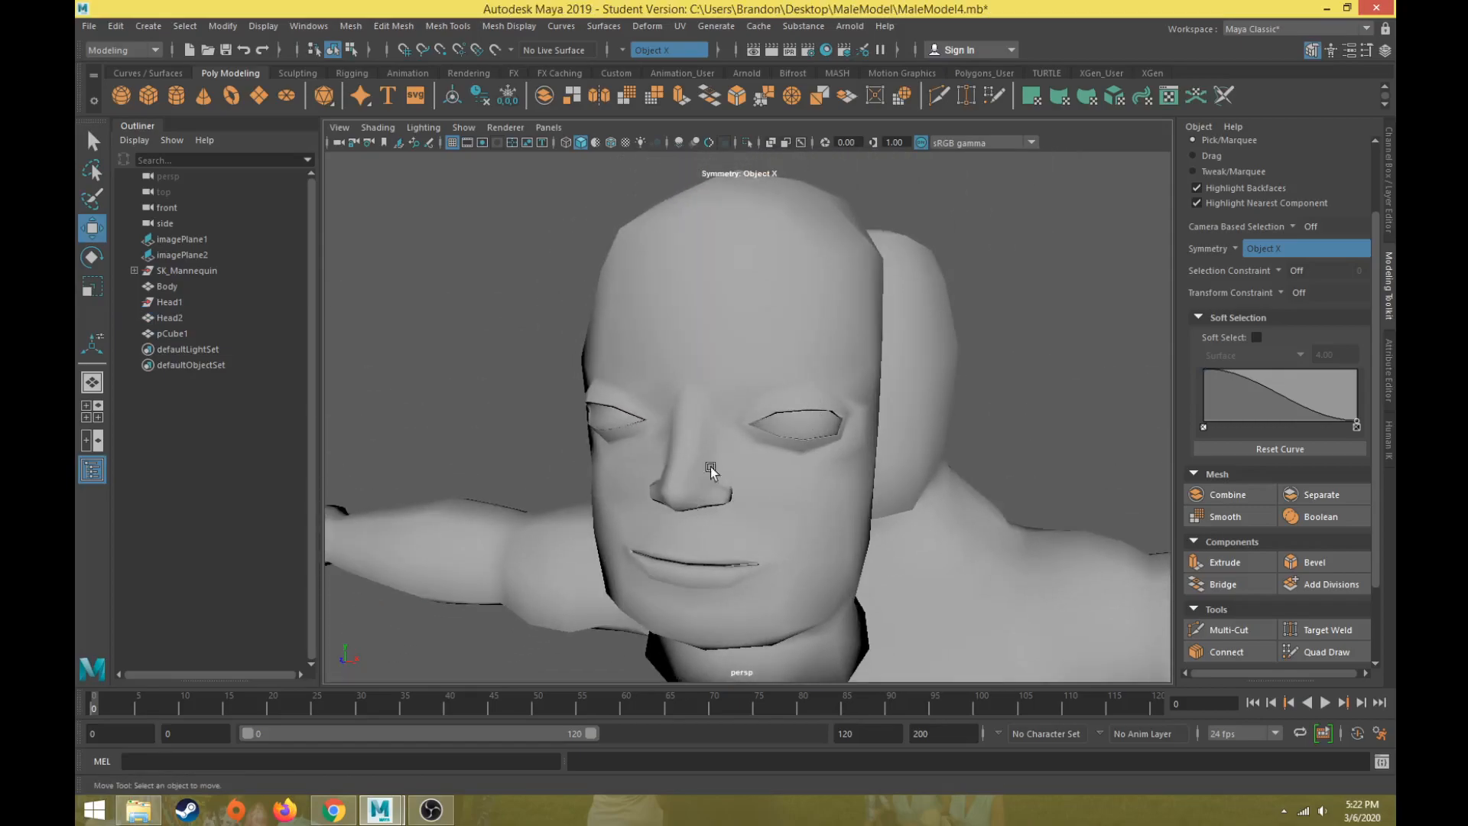
click(755, 381)
scroll(766, 440, up, 2)
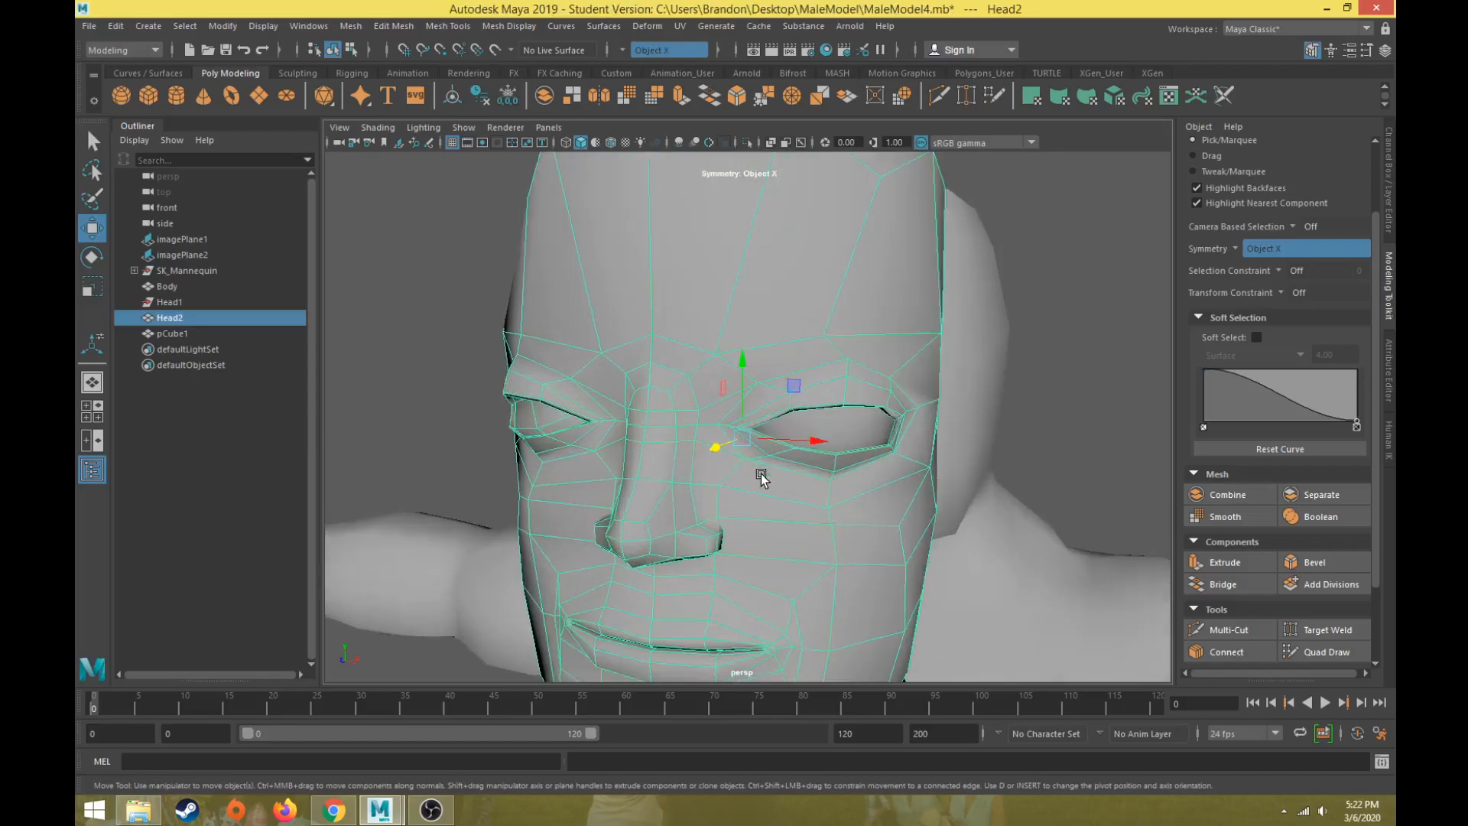
scroll(762, 477, down, 3)
alt+drag(780, 481, 753, 517)
scroll(752, 511, down, 4)
alt+middle_drag(750, 507, 701, 550)
scroll(704, 512, up, 1)
alt+drag(701, 548, 677, 505)
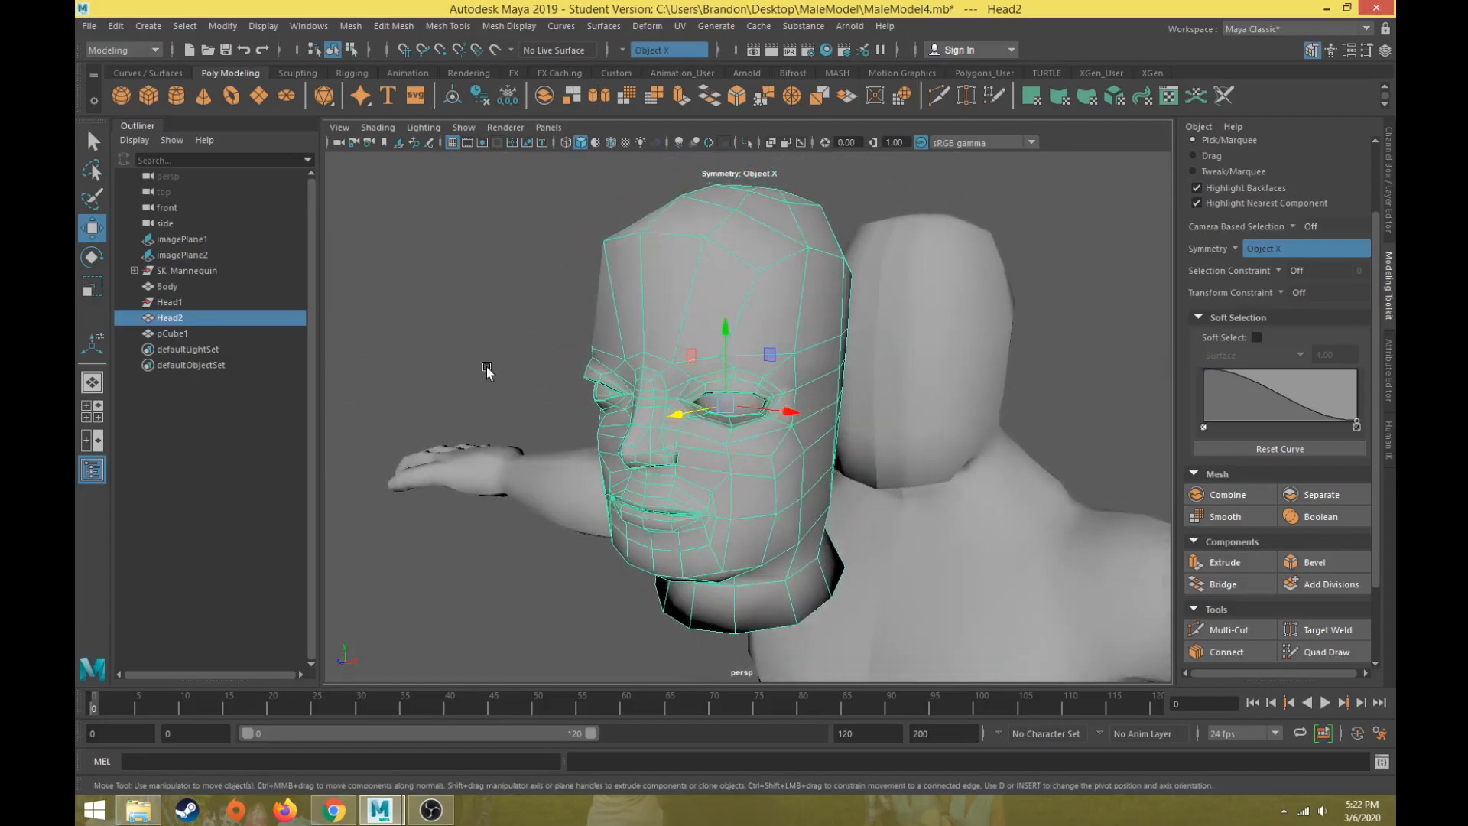